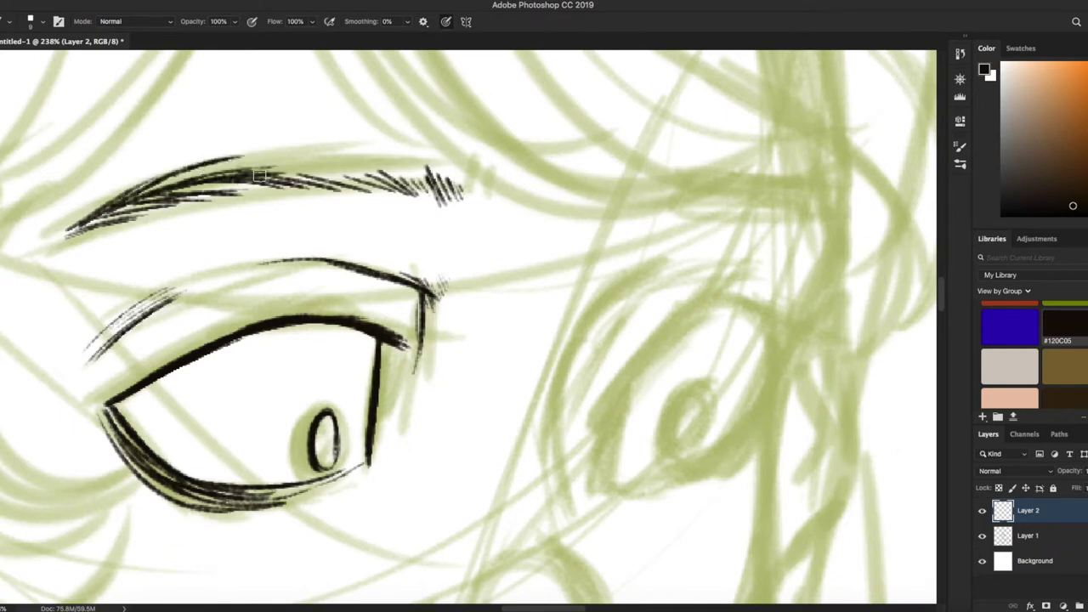
- Finish the near eyebrow's hair strokes and ink the nose bridge and nose outline over the green sketch
{"action": "left_click_drag", "start_coordinate": [163, 189], "coordinate": [327, 158]}
{"action": "scroll", "coordinate": [416, 297], "scroll_direction": "down", "scroll_amount": 3}
{"action": "left_click_drag", "start_coordinate": [353, 367], "coordinate": [380, 270]}
{"action": "scroll", "coordinate": [379, 270], "scroll_direction": "down", "scroll_amount": 2}
{"action": "left_click_drag", "start_coordinate": [416, 519], "coordinate": [446, 525]}
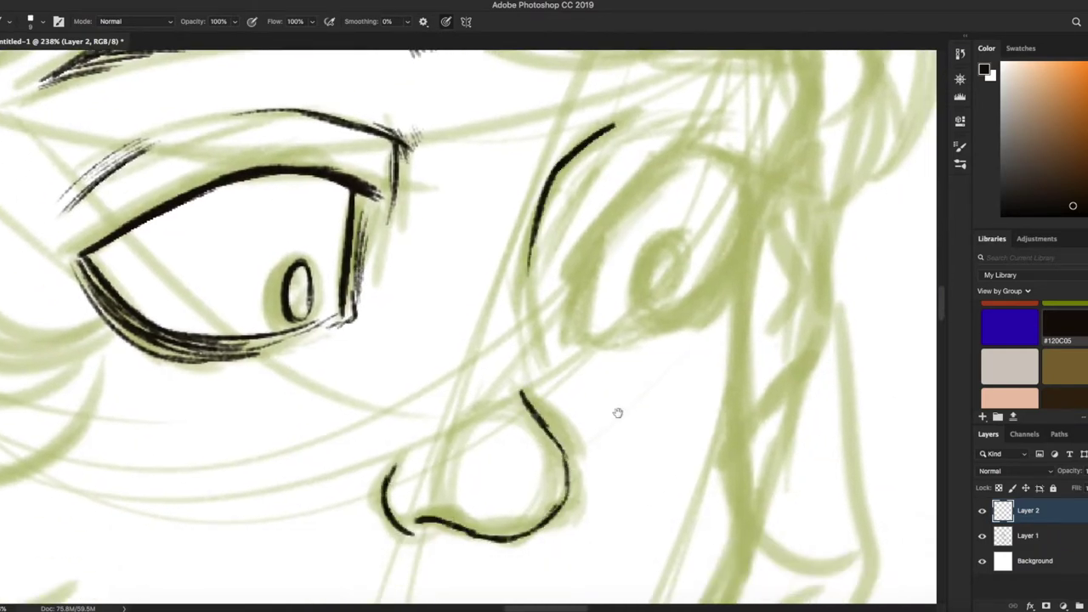
- Ink the far eye over the sketch, with its upper lid, outer edge, thick lower lid and oval pupil
{"action": "mouse_move", "coordinate": [618, 413]}
{"action": "left_mouse_down"}
{"action": "mouse_move", "coordinate": [566, 468]}
{"action": "mouse_move", "coordinate": [516, 482]}
{"action": "left_mouse_up"}
{"action": "mouse_move", "coordinate": [497, 292]}
{"action": "left_mouse_down"}
{"action": "mouse_move", "coordinate": [651, 235]}
{"action": "mouse_move", "coordinate": [623, 345]}
{"action": "left_mouse_up"}
{"action": "key", "text": "e"}
{"action": "left_click", "coordinate": [34, 21]}
{"action": "double_click", "coordinate": [51, 174]}
{"action": "key", "text": "b"}
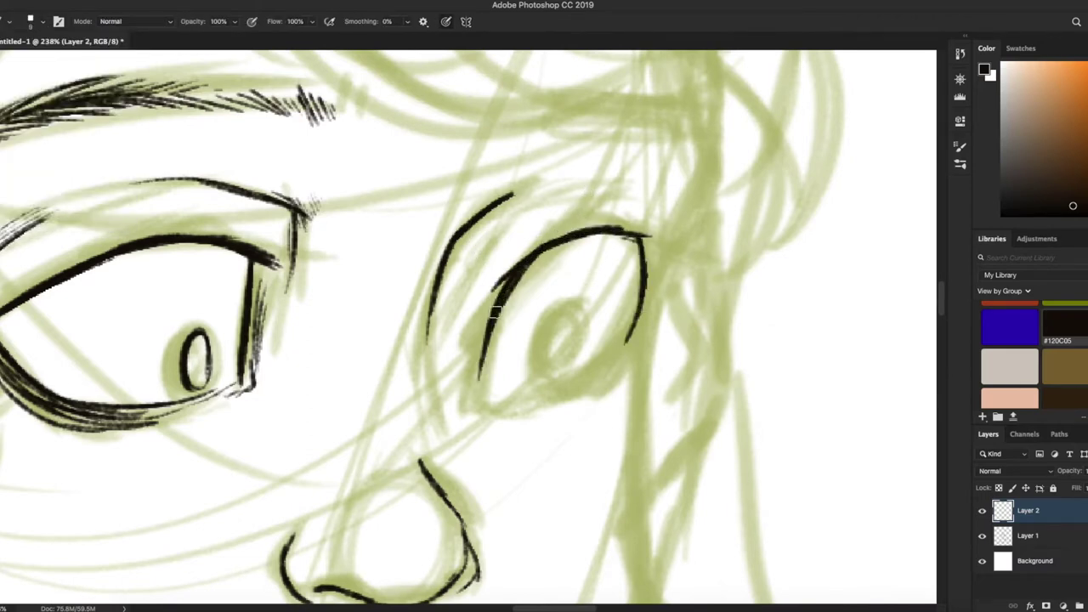
{"action": "left_click_drag", "start_coordinate": [541, 254], "coordinate": [479, 383]}
{"action": "left_click_drag", "start_coordinate": [615, 357], "coordinate": [685, 310]}
{"action": "left_click_drag", "start_coordinate": [547, 358], "coordinate": [703, 308]}
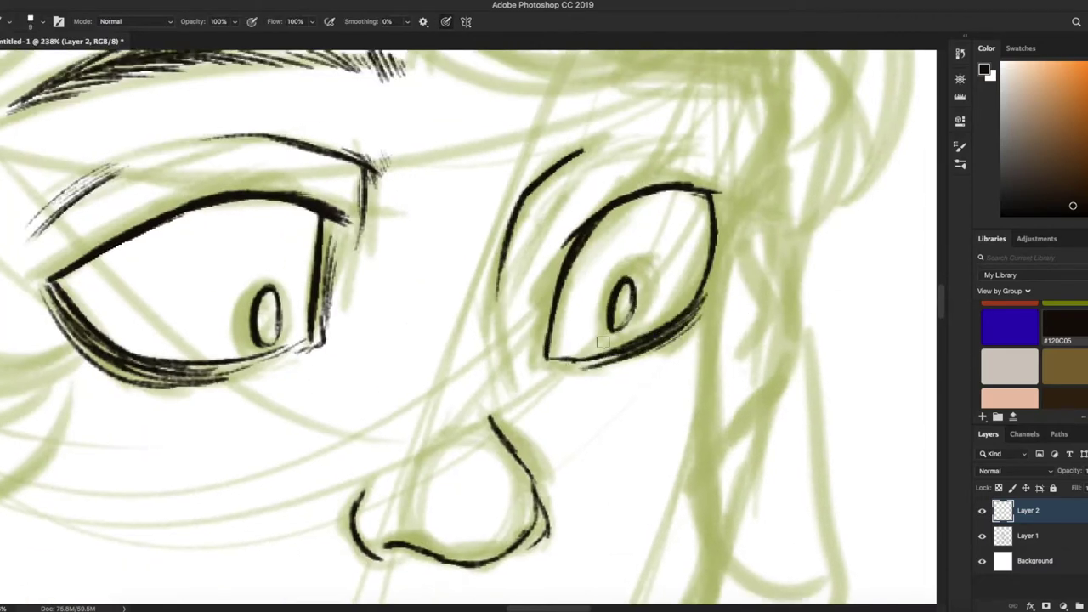
- Hatch the inner edge of the far eye and add a thin crease line above its upper lid
{"action": "left_click_drag", "start_coordinate": [552, 251], "coordinate": [538, 374]}
{"action": "scroll", "coordinate": [544, 341], "scroll_direction": "up", "scroll_amount": 2}
{"action": "scroll", "coordinate": [595, 281], "scroll_direction": "up", "scroll_amount": 2}
{"action": "left_click_drag", "start_coordinate": [612, 259], "coordinate": [733, 231]}
{"action": "scroll", "coordinate": [646, 247], "scroll_direction": "up", "scroll_amount": 2}
{"action": "left_click_drag", "start_coordinate": [518, 383], "coordinate": [610, 247]}
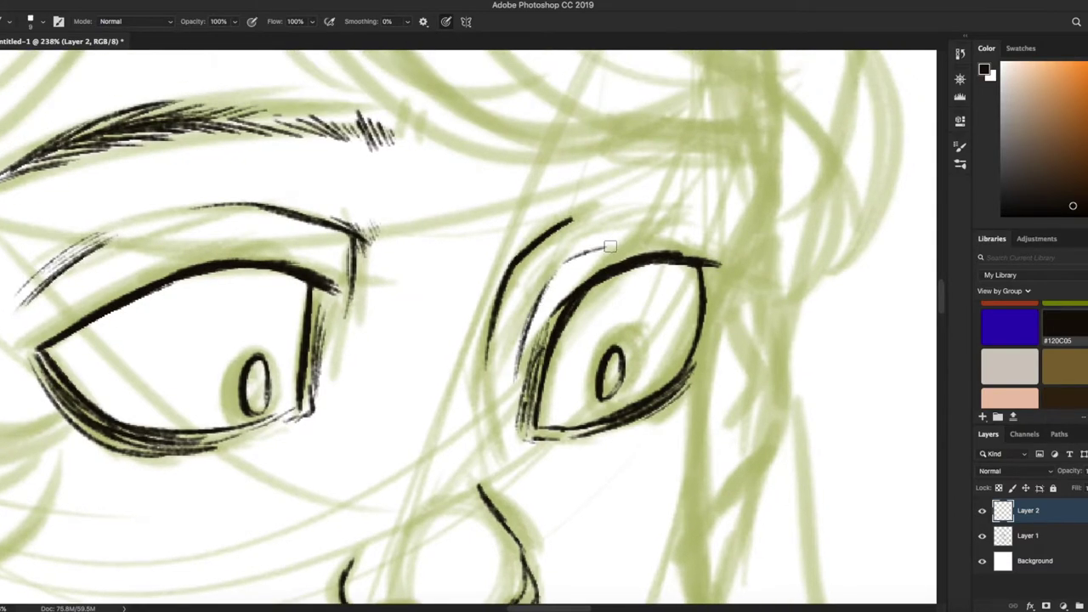
- Ink the far eyebrow with short, overlapping hair strokes along the sketched brow
{"action": "scroll", "coordinate": [672, 204], "scroll_direction": "up", "scroll_amount": 3}
{"action": "mouse_move", "coordinate": [525, 272]}
{"action": "left_mouse_down"}
{"action": "mouse_move", "coordinate": [553, 265]}
{"action": "mouse_move", "coordinate": [706, 242]}
{"action": "left_mouse_up"}
{"action": "left_click_drag", "start_coordinate": [727, 265], "coordinate": [629, 252]}
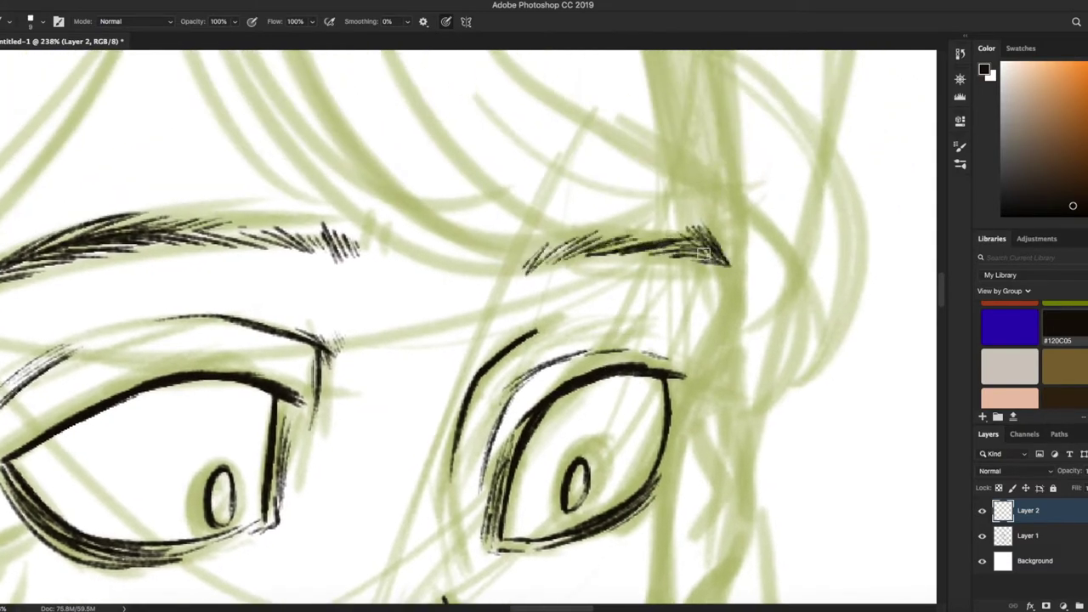
- Ink the slightly open mouth below the nose, following the sketched lips
{"action": "scroll", "coordinate": [705, 253], "scroll_direction": "down", "scroll_amount": 5}
{"action": "scroll", "coordinate": [647, 255], "scroll_direction": "down", "scroll_amount": 1}
{"action": "scroll", "coordinate": [561, 287], "scroll_direction": "up", "scroll_amount": 1}
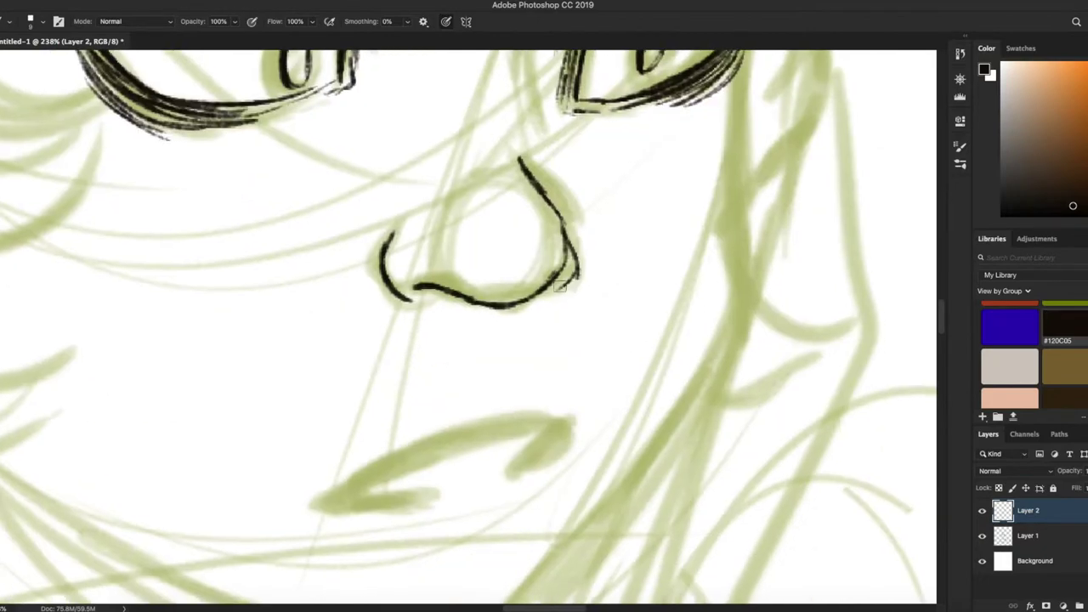
{"action": "scroll", "coordinate": [561, 287], "scroll_direction": "up", "scroll_amount": 2}
{"action": "scroll", "coordinate": [369, 365], "scroll_direction": "down", "scroll_amount": 4}
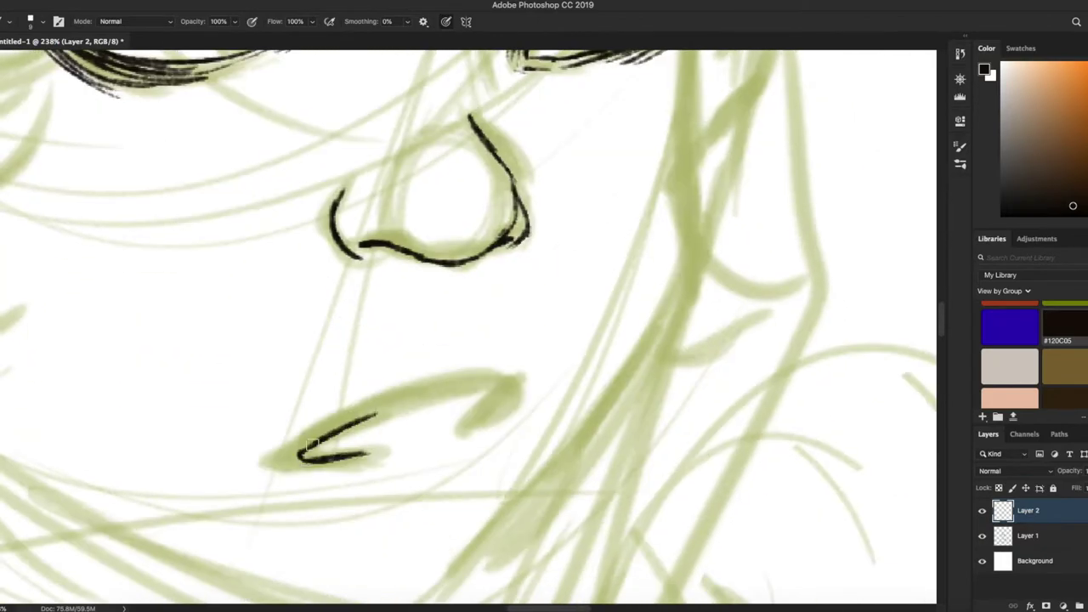
{"action": "left_click_drag", "start_coordinate": [311, 444], "coordinate": [506, 384]}
{"action": "scroll", "coordinate": [583, 315], "scroll_direction": "left", "scroll_amount": 2}
{"action": "scroll", "coordinate": [461, 420], "scroll_direction": "right", "scroll_amount": 2}
{"action": "scroll", "coordinate": [590, 216], "scroll_direction": "down", "scroll_amount": 5}
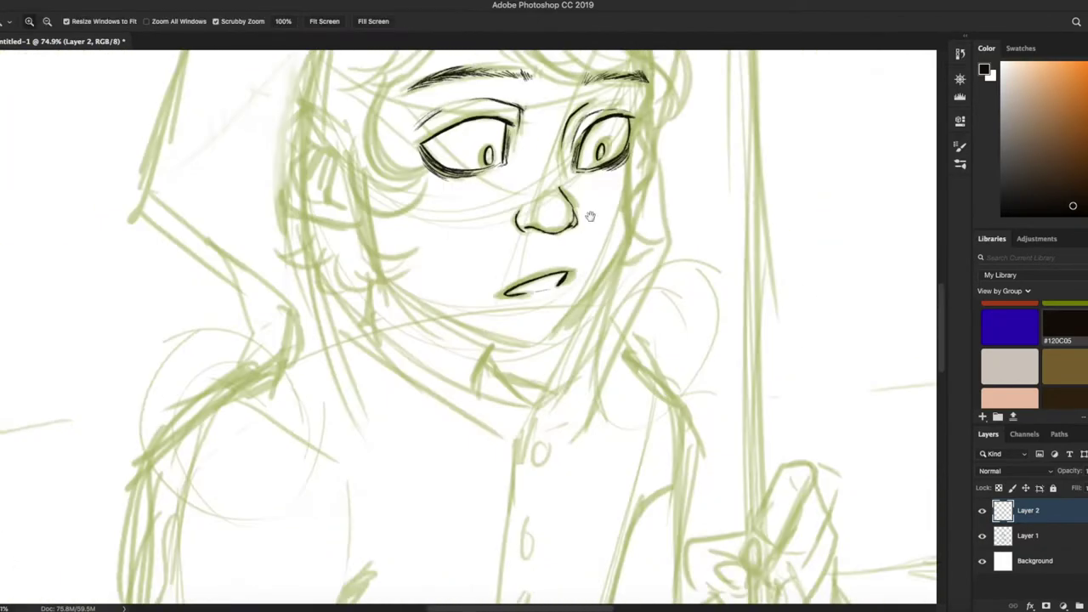
{"action": "scroll", "coordinate": [590, 216], "scroll_direction": "up", "scroll_amount": 5}
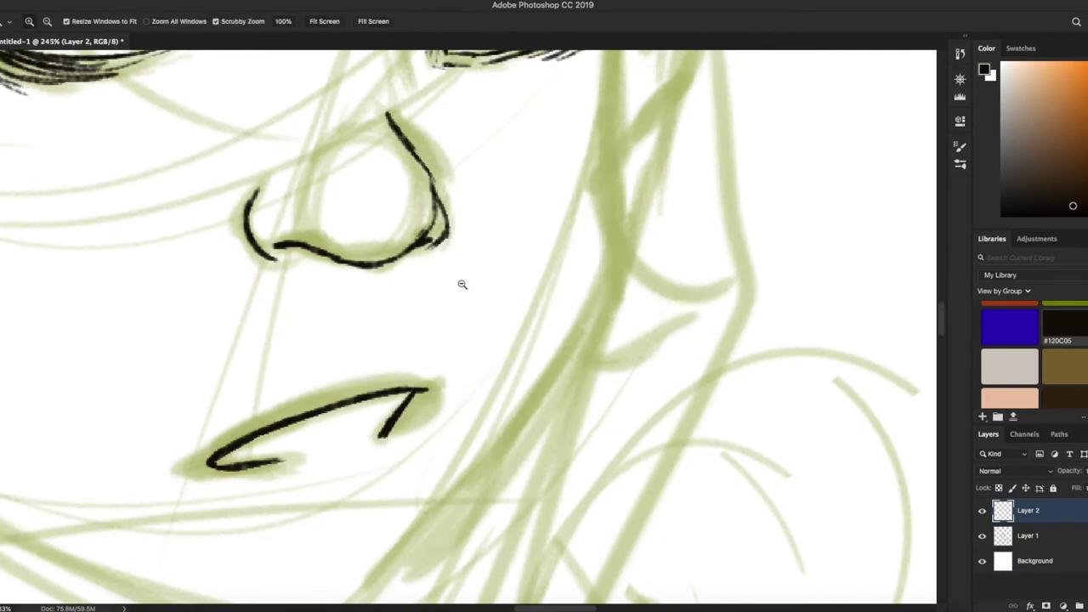
- Ink the face contour from the far brow down the cheek, around the chin and along the jaw
{"action": "scroll", "coordinate": [461, 284], "scroll_direction": "down", "scroll_amount": 3}
{"action": "mouse_move", "coordinate": [586, 274]}
{"action": "left_mouse_down"}
{"action": "mouse_move", "coordinate": [702, 220]}
{"action": "mouse_move", "coordinate": [642, 249]}
{"action": "left_mouse_up"}
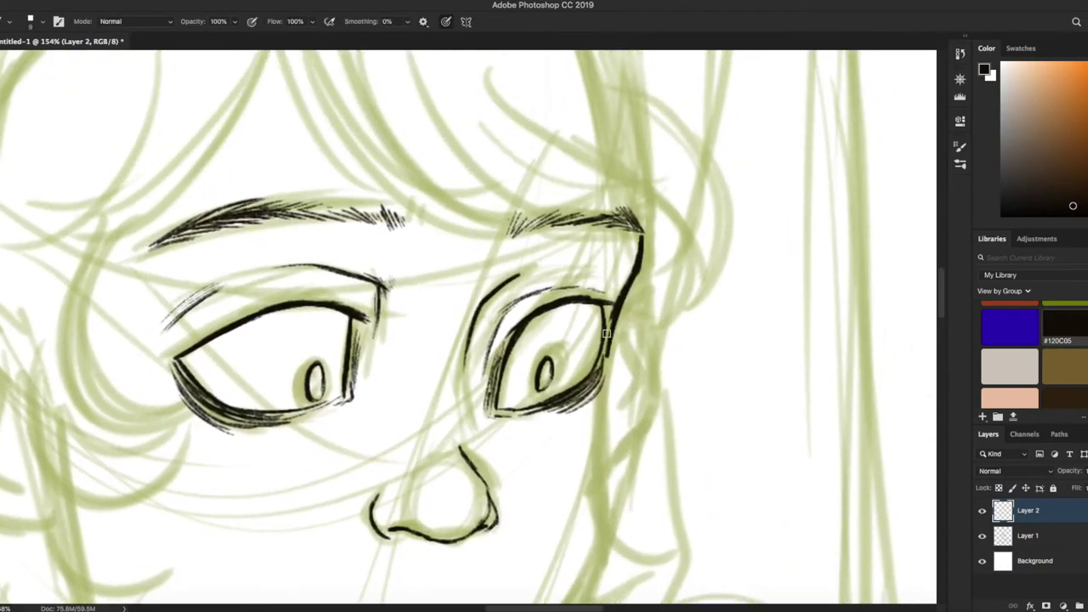
{"action": "left_click_drag", "start_coordinate": [606, 333], "coordinate": [668, 142]}
{"action": "left_click_drag", "start_coordinate": [668, 298], "coordinate": [510, 551]}
{"action": "left_click_drag", "start_coordinate": [606, 485], "coordinate": [576, 370]}
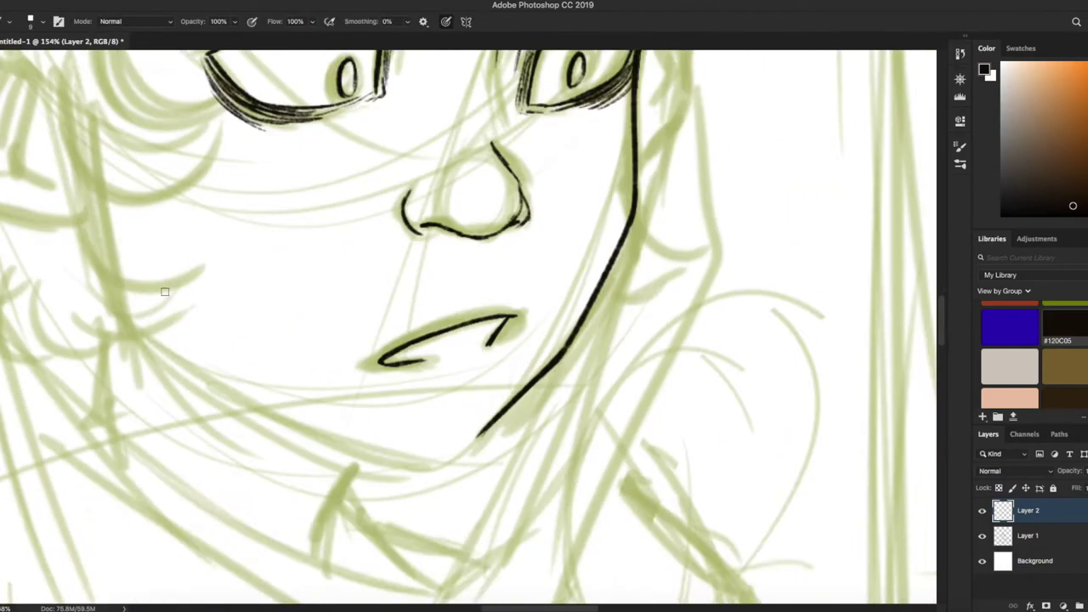
{"action": "left_click_drag", "start_coordinate": [138, 327], "coordinate": [332, 438]}
{"action": "left_click_drag", "start_coordinate": [482, 435], "coordinate": [606, 284]}
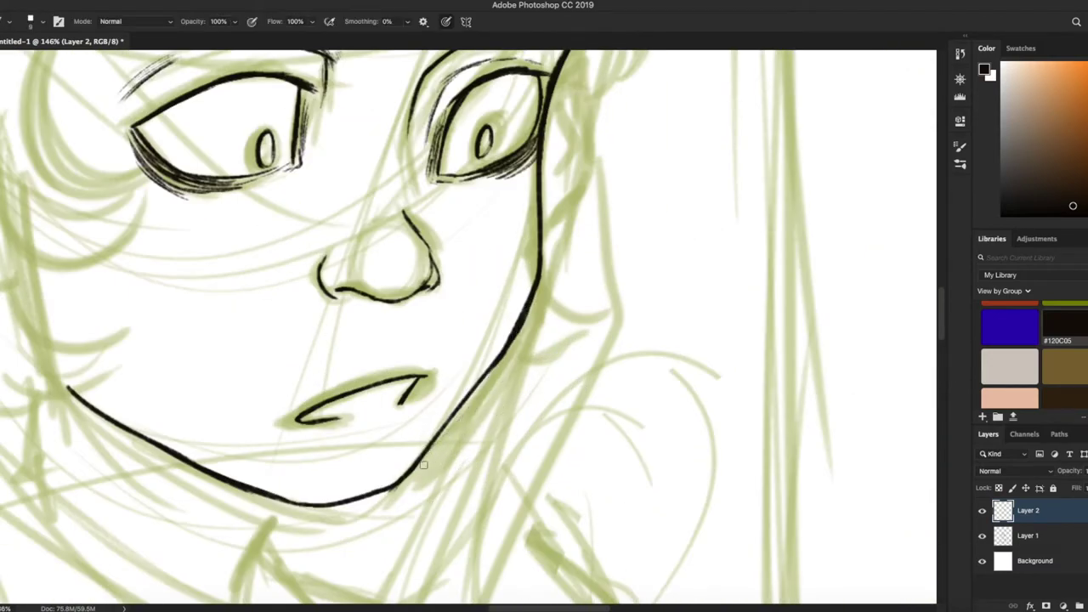
- Ink the curled hair locks beside the near eye and the smaller curls along the jaw
{"action": "left_click_drag", "start_coordinate": [216, 234], "coordinate": [416, 345]}
{"action": "left_click_drag", "start_coordinate": [220, 213], "coordinate": [327, 318]}
{"action": "left_click_drag", "start_coordinate": [208, 409], "coordinate": [289, 484]}
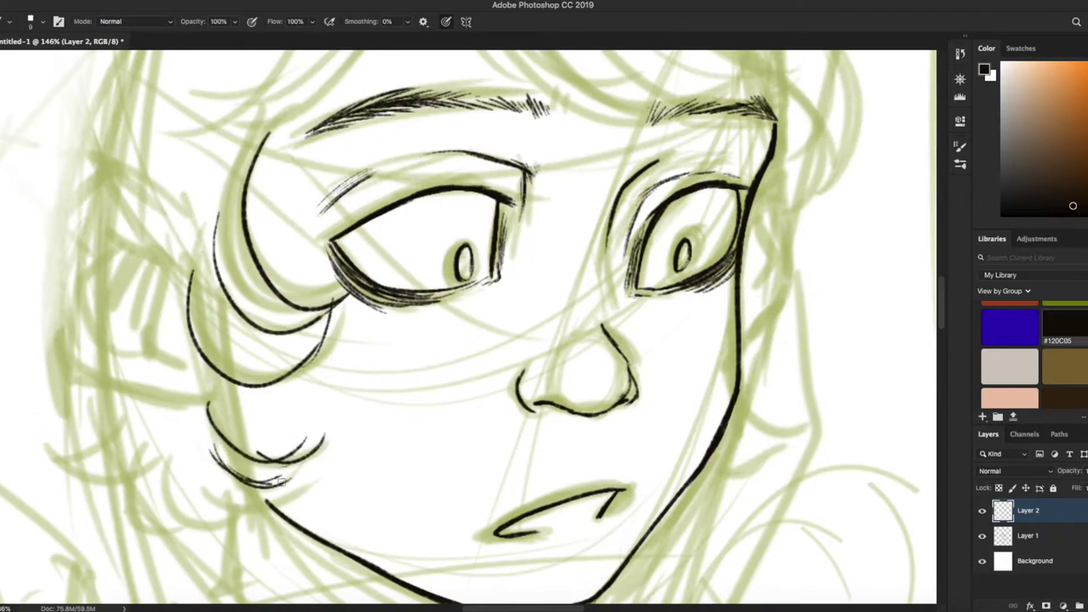
{"action": "mouse_move", "coordinate": [314, 442]}
{"action": "left_mouse_down"}
{"action": "mouse_move", "coordinate": [190, 453]}
{"action": "mouse_move", "coordinate": [140, 523]}
{"action": "left_mouse_up"}
- Ink the near ear with its lobe, inner folds and upper rim, plus the sideburn line next to it
{"action": "mouse_move", "coordinate": [144, 476]}
{"action": "left_mouse_down"}
{"action": "mouse_move", "coordinate": [178, 536]}
{"action": "mouse_move", "coordinate": [246, 450]}
{"action": "left_mouse_up"}
{"action": "mouse_move", "coordinate": [255, 477]}
{"action": "left_mouse_down"}
{"action": "mouse_move", "coordinate": [263, 335]}
{"action": "mouse_move", "coordinate": [238, 387]}
{"action": "left_mouse_up"}
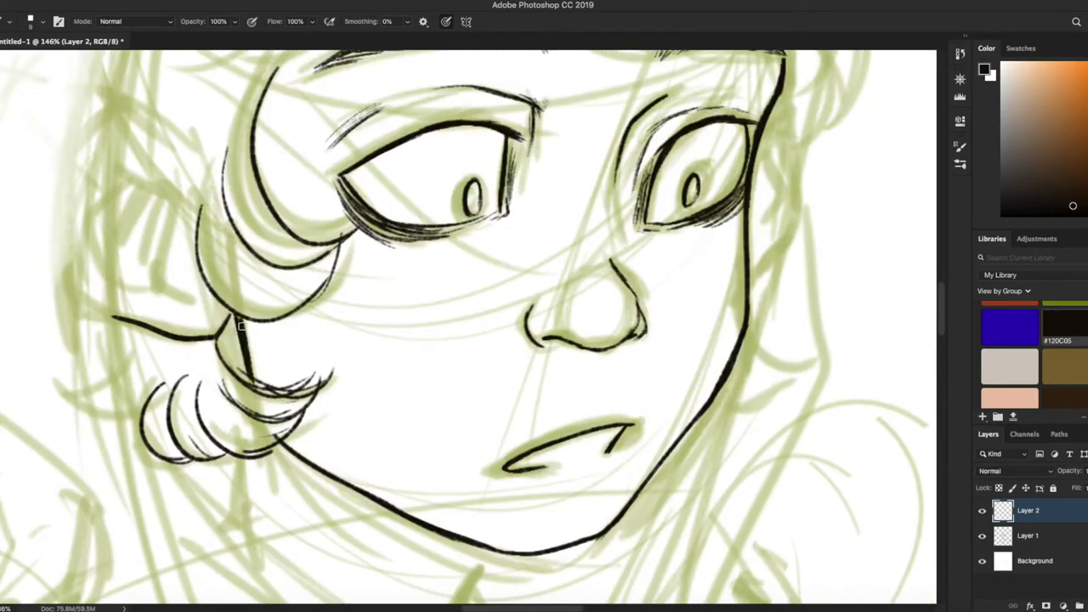
{"action": "left_click_drag", "start_coordinate": [191, 288], "coordinate": [217, 427]}
{"action": "scroll", "coordinate": [200, 329], "scroll_direction": "up", "scroll_amount": 3}
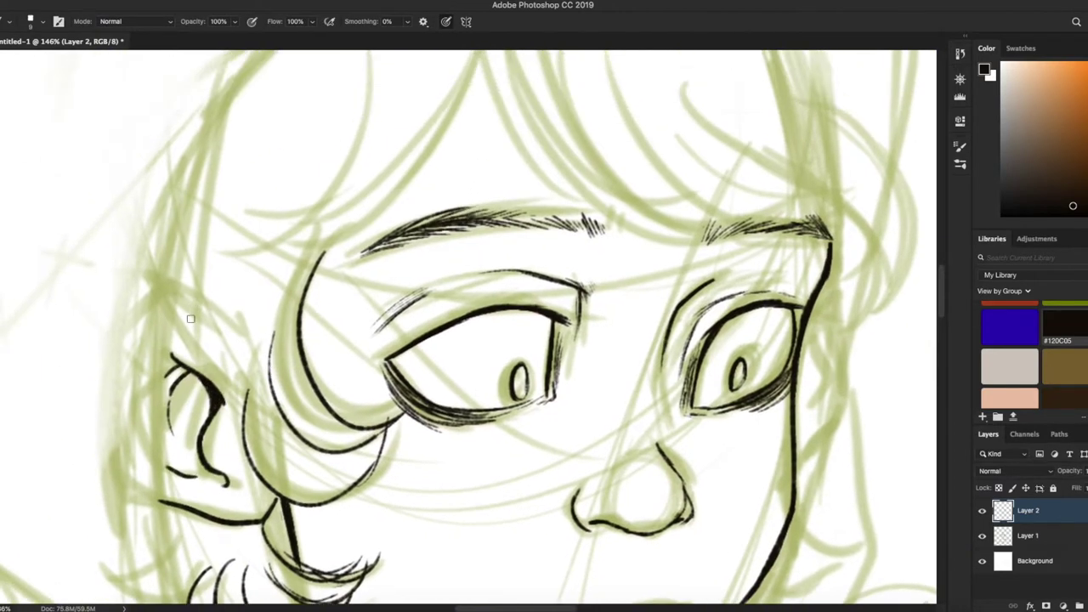
{"action": "left_click_drag", "start_coordinate": [310, 361], "coordinate": [235, 548]}
- Ink the fringe section sweeping from the parting over the near eyebrow toward the ear
{"action": "left_click_drag", "start_coordinate": [406, 197], "coordinate": [253, 442]}
{"action": "key", "text": "ctrl+z"}
{"action": "left_click_drag", "start_coordinate": [406, 197], "coordinate": [162, 442]}
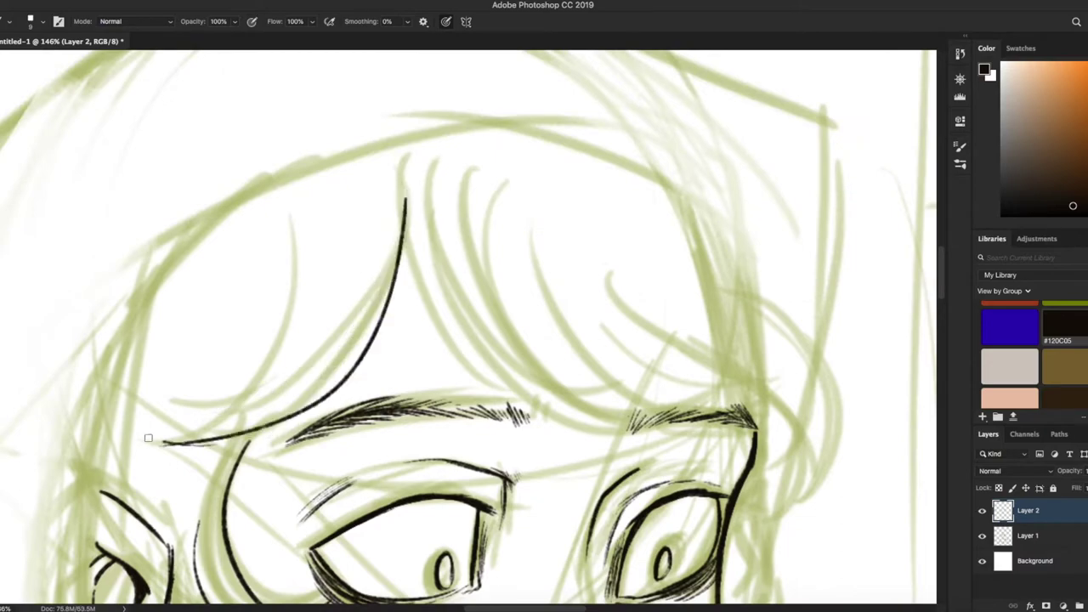
{"action": "left_click_drag", "start_coordinate": [280, 318], "coordinate": [140, 438]}
{"action": "left_click_drag", "start_coordinate": [525, 394], "coordinate": [316, 374]}
- Ink the fringe section sweeping from the parting over the far eyebrow, ending in a curl beside the face
{"action": "mouse_move", "coordinate": [201, 153]}
{"action": "left_mouse_down"}
{"action": "mouse_move", "coordinate": [387, 387]}
{"action": "mouse_move", "coordinate": [510, 400]}
{"action": "left_mouse_up"}
{"action": "left_click_drag", "start_coordinate": [493, 389], "coordinate": [587, 510]}
{"action": "left_click_drag", "start_coordinate": [595, 472], "coordinate": [559, 289]}
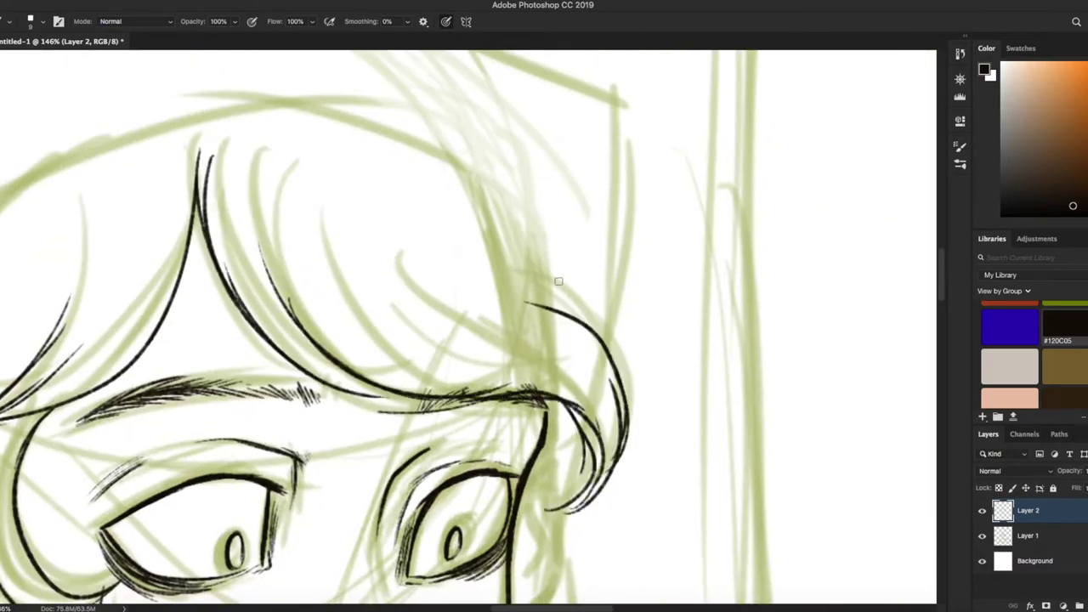
{"action": "left_click_drag", "start_coordinate": [442, 246], "coordinate": [616, 374]}
{"action": "left_click_drag", "start_coordinate": [349, 264], "coordinate": [492, 330]}
- Ink the far ear behind the cheek and the neck lines below the chin
{"action": "scroll", "coordinate": [492, 330], "scroll_direction": "down", "scroll_amount": 12}
{"action": "left_click_drag", "start_coordinate": [596, 267], "coordinate": [565, 374]}
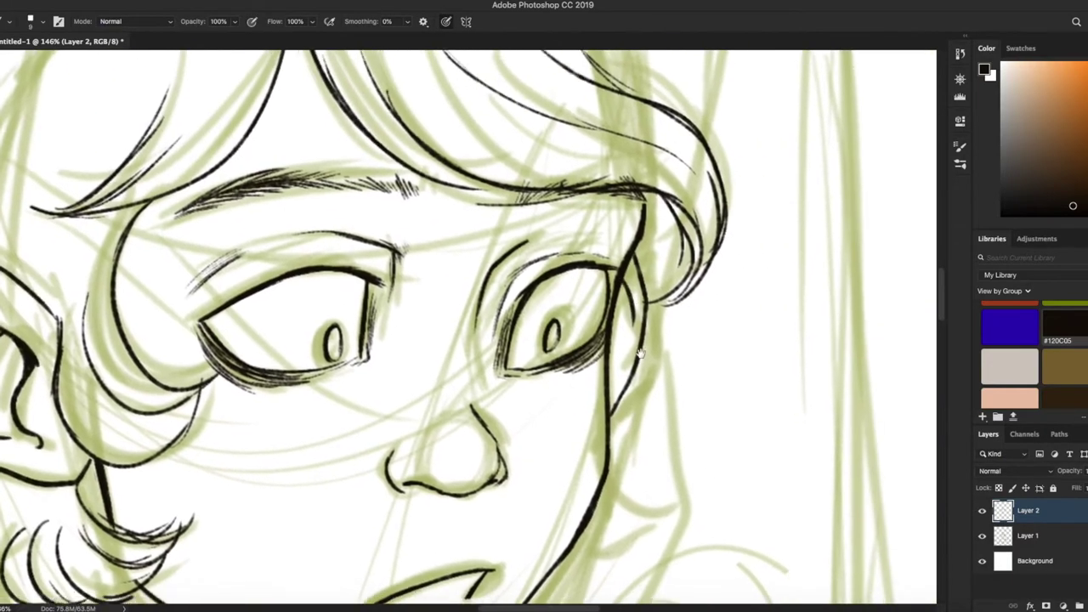
{"action": "left_click_drag", "start_coordinate": [646, 283], "coordinate": [634, 310]}
{"action": "scroll", "coordinate": [636, 336], "scroll_direction": "down", "scroll_amount": 6}
{"action": "scroll", "coordinate": [549, 314], "scroll_direction": "up", "scroll_amount": 8}
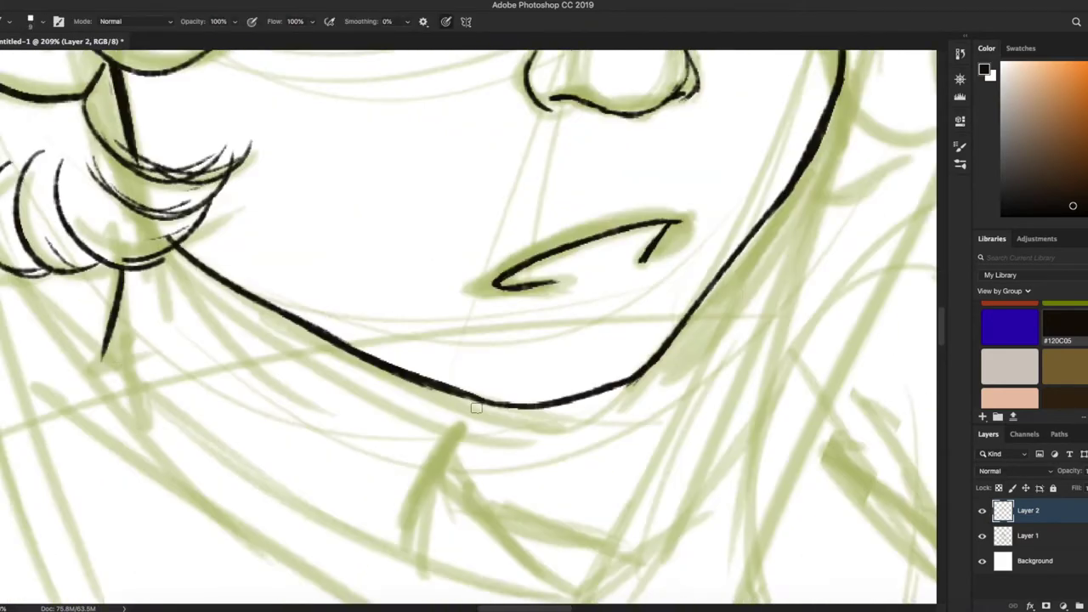
{"action": "left_click_drag", "start_coordinate": [420, 297], "coordinate": [497, 415]}
{"action": "left_click_drag", "start_coordinate": [464, 350], "coordinate": [570, 385]}
{"action": "scroll", "coordinate": [440, 224], "scroll_direction": "down", "scroll_amount": 10}
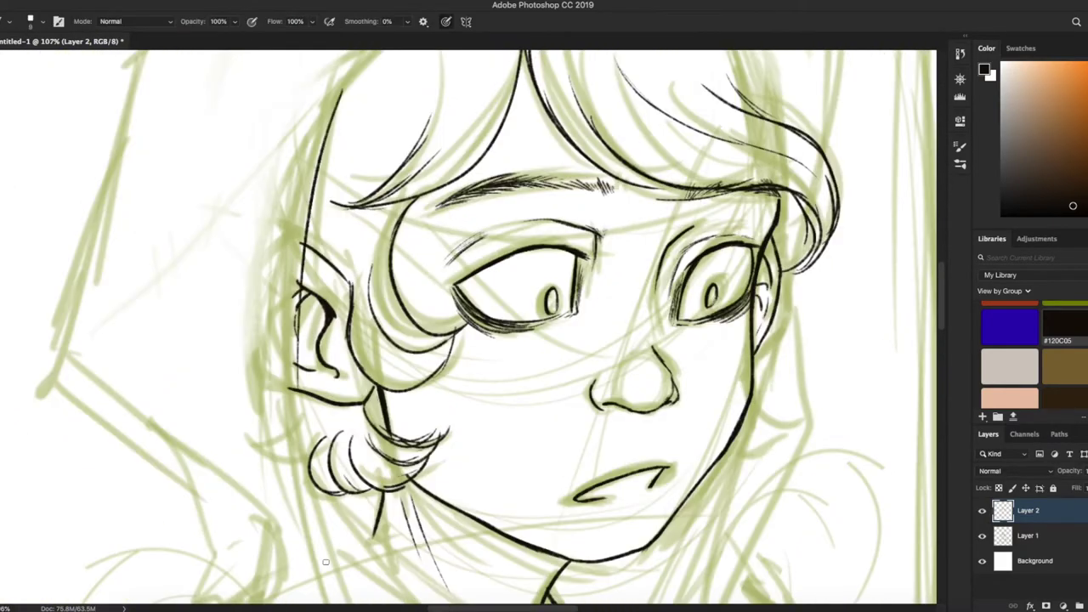
- Create a new layer and ink the inner edge of the hood around the hair, face and neck
{"action": "key", "text": "ctrl+shift+alt+n"}
{"action": "left_click_drag", "start_coordinate": [296, 415], "coordinate": [362, 600]}
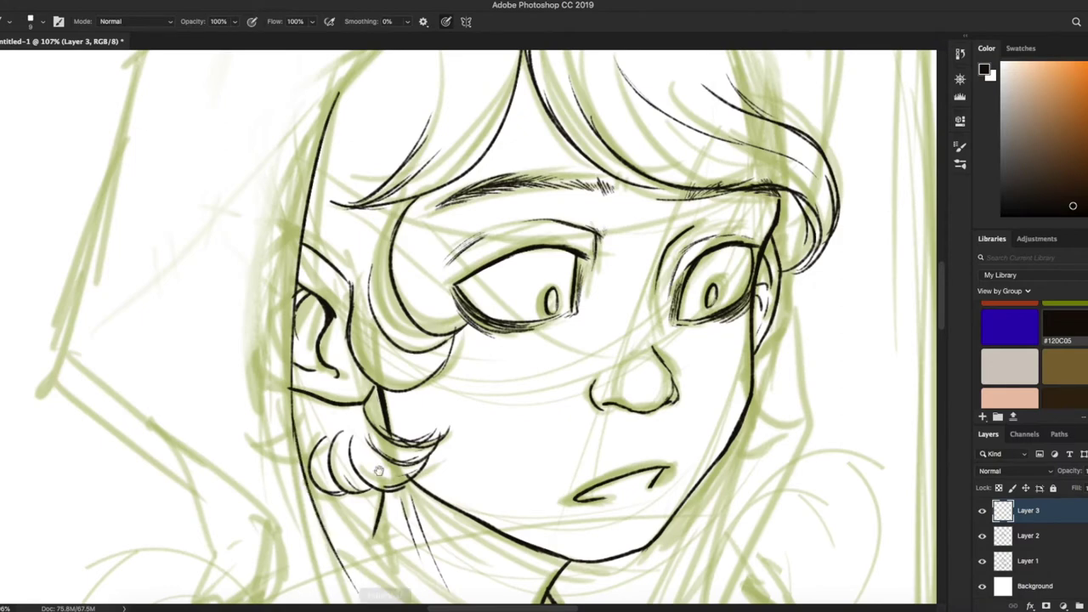
{"action": "scroll", "coordinate": [379, 470], "scroll_direction": "down", "scroll_amount": 5}
{"action": "left_click_drag", "start_coordinate": [387, 413], "coordinate": [599, 509]}
{"action": "key", "text": "ctrl+z"}
{"action": "mouse_move", "coordinate": [413, 428]}
{"action": "left_mouse_down"}
{"action": "mouse_move", "coordinate": [560, 517]}
{"action": "mouse_move", "coordinate": [723, 228]}
{"action": "left_mouse_up"}
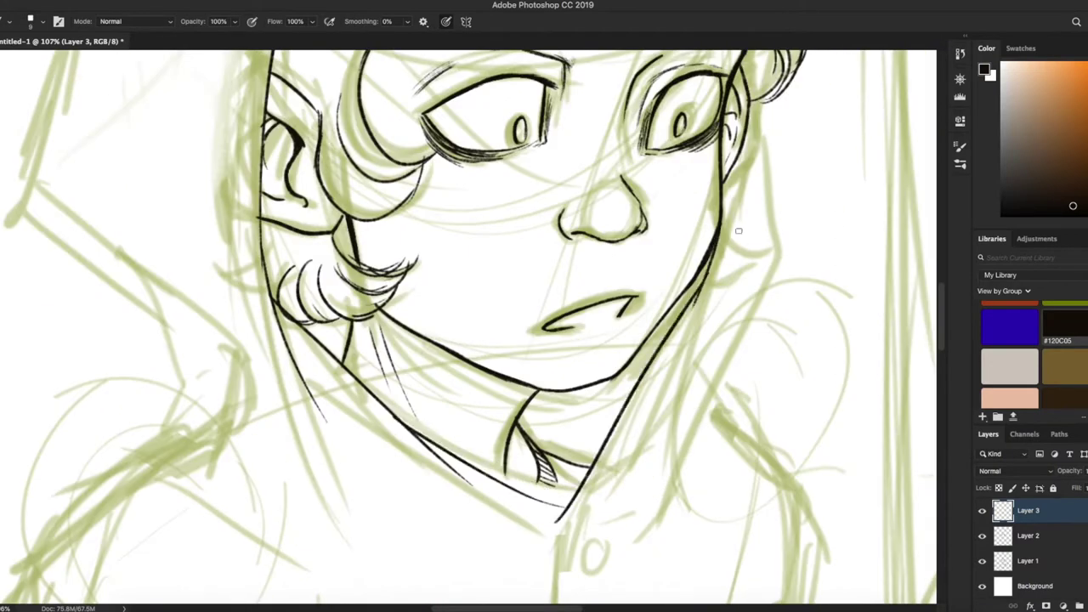
{"action": "scroll", "coordinate": [382, 217], "scroll_direction": "up", "scroll_amount": 10}
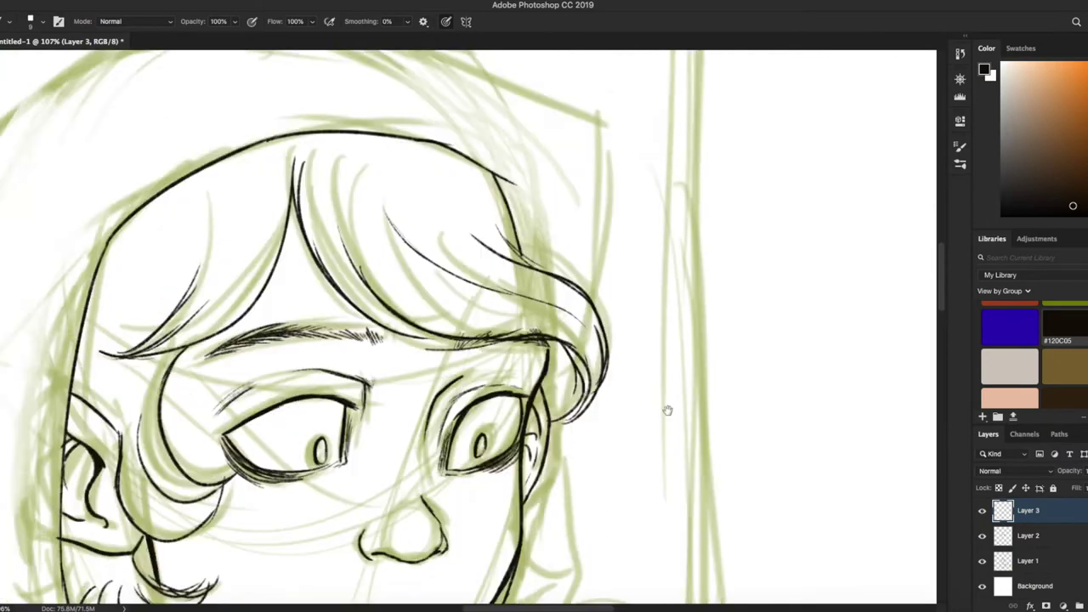
- Ink the hood's outer edge on the near side and continue it over the shoulder and down the arm
{"action": "left_click_drag", "start_coordinate": [634, 118], "coordinate": [309, 240]}
{"action": "scroll", "coordinate": [333, 217], "scroll_direction": "down", "scroll_amount": 10}
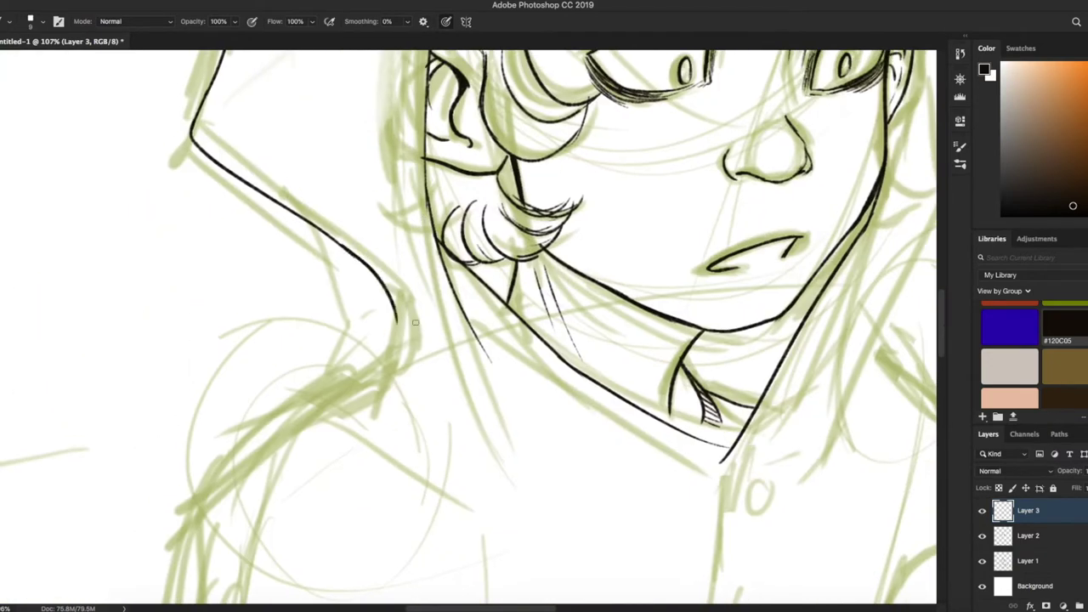
{"action": "mouse_move", "coordinate": [528, 162]}
{"action": "left_mouse_down"}
{"action": "mouse_move", "coordinate": [331, 305]}
{"action": "mouse_move", "coordinate": [314, 502]}
{"action": "left_mouse_up"}
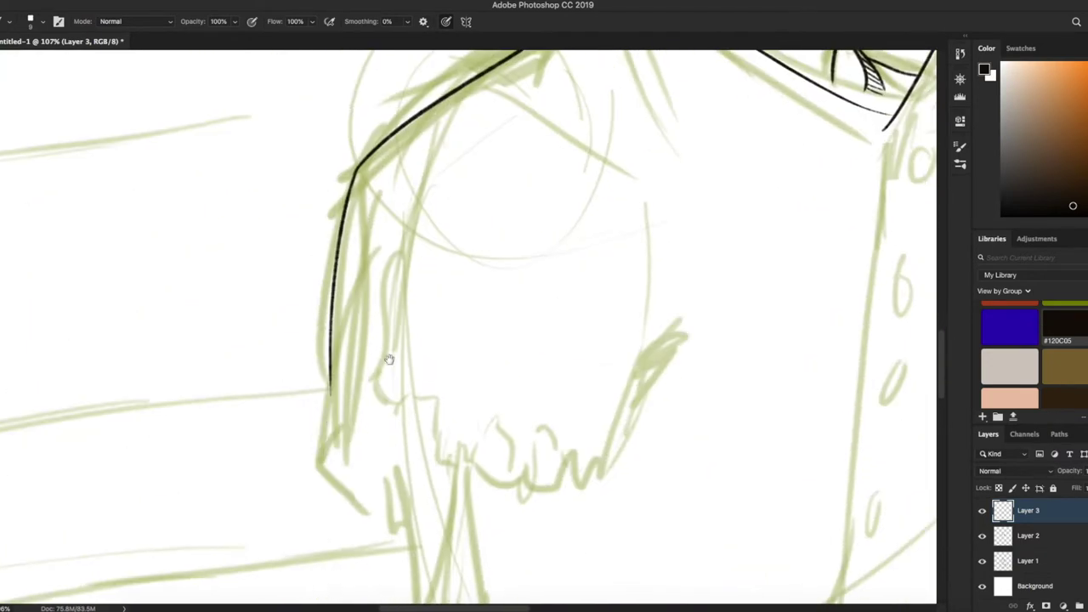
- Ink the jagged, torn lower edge of the near sleeve
{"action": "scroll", "coordinate": [319, 476], "scroll_direction": "down", "scroll_amount": 3}
{"action": "left_click_drag", "start_coordinate": [323, 382], "coordinate": [367, 514]}
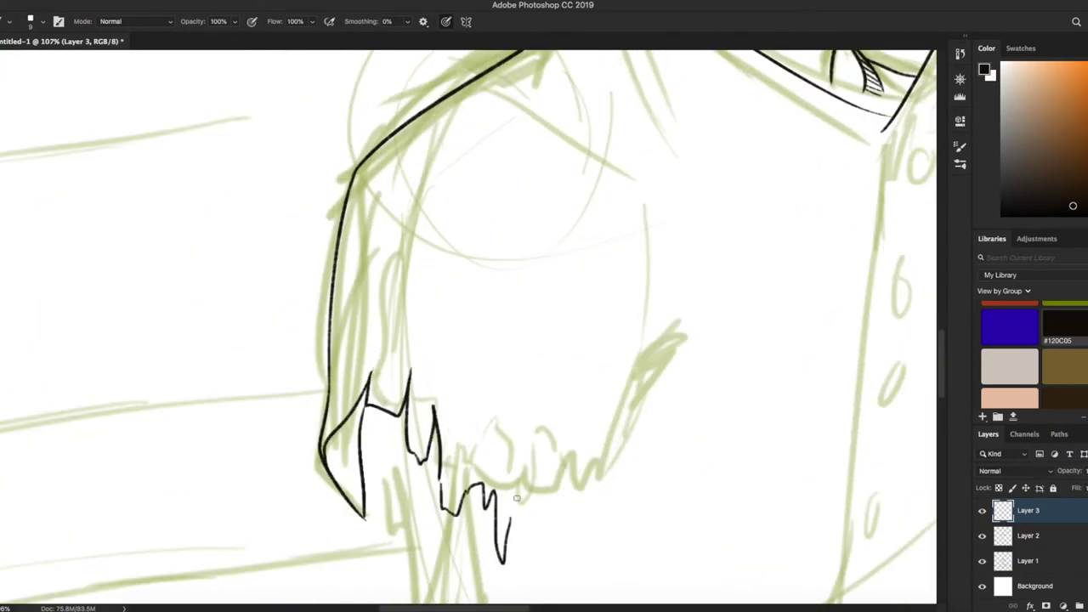
{"action": "scroll", "coordinate": [516, 499], "scroll_direction": "down", "scroll_amount": 3}
{"action": "scroll", "coordinate": [516, 499], "scroll_direction": "right", "scroll_amount": 2}
{"action": "left_click_drag", "start_coordinate": [408, 374], "coordinate": [487, 349]}
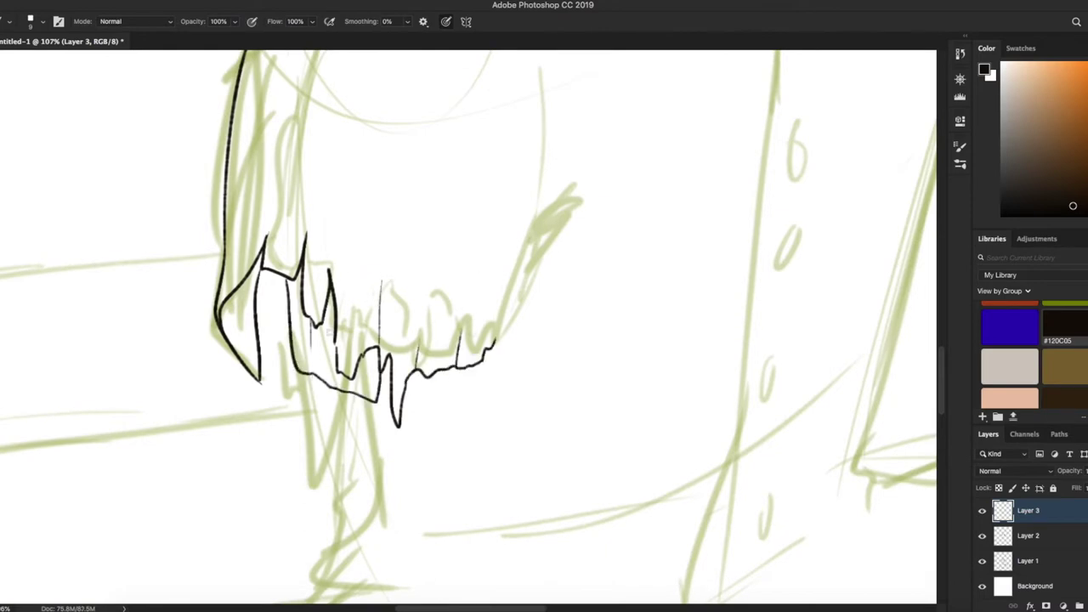
- Ink the hood's outer edge on the far side and its peaked top above the hair
{"action": "scroll", "coordinate": [589, 187], "scroll_direction": "up", "scroll_amount": 15}
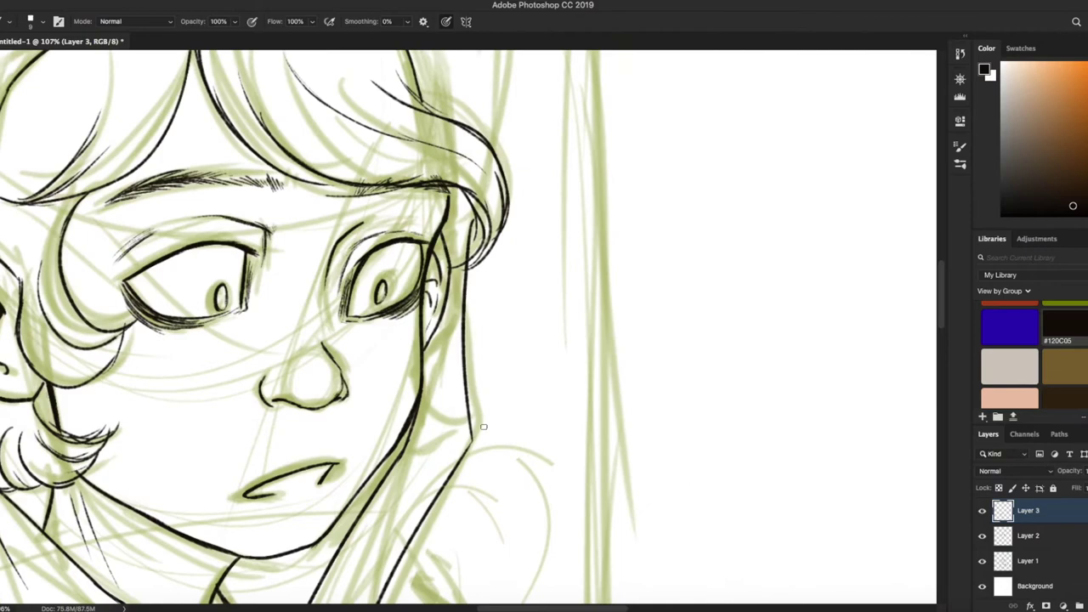
{"action": "scroll", "coordinate": [483, 427], "scroll_direction": "up", "scroll_amount": 5}
{"action": "left_click_drag", "start_coordinate": [1, 158], "coordinate": [457, 187]}
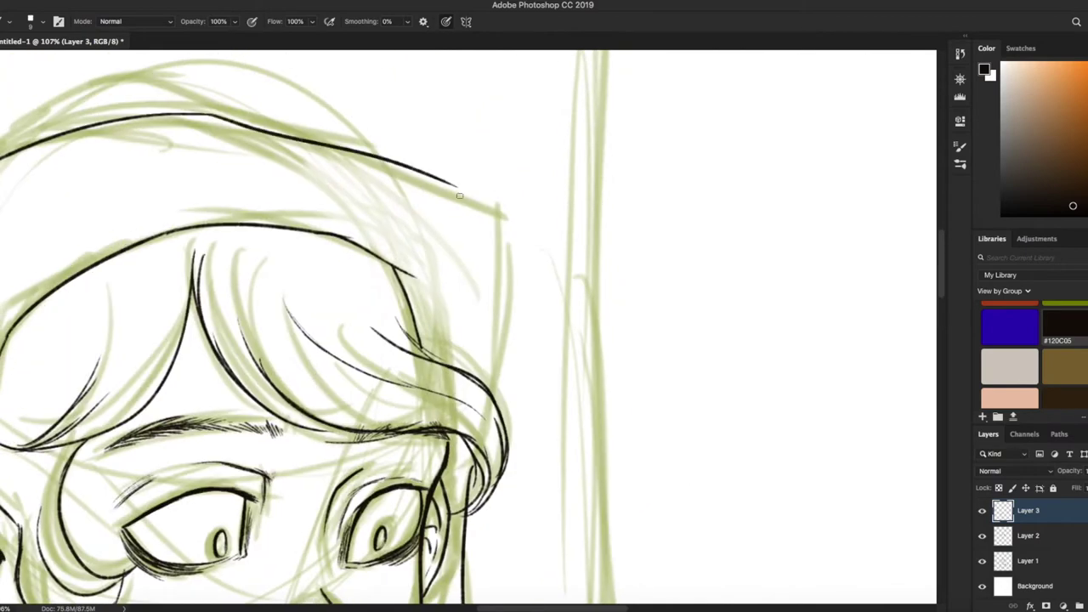
{"action": "key", "text": "h"}
{"action": "mouse_move", "coordinate": [5, 382]}
{"action": "left_mouse_down"}
{"action": "mouse_move", "coordinate": [462, 328]}
{"action": "mouse_move", "coordinate": [476, 425]}
{"action": "left_mouse_up"}
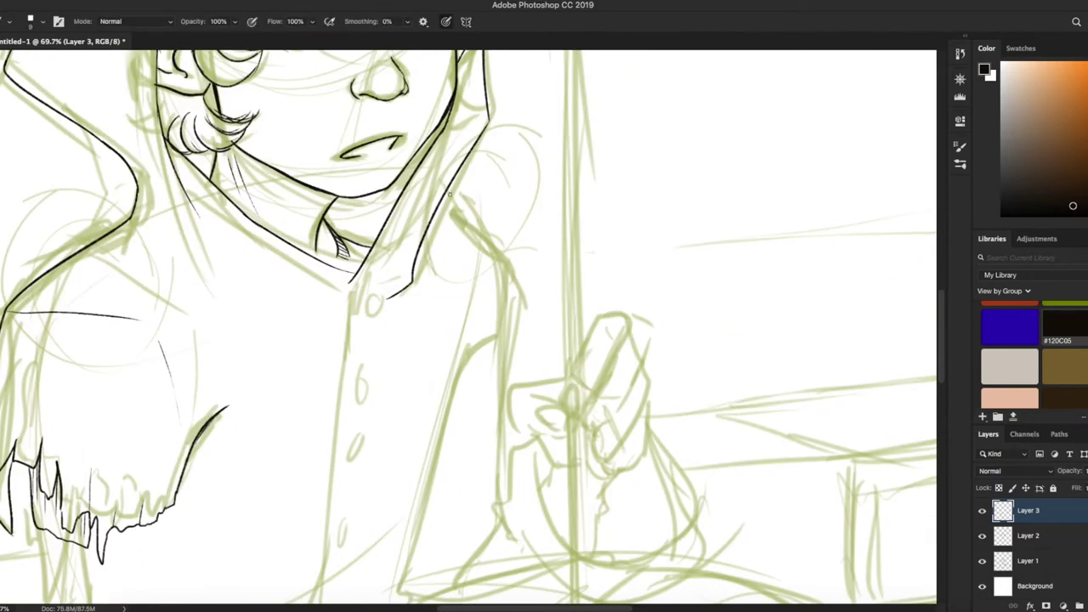
- Ink the coat's outline and fabric folds below the hood, following the sketched body
{"action": "left_click_drag", "start_coordinate": [495, 161], "coordinate": [474, 357]}
{"action": "left_click_drag", "start_coordinate": [450, 237], "coordinate": [392, 492]}
{"action": "mouse_move", "coordinate": [393, 492]}
{"action": "left_mouse_down"}
{"action": "mouse_move", "coordinate": [472, 407]}
{"action": "mouse_move", "coordinate": [605, 364]}
{"action": "left_mouse_up"}
{"action": "left_click_drag", "start_coordinate": [268, 369], "coordinate": [248, 425]}
{"action": "left_click_drag", "start_coordinate": [272, 398], "coordinate": [305, 403]}
{"action": "mouse_move", "coordinate": [657, 441]}
{"action": "left_mouse_down"}
{"action": "mouse_move", "coordinate": [340, 555]}
{"action": "mouse_move", "coordinate": [323, 432]}
{"action": "mouse_move", "coordinate": [480, 356]}
{"action": "mouse_move", "coordinate": [511, 356]}
{"action": "left_mouse_up"}
{"action": "left_click_drag", "start_coordinate": [448, 164], "coordinate": [213, 380]}
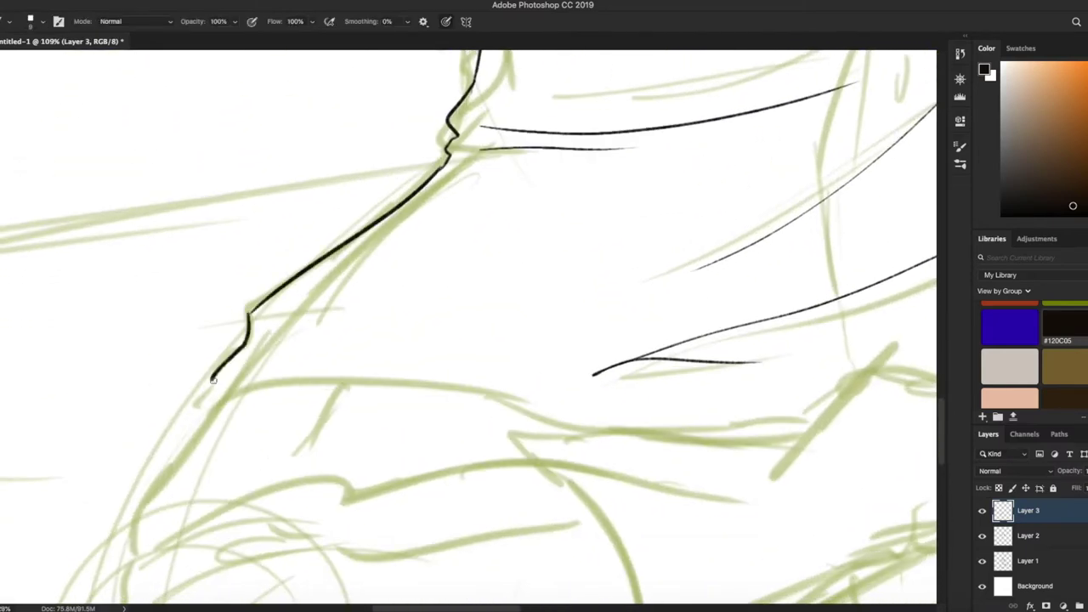
- Continue inking the lower part of the figure below the coat folds, following the sketch
{"action": "left_click_drag", "start_coordinate": [633, 457], "coordinate": [413, 478]}
{"action": "left_click_drag", "start_coordinate": [109, 408], "coordinate": [656, 479]}
{"action": "mouse_move", "coordinate": [559, 474]}
{"action": "left_mouse_down"}
{"action": "mouse_move", "coordinate": [887, 427]}
{"action": "mouse_move", "coordinate": [598, 521]}
{"action": "left_mouse_up"}
{"action": "mouse_move", "coordinate": [481, 496]}
{"action": "left_mouse_down"}
{"action": "mouse_move", "coordinate": [680, 287]}
{"action": "mouse_move", "coordinate": [658, 257]}
{"action": "left_mouse_up"}
{"action": "mouse_move", "coordinate": [697, 175]}
{"action": "left_mouse_down"}
{"action": "mouse_move", "coordinate": [404, 503]}
{"action": "mouse_move", "coordinate": [573, 403]}
{"action": "mouse_move", "coordinate": [74, 175]}
{"action": "left_mouse_up"}
- Ink the fist around the pole, outlining the curled fingers and hatching their creases
{"action": "scroll", "coordinate": [444, 516], "scroll_direction": "up", "scroll_amount": 5}
{"action": "mouse_move", "coordinate": [305, 430]}
{"action": "left_mouse_down"}
{"action": "mouse_move", "coordinate": [246, 372]}
{"action": "mouse_move", "coordinate": [303, 430]}
{"action": "left_mouse_up"}
{"action": "left_click_drag", "start_coordinate": [422, 228], "coordinate": [328, 468]}
{"action": "mouse_move", "coordinate": [459, 316]}
{"action": "left_mouse_down"}
{"action": "mouse_move", "coordinate": [364, 522]}
{"action": "mouse_move", "coordinate": [331, 476]}
{"action": "left_mouse_up"}
{"action": "left_click_drag", "start_coordinate": [469, 393], "coordinate": [348, 520]}
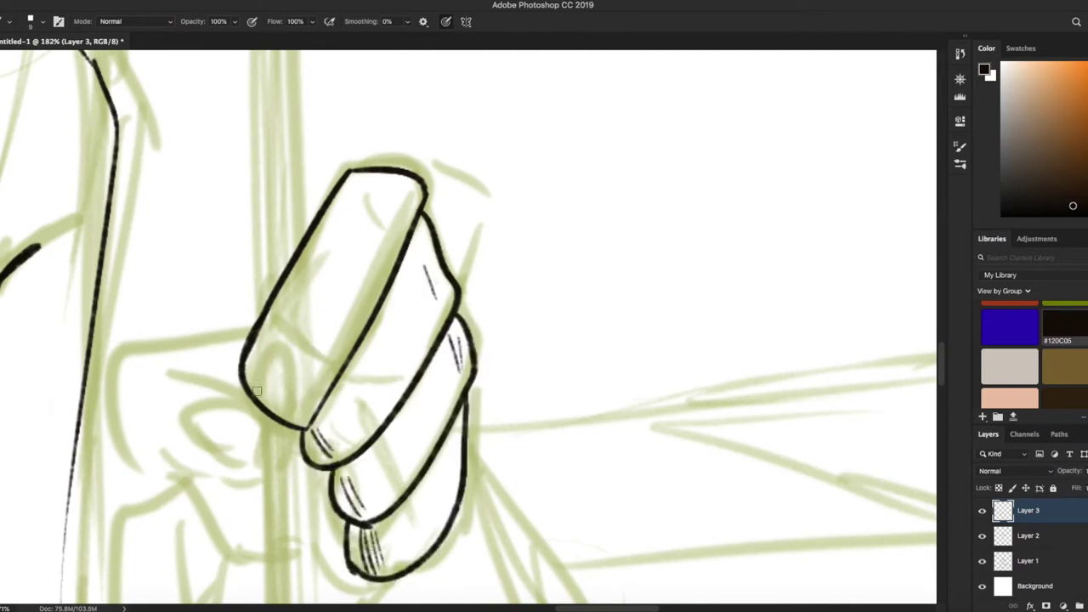
{"action": "left_click_drag", "start_coordinate": [255, 398], "coordinate": [291, 424]}
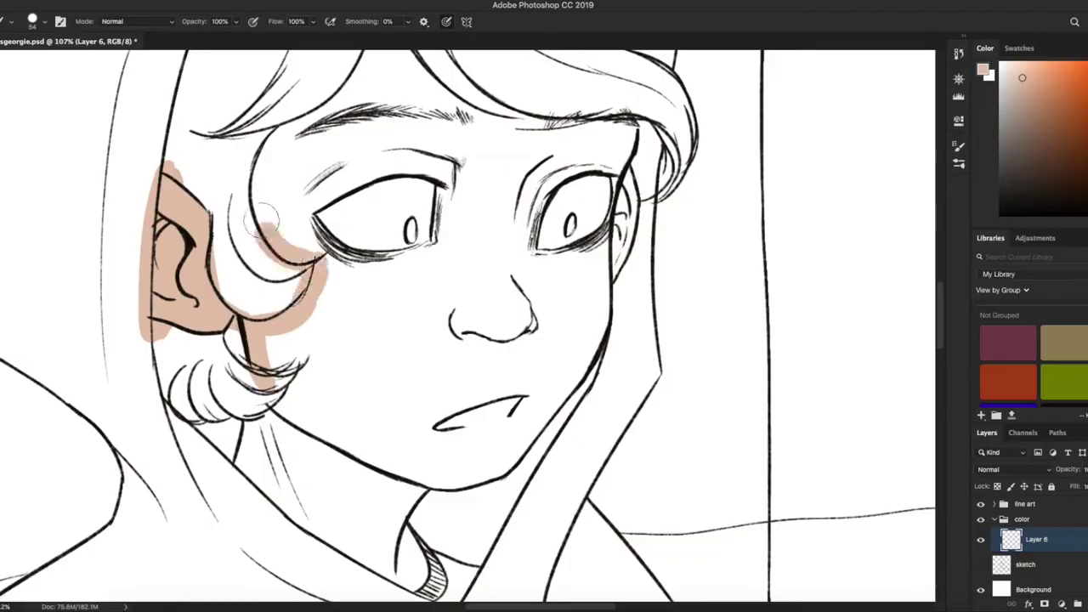
- Paint the peach skin tone along the edges of the face within the line art on Layer 6
{"action": "left_click_drag", "start_coordinate": [260, 243], "coordinate": [361, 63]}
{"action": "left_click_drag", "start_coordinate": [415, 148], "coordinate": [599, 247]}
{"action": "left_click_drag", "start_coordinate": [605, 264], "coordinate": [557, 455]}
- Paint the fist, its fingers and the wrist in the peach skin tone on Layer 6
{"action": "scroll", "coordinate": [510, 323], "scroll_direction": "down", "scroll_amount": 5}
{"action": "mouse_move", "coordinate": [634, 242]}
{"action": "left_mouse_down"}
{"action": "mouse_move", "coordinate": [425, 497]}
{"action": "mouse_move", "coordinate": [283, 345]}
{"action": "left_mouse_up"}
{"action": "scroll", "coordinate": [281, 344], "scroll_direction": "up", "scroll_amount": 1}
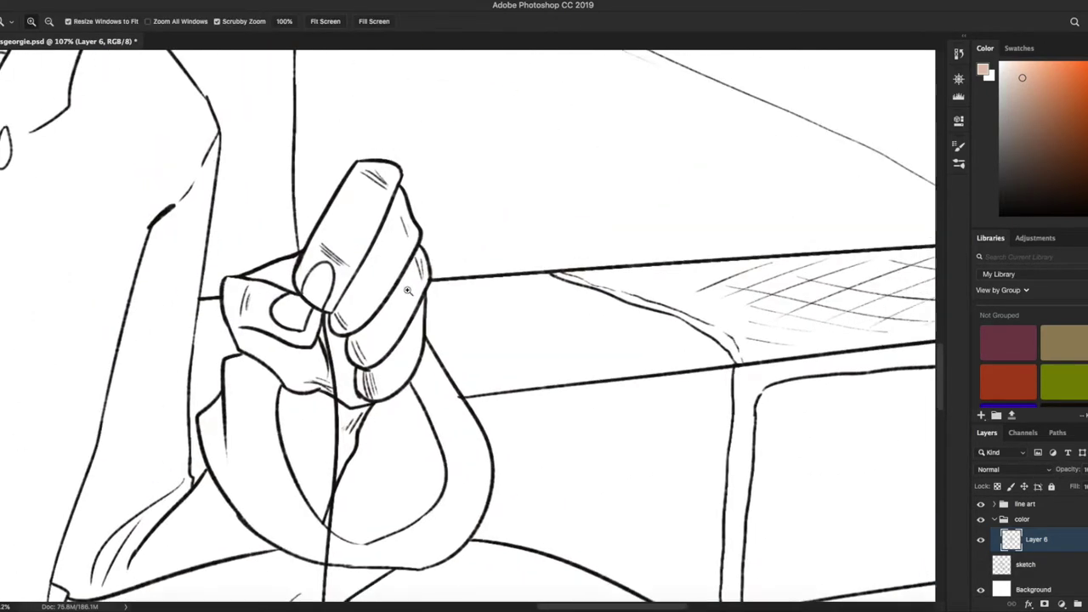
{"action": "left_click", "coordinate": [407, 291]}
{"action": "key", "text": "b"}
{"action": "mouse_move", "coordinate": [182, 276]}
{"action": "left_mouse_down"}
{"action": "mouse_move", "coordinate": [293, 565]}
{"action": "mouse_move", "coordinate": [404, 396]}
{"action": "mouse_move", "coordinate": [396, 173]}
{"action": "mouse_move", "coordinate": [247, 306]}
{"action": "mouse_move", "coordinate": [263, 219]}
{"action": "left_mouse_up"}
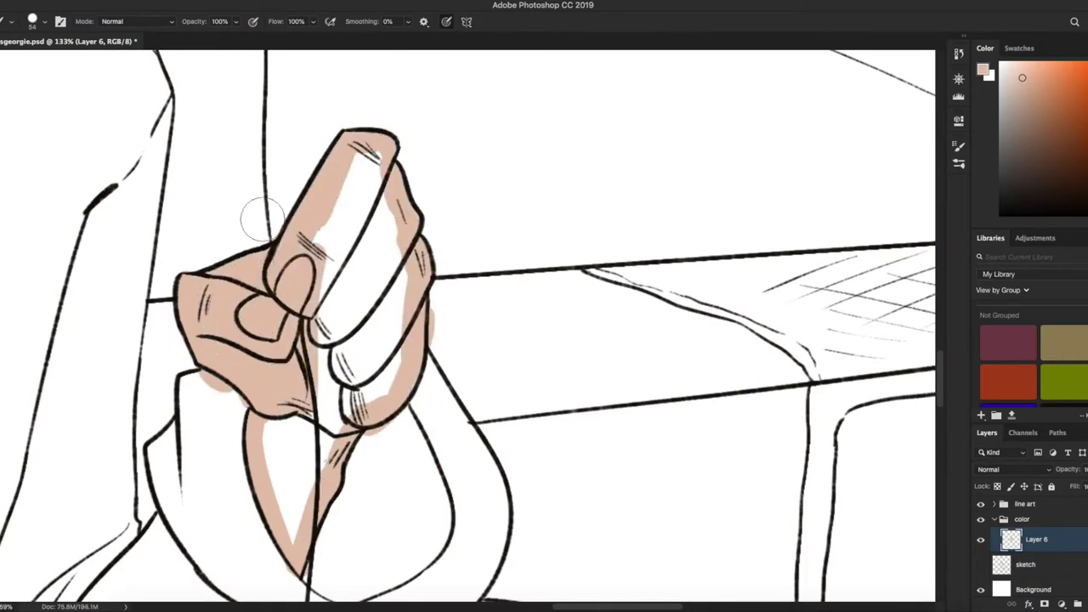
{"action": "mouse_move", "coordinate": [203, 395]}
{"action": "left_mouse_down"}
{"action": "mouse_move", "coordinate": [366, 221]}
{"action": "mouse_move", "coordinate": [281, 510]}
{"action": "left_mouse_up"}
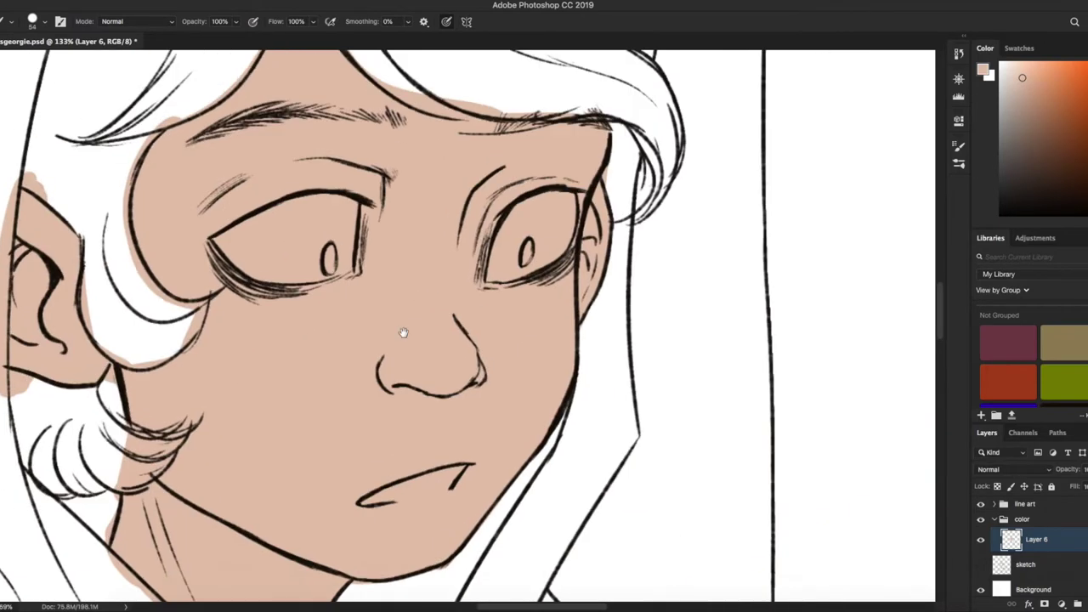
- Fill the whites of both eyes and the teeth with off-white using a 27 px brush on Layer 7
{"action": "key", "text": "x"}
{"action": "left_click", "coordinate": [34, 21]}
{"action": "mouse_move", "coordinate": [180, 268]}
{"action": "left_mouse_down"}
{"action": "mouse_move", "coordinate": [297, 289]}
{"action": "mouse_move", "coordinate": [213, 255]}
{"action": "mouse_move", "coordinate": [297, 285]}
{"action": "left_mouse_up"}
{"action": "mouse_move", "coordinate": [451, 281]}
{"action": "left_mouse_down"}
{"action": "mouse_move", "coordinate": [493, 272]}
{"action": "mouse_move", "coordinate": [518, 238]}
{"action": "mouse_move", "coordinate": [502, 149]}
{"action": "left_mouse_up"}
{"action": "key", "text": "x"}
{"action": "left_click_drag", "start_coordinate": [316, 473], "coordinate": [350, 464]}
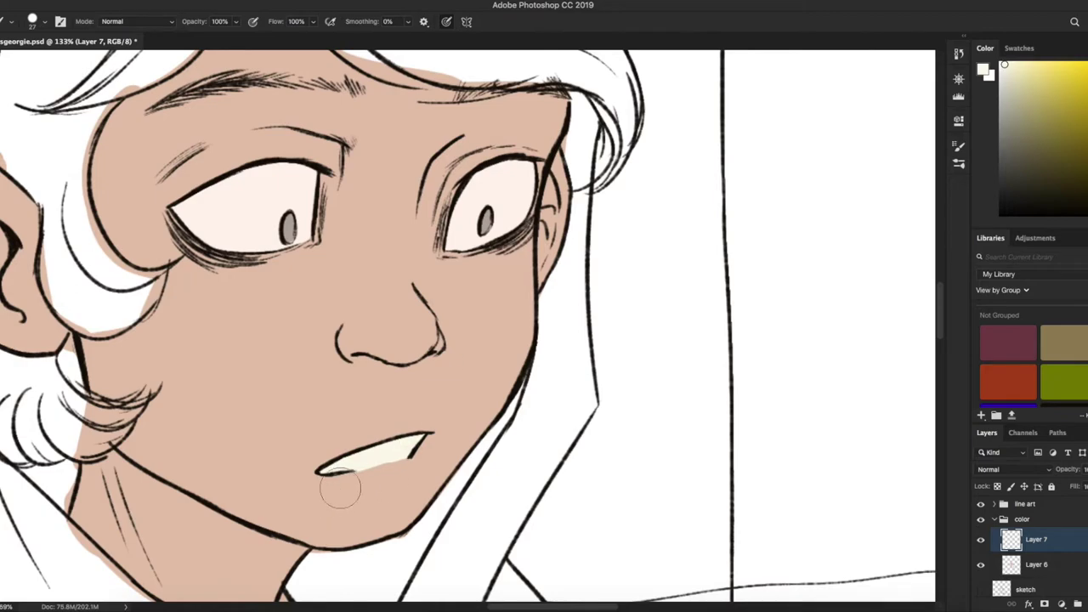
- Paint the two visible fingernails of the fist a pale pink on Layer 6
{"action": "scroll", "coordinate": [400, 454], "scroll_direction": "down", "scroll_amount": 5}
{"action": "scroll", "coordinate": [408, 372], "scroll_direction": "up", "scroll_amount": 5}
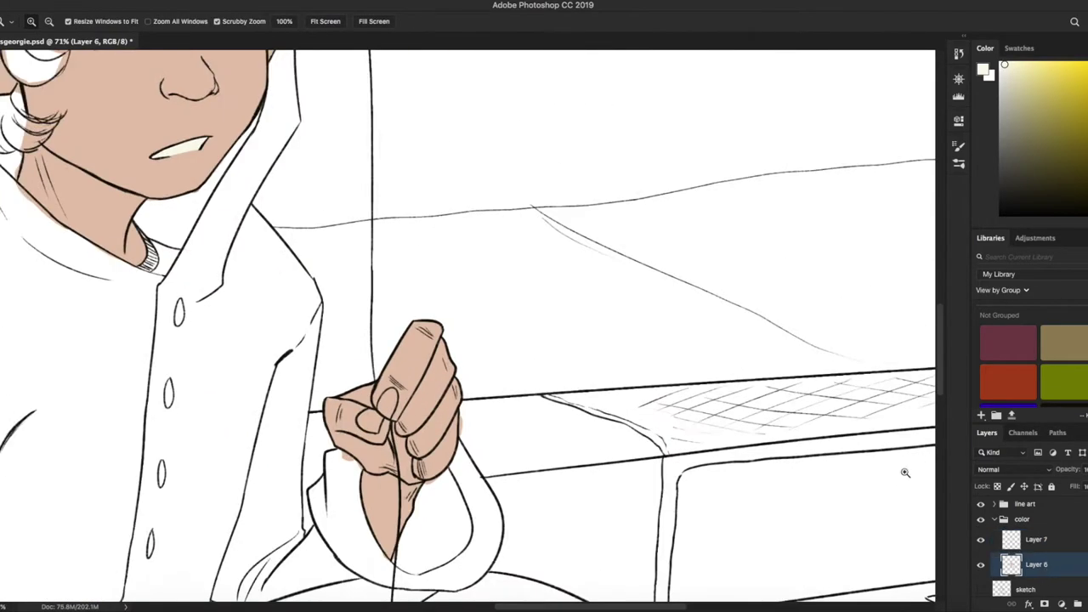
{"action": "left_click", "coordinate": [408, 373], "text": "ctrl"}
{"action": "left_click", "coordinate": [408, 372], "text": "alt"}
{"action": "left_click_drag", "start_coordinate": [327, 429], "coordinate": [298, 437]}
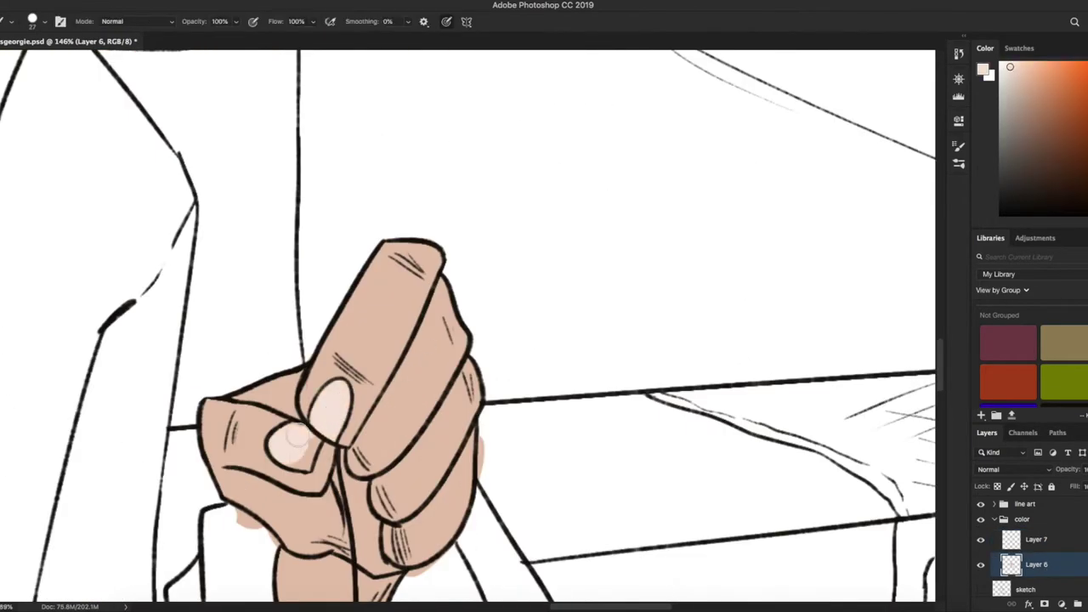
- Paint the sideburn edge and the curls below the ear dark brown on the new Layer 8 above Layer 7
{"action": "scroll", "coordinate": [295, 373], "scroll_direction": "down", "scroll_amount": 5}
{"action": "scroll", "coordinate": [357, 289], "scroll_direction": "up", "scroll_amount": 5}
{"action": "left_click", "coordinate": [1063, 540]}
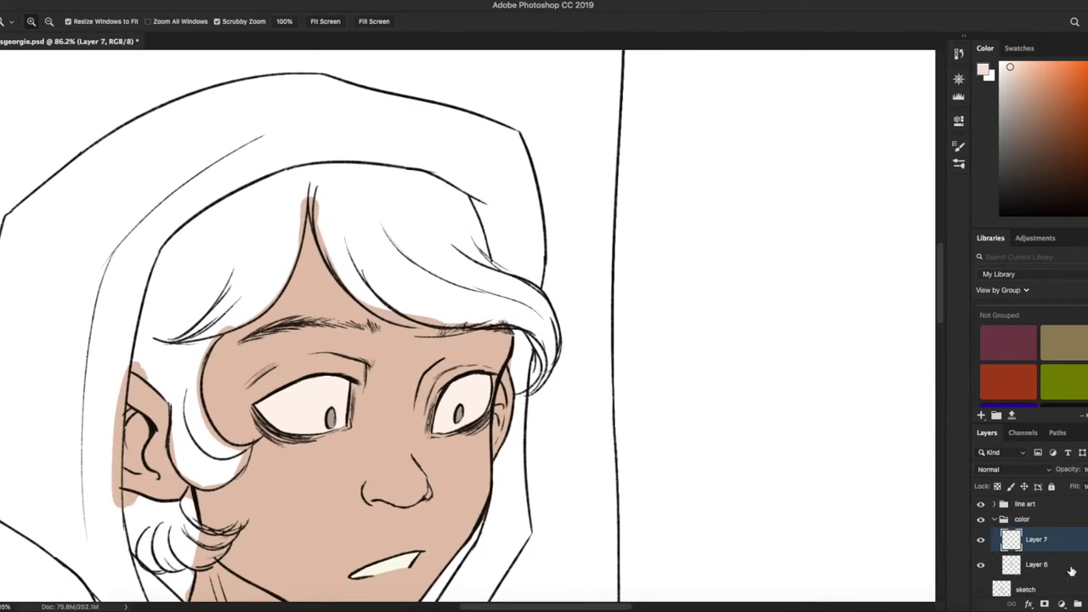
{"action": "scroll", "coordinate": [352, 262], "scroll_direction": "up", "scroll_amount": 2}
{"action": "key", "text": "b"}
{"action": "mouse_move", "coordinate": [119, 228]}
{"action": "left_mouse_down"}
{"action": "mouse_move", "coordinate": [64, 389]}
{"action": "mouse_move", "coordinate": [114, 509]}
{"action": "left_mouse_up"}
{"action": "scroll", "coordinate": [184, 527], "scroll_direction": "down", "scroll_amount": 5}
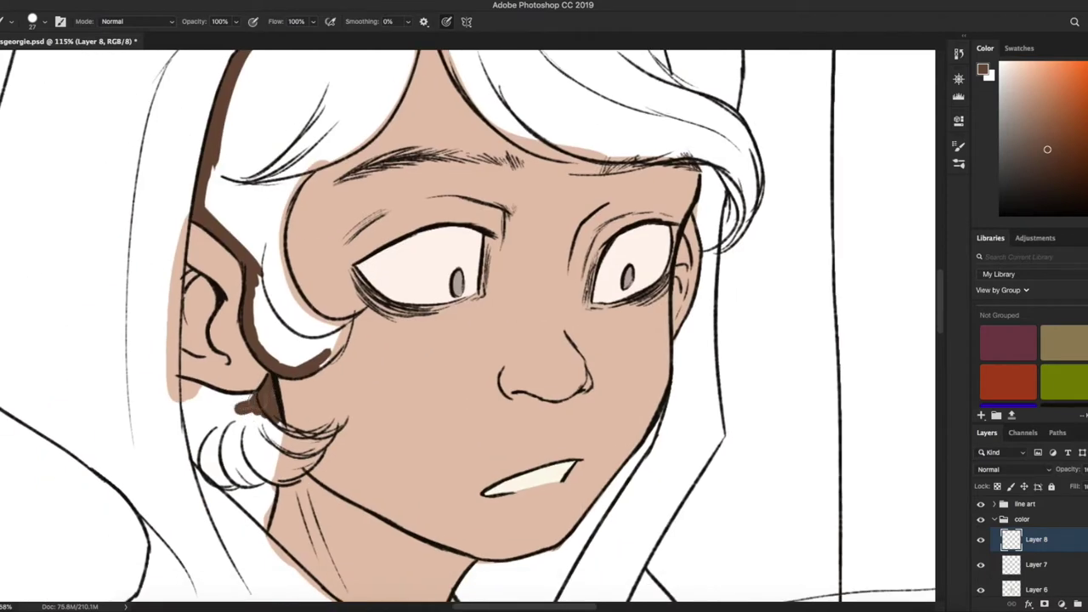
{"action": "mouse_move", "coordinate": [255, 389]}
{"action": "left_mouse_down"}
{"action": "mouse_move", "coordinate": [198, 406]}
{"action": "mouse_move", "coordinate": [235, 482]}
{"action": "left_mouse_up"}
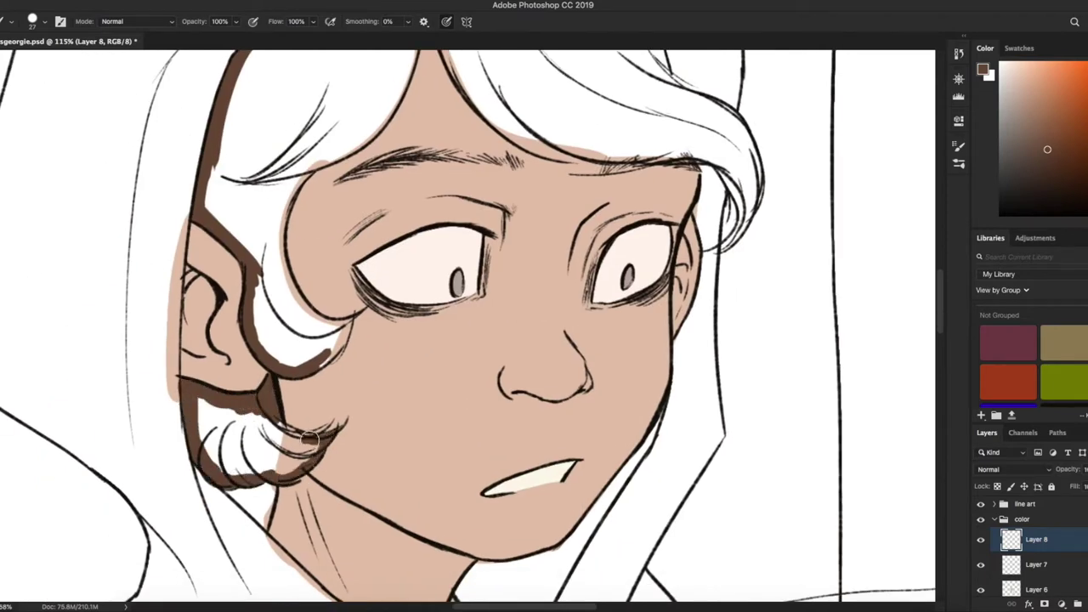
{"action": "mouse_move", "coordinate": [308, 459]}
{"action": "left_mouse_down"}
{"action": "mouse_move", "coordinate": [222, 418]}
{"action": "mouse_move", "coordinate": [240, 473]}
{"action": "left_mouse_up"}
- Outline the fringe and crown of the hair in dark brown and fill the enclosed areas with the same color
{"action": "scroll", "coordinate": [240, 442], "scroll_direction": "up", "scroll_amount": 3}
{"action": "left_click_drag", "start_coordinate": [257, 255], "coordinate": [240, 349]}
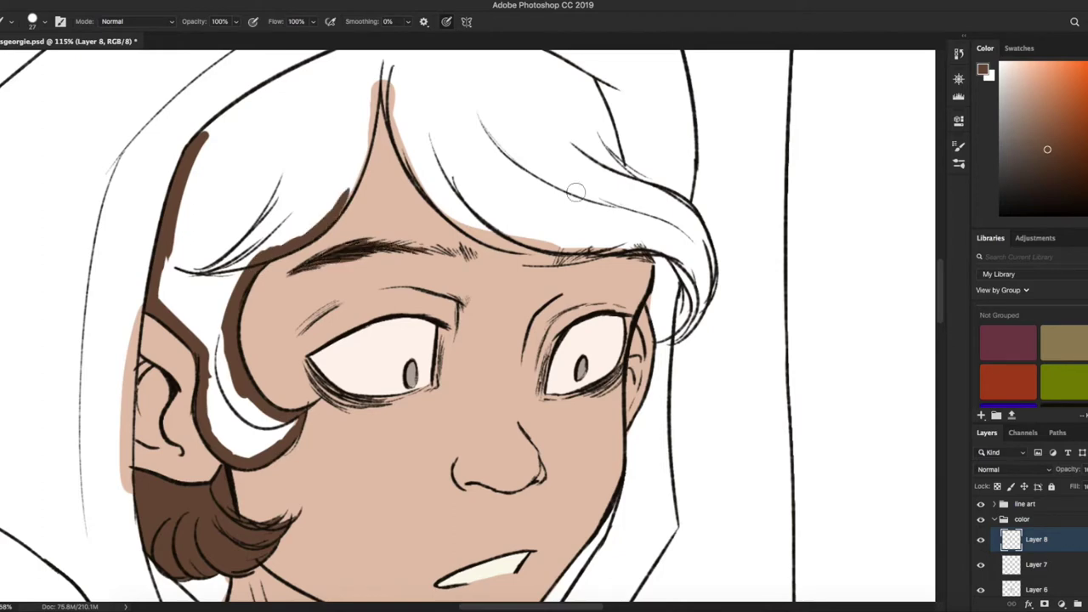
{"action": "scroll", "coordinate": [636, 200], "scroll_direction": "up", "scroll_amount": 5}
{"action": "mouse_move", "coordinate": [340, 145]}
{"action": "left_mouse_down"}
{"action": "mouse_move", "coordinate": [442, 318]}
{"action": "mouse_move", "coordinate": [489, 332]}
{"action": "left_mouse_up"}
{"action": "left_click_drag", "start_coordinate": [347, 140], "coordinate": [298, 297]}
{"action": "mouse_move", "coordinate": [157, 223]}
{"action": "left_mouse_down"}
{"action": "mouse_move", "coordinate": [360, 120]}
{"action": "mouse_move", "coordinate": [516, 139]}
{"action": "mouse_move", "coordinate": [653, 320]}
{"action": "mouse_move", "coordinate": [574, 280]}
{"action": "left_mouse_up"}
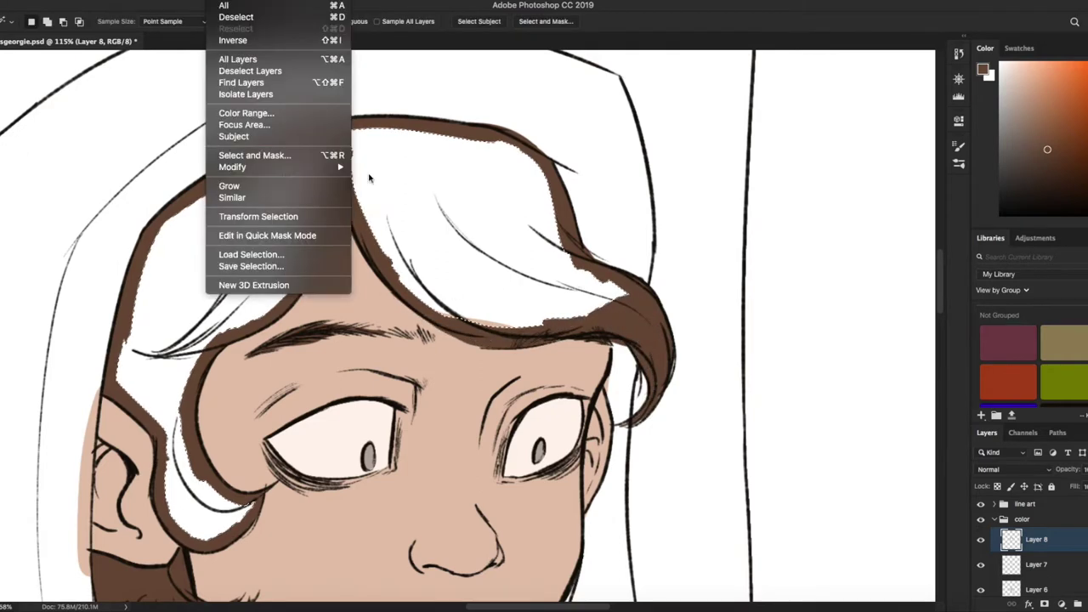
{"action": "left_click", "coordinate": [238, 31]}
{"action": "key", "text": "alt+BackSpace"}
{"action": "key", "text": "super+d"}
- Color the eyebrow with the hair's brown on Layer 8 and clean up the spill beneath it
{"action": "key", "text": "z"}
{"action": "left_click_drag", "start_coordinate": [465, 478], "coordinate": [545, 478]}
{"action": "key", "text": "b"}
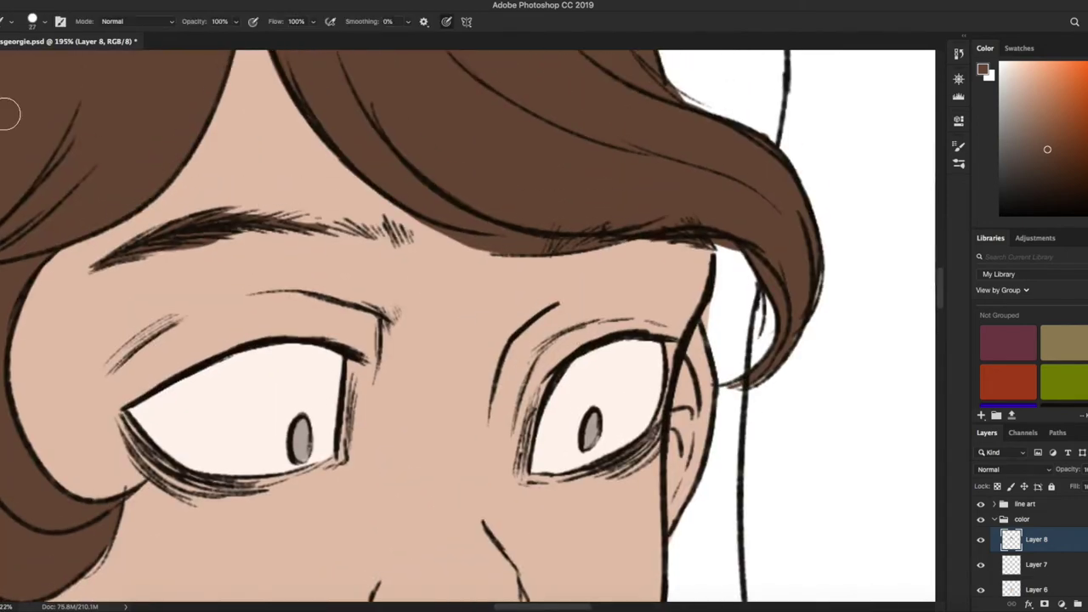
{"action": "key", "text": "z"}
{"action": "scroll", "coordinate": [390, 225], "scroll_direction": "down", "scroll_amount": 6}
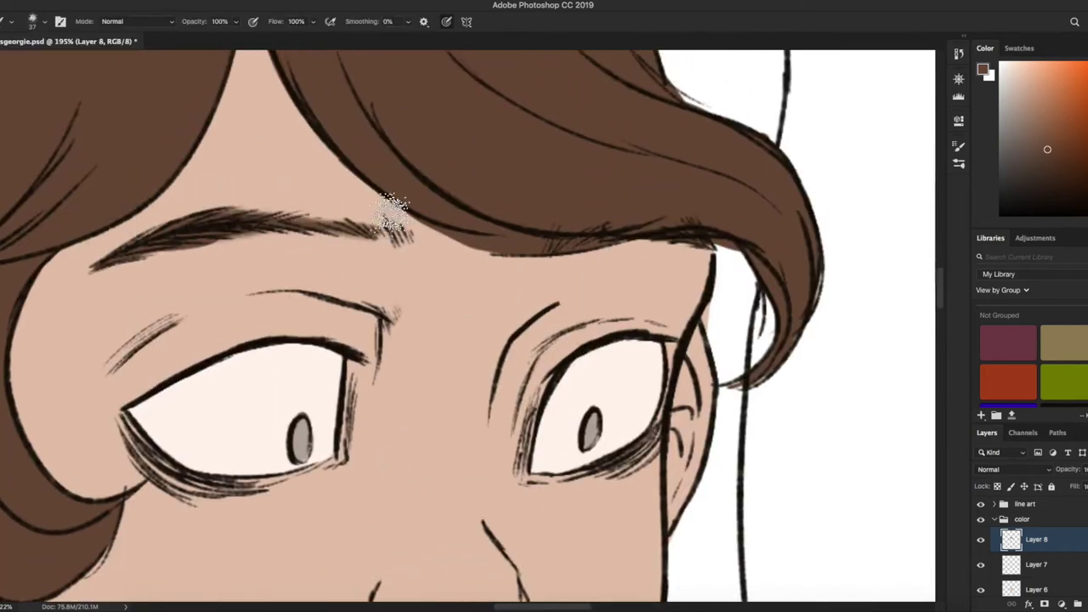
{"action": "scroll", "coordinate": [487, 409], "scroll_direction": "up", "scroll_amount": 3}
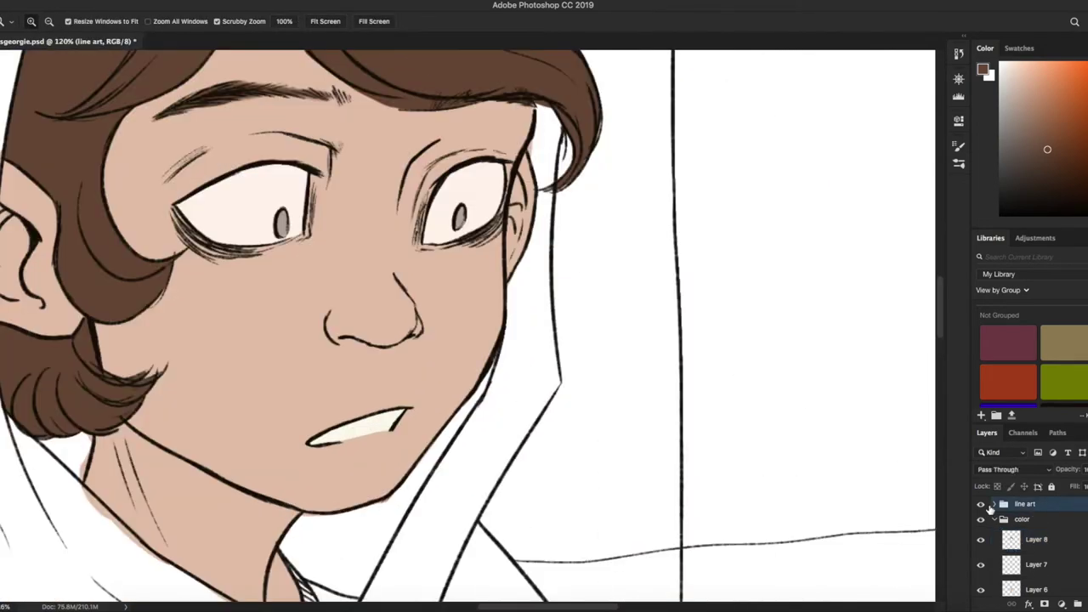
- Ink small hair locks behind the far side of the jaw in black on Layer 3 of the line art group
{"action": "key", "text": "alt+bracketright"}
{"action": "key", "text": "b"}
{"action": "left_click", "coordinate": [34, 21]}
{"action": "scroll", "coordinate": [108, 150], "scroll_direction": "down", "scroll_amount": 2}
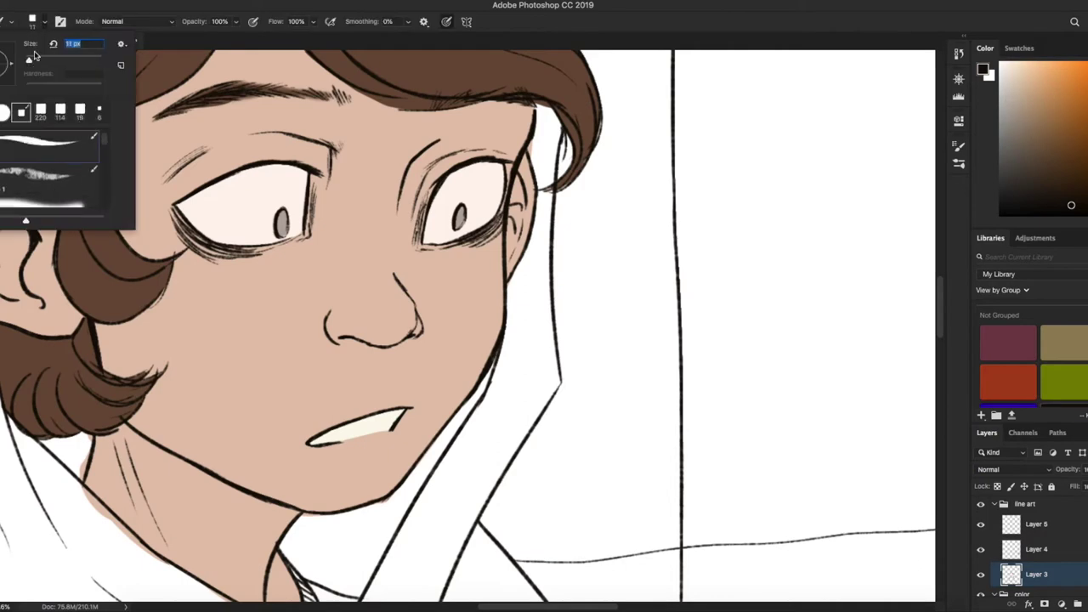
{"action": "double_click", "coordinate": [51, 150]}
{"action": "scroll", "coordinate": [479, 434], "scroll_direction": "up", "scroll_amount": 3}
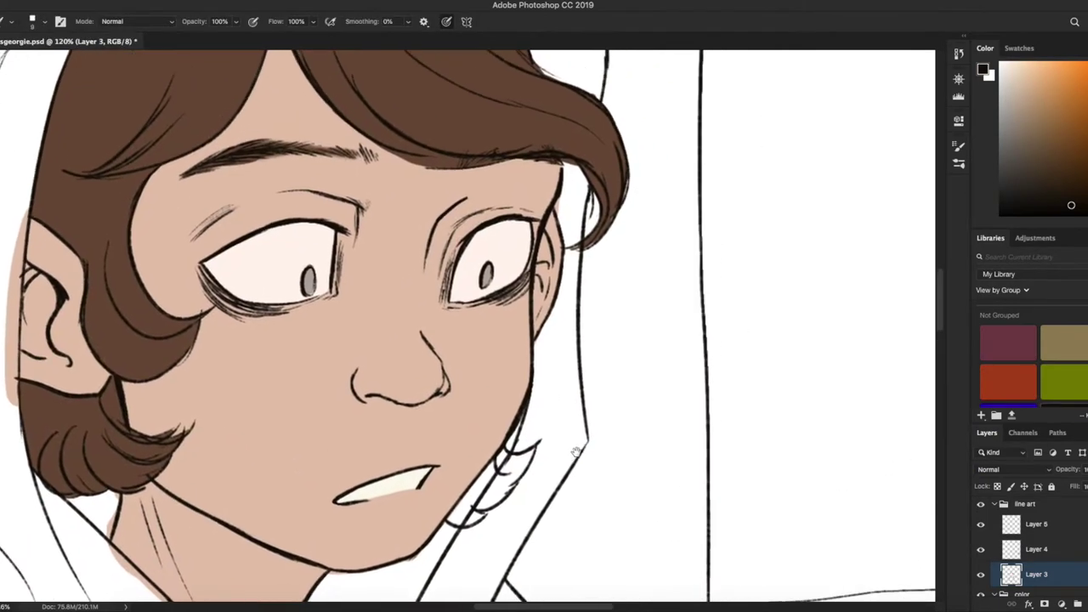
- Erase the hood line where it crosses the new hair locks on Layer 3
{"action": "key", "text": "e"}
{"action": "scroll", "coordinate": [536, 348], "scroll_direction": "down", "scroll_amount": 1}
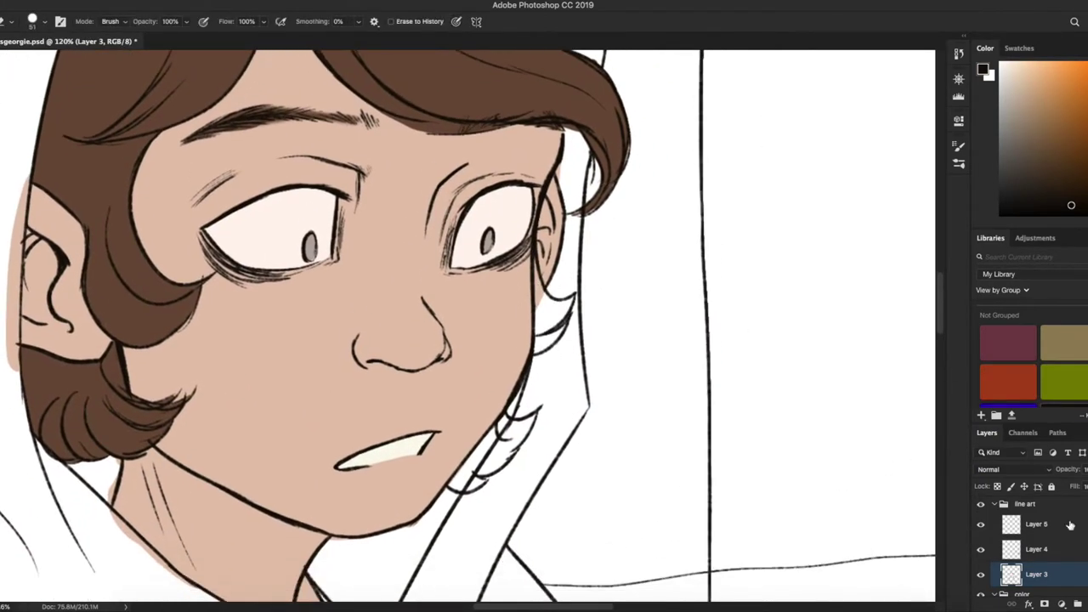
{"action": "left_click_drag", "start_coordinate": [510, 436], "coordinate": [470, 479]}
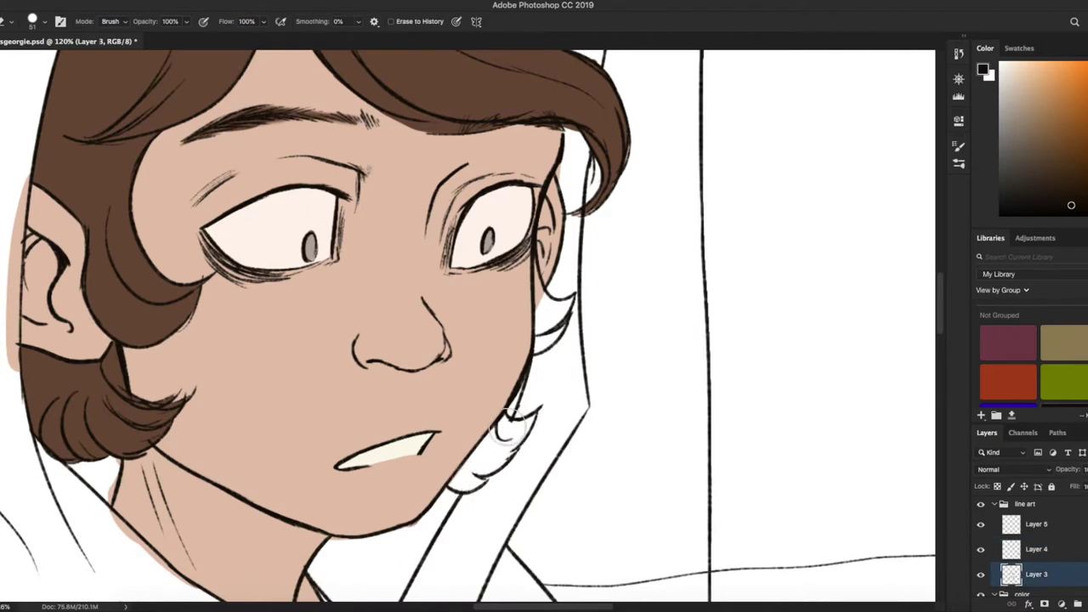
- Color the new hair locks beside the far cheek and ear dark brown on Layer 8
{"action": "left_click", "coordinate": [995, 504]}
{"action": "left_click", "coordinate": [1037, 539]}
{"action": "key", "text": "b"}
{"action": "left_click", "coordinate": [1048, 150]}
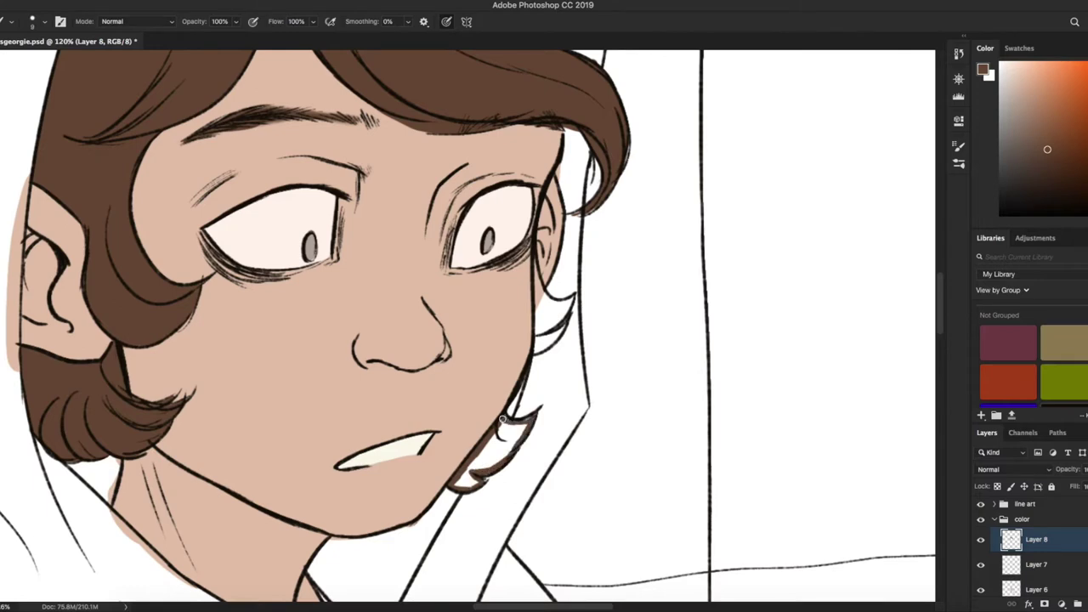
{"action": "scroll", "coordinate": [525, 306], "scroll_direction": "up", "scroll_amount": 1}
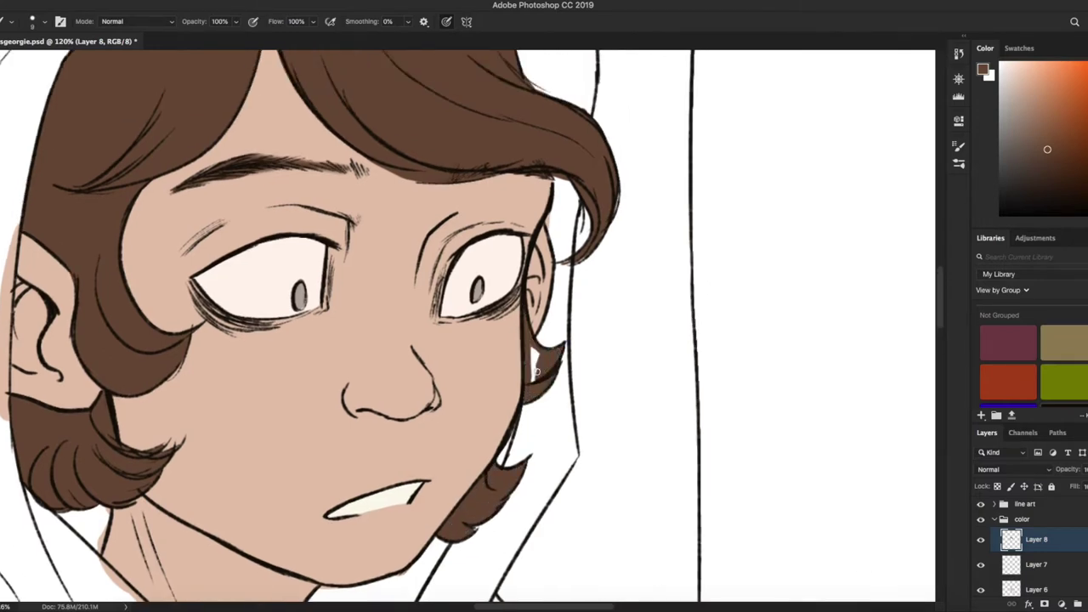
{"action": "scroll", "coordinate": [535, 364], "scroll_direction": "down", "scroll_amount": 3}
- Paint a mustard yellow edge along the hood's opening beside the near ear and down to the collar on Layer 9
{"action": "key", "text": "z"}
{"action": "scroll", "coordinate": [527, 328], "scroll_direction": "down", "scroll_amount": 5}
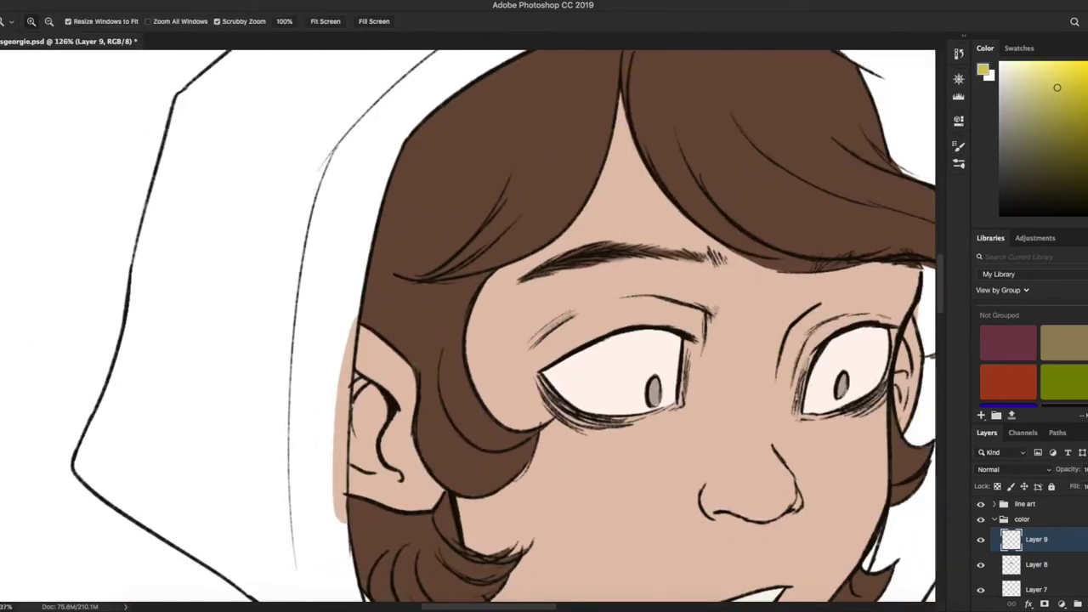
{"action": "key", "text": "b"}
{"action": "mouse_move", "coordinate": [382, 155]}
{"action": "left_mouse_down"}
{"action": "mouse_move", "coordinate": [364, 389]}
{"action": "mouse_move", "coordinate": [314, 374]}
{"action": "mouse_move", "coordinate": [551, 541]}
{"action": "left_mouse_up"}
{"action": "scroll", "coordinate": [364, 389], "scroll_direction": "down", "scroll_amount": 5}
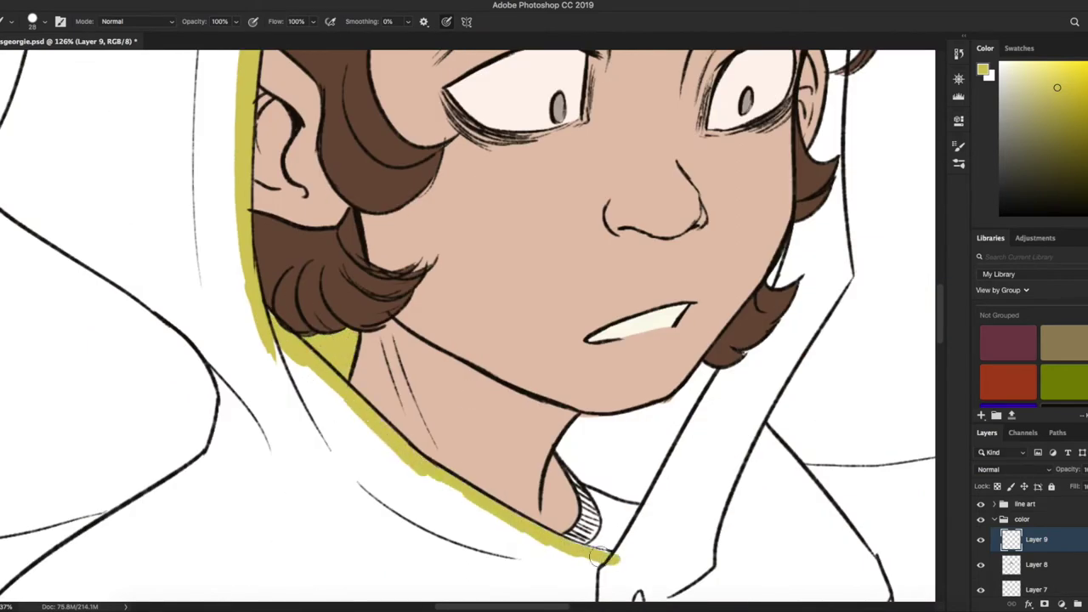
- Paint the yellow hood edge along the chin, the far hair locks and the far ear
{"action": "left_click_drag", "start_coordinate": [650, 496], "coordinate": [643, 412]}
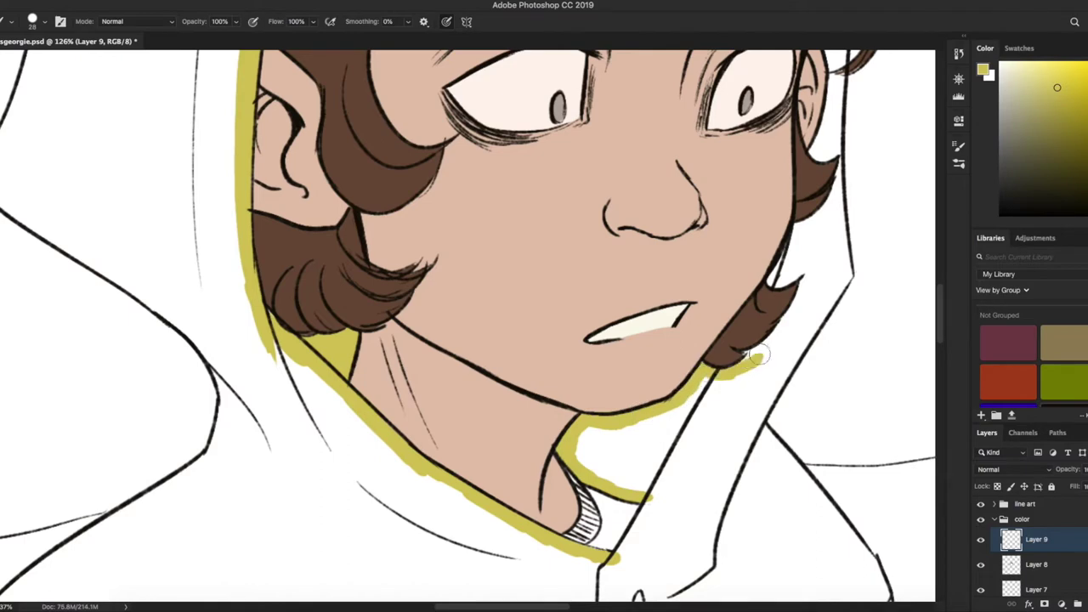
{"action": "left_click_drag", "start_coordinate": [778, 285], "coordinate": [812, 271]}
{"action": "scroll", "coordinate": [772, 294], "scroll_direction": "up", "scroll_amount": 3}
{"action": "scroll", "coordinate": [772, 295], "scroll_direction": "right", "scroll_amount": 2}
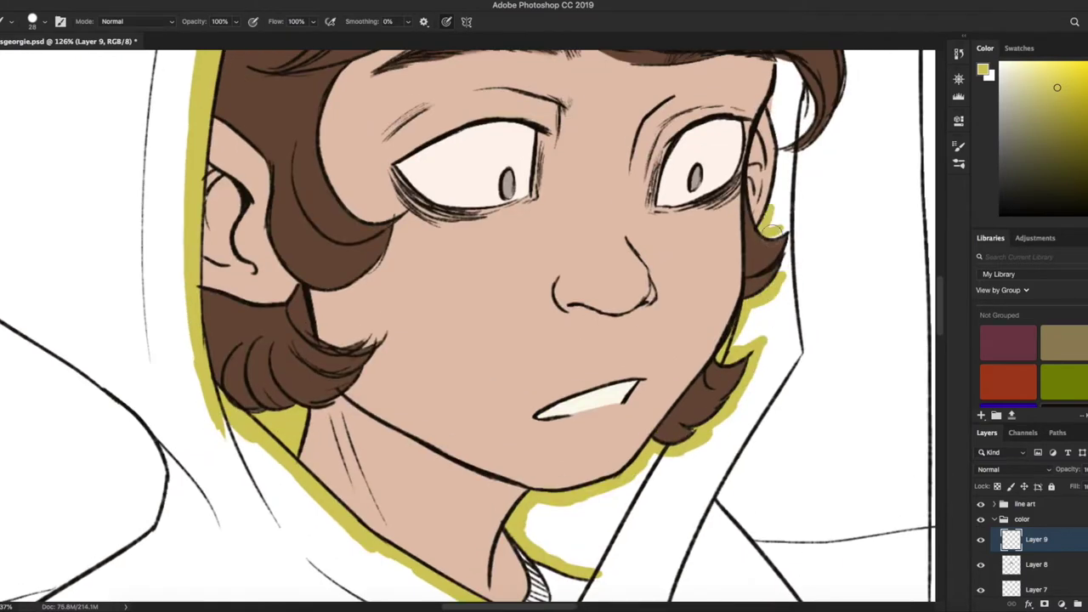
{"action": "scroll", "coordinate": [785, 162], "scroll_direction": "up", "scroll_amount": 4}
{"action": "scroll", "coordinate": [785, 162], "scroll_direction": "right", "scroll_amount": 2}
{"action": "left_click_drag", "start_coordinate": [704, 242], "coordinate": [699, 291]}
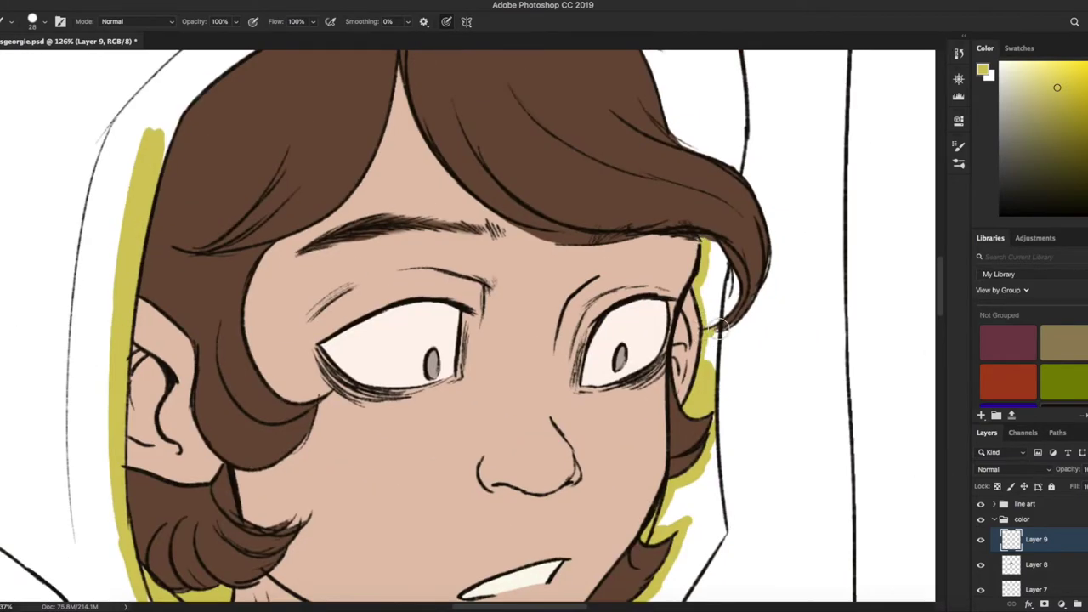
{"action": "scroll", "coordinate": [713, 262], "scroll_direction": "down", "scroll_amount": 3}
{"action": "scroll", "coordinate": [713, 262], "scroll_direction": "left", "scroll_amount": 1}
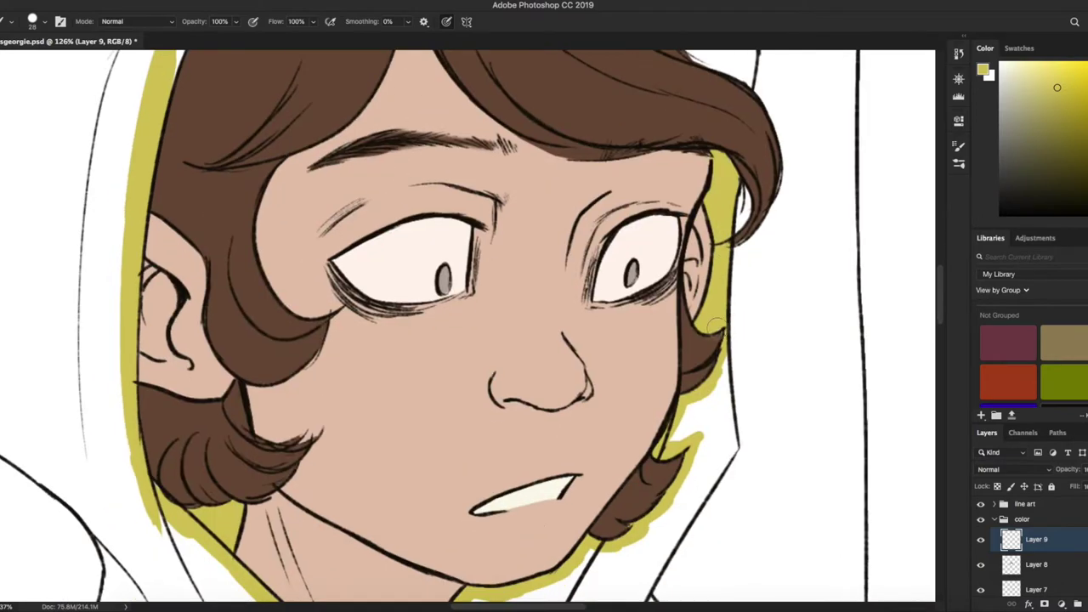
{"action": "scroll", "coordinate": [730, 455], "scroll_direction": "down", "scroll_amount": 7}
- Continue the yellow along the hood's inner edge above the top of the hair
{"action": "scroll", "coordinate": [729, 455], "scroll_direction": "up", "scroll_amount": 18}
{"action": "scroll", "coordinate": [730, 455], "scroll_direction": "left", "scroll_amount": 5}
{"action": "left_click_drag", "start_coordinate": [374, 366], "coordinate": [554, 248]}
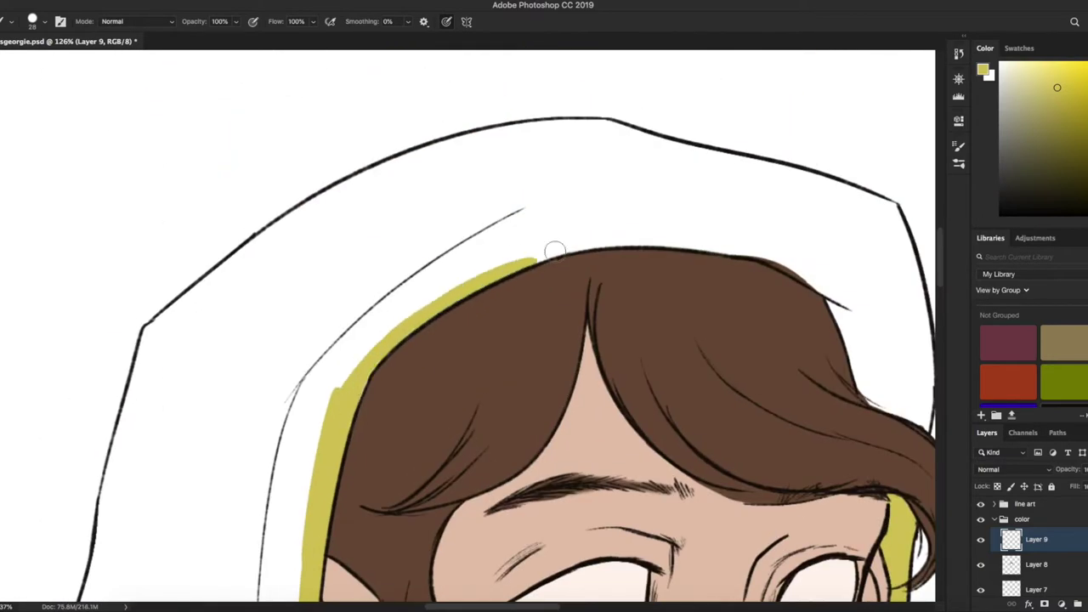
{"action": "scroll", "coordinate": [553, 248], "scroll_direction": "up", "scroll_amount": 1}
{"action": "mouse_move", "coordinate": [378, 267]}
{"action": "left_mouse_down"}
{"action": "mouse_move", "coordinate": [476, 284]}
{"action": "mouse_move", "coordinate": [523, 361]}
{"action": "left_mouse_up"}
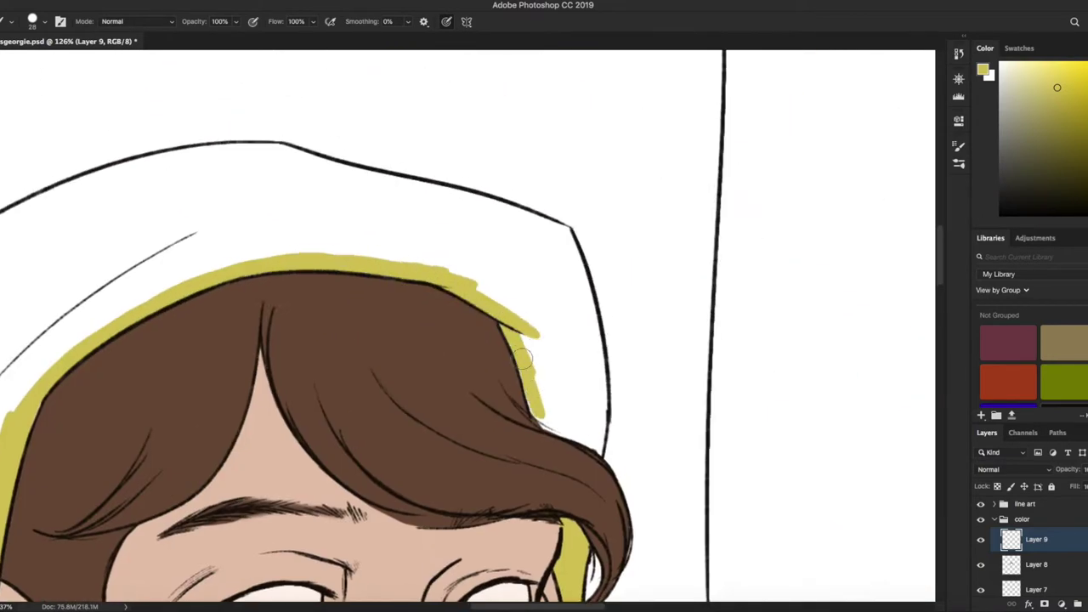
- Paint yellow along the inside of the hood's outer outline, from its far side around to the back
{"action": "left_click_drag", "start_coordinate": [568, 231], "coordinate": [599, 438]}
{"action": "scroll", "coordinate": [599, 438], "scroll_direction": "up", "scroll_amount": 2}
{"action": "scroll", "coordinate": [656, 272], "scroll_direction": "left", "scroll_amount": 5}
{"action": "mouse_move", "coordinate": [516, 213]}
{"action": "left_mouse_down"}
{"action": "mouse_move", "coordinate": [357, 263]}
{"action": "mouse_move", "coordinate": [189, 387]}
{"action": "mouse_move", "coordinate": [128, 506]}
{"action": "left_mouse_up"}
{"action": "key", "text": "ctrl+z"}
{"action": "left_click_drag", "start_coordinate": [162, 393], "coordinate": [115, 549]}
{"action": "mouse_move", "coordinate": [502, 212]}
{"action": "left_mouse_down"}
{"action": "mouse_move", "coordinate": [627, 213]}
{"action": "mouse_move", "coordinate": [760, 241]}
{"action": "left_mouse_up"}
{"action": "left_click_drag", "start_coordinate": [538, 420], "coordinate": [623, 164]}
{"action": "mouse_move", "coordinate": [306, 250]}
{"action": "left_mouse_down"}
{"action": "mouse_move", "coordinate": [285, 398]}
{"action": "mouse_move", "coordinate": [247, 480]}
{"action": "left_mouse_up"}
{"action": "left_click_drag", "start_coordinate": [425, 425], "coordinate": [284, 274]}
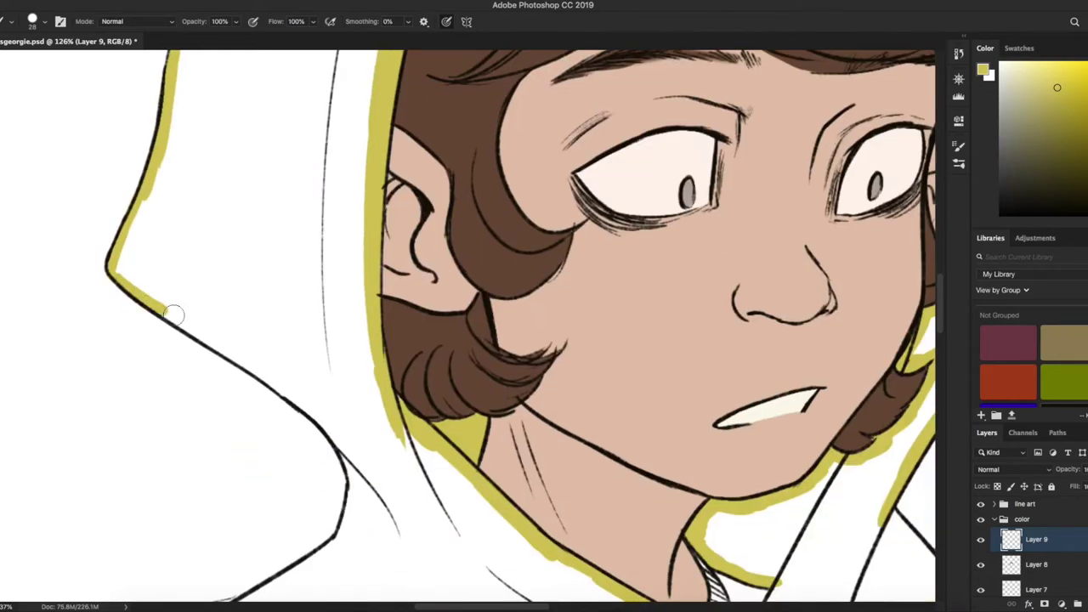
- Extend the yellow edge down the back of the hood and the sleeve, following the sleeve's torn hem
{"action": "mouse_move", "coordinate": [145, 294]}
{"action": "left_mouse_down"}
{"action": "mouse_move", "coordinate": [361, 467]}
{"action": "mouse_move", "coordinate": [521, 266]}
{"action": "mouse_move", "coordinate": [315, 438]}
{"action": "left_mouse_up"}
{"action": "mouse_move", "coordinate": [323, 476]}
{"action": "left_mouse_down"}
{"action": "mouse_move", "coordinate": [336, 247]}
{"action": "mouse_move", "coordinate": [328, 443]}
{"action": "left_mouse_up"}
{"action": "mouse_move", "coordinate": [357, 450]}
{"action": "left_mouse_down"}
{"action": "mouse_move", "coordinate": [332, 281]}
{"action": "mouse_move", "coordinate": [349, 350]}
{"action": "mouse_move", "coordinate": [405, 353]}
{"action": "left_mouse_up"}
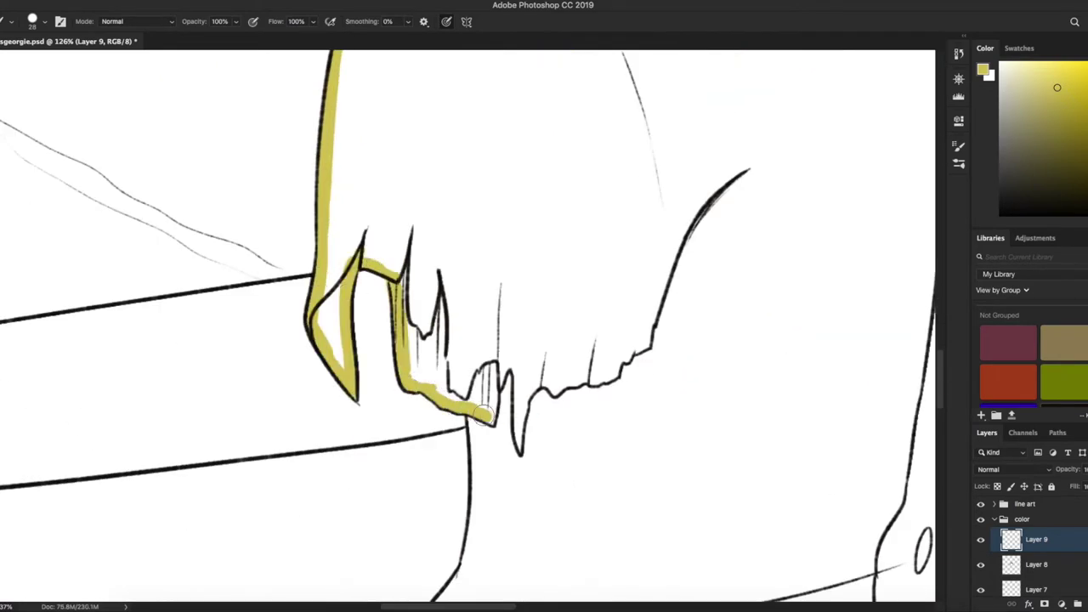
{"action": "left_click_drag", "start_coordinate": [518, 435], "coordinate": [515, 217]}
{"action": "mouse_move", "coordinate": [514, 221]}
{"action": "left_mouse_down"}
{"action": "mouse_move", "coordinate": [499, 340]}
{"action": "mouse_move", "coordinate": [450, 413]}
{"action": "mouse_move", "coordinate": [457, 450]}
{"action": "left_mouse_up"}
{"action": "mouse_move", "coordinate": [456, 450]}
{"action": "left_mouse_down"}
{"action": "mouse_move", "coordinate": [522, 365]}
{"action": "mouse_move", "coordinate": [544, 247]}
{"action": "left_mouse_up"}
{"action": "mouse_move", "coordinate": [544, 246]}
{"action": "left_mouse_down"}
{"action": "mouse_move", "coordinate": [264, 518]}
{"action": "mouse_move", "coordinate": [505, 511]}
{"action": "mouse_move", "coordinate": [769, 576]}
{"action": "left_mouse_up"}
- Continue the yellow edge along the lower outline of the coat toward the cuff around the fist
{"action": "left_click_drag", "start_coordinate": [777, 516], "coordinate": [460, 406]}
{"action": "left_click_drag", "start_coordinate": [454, 467], "coordinate": [593, 482]}
{"action": "mouse_move", "coordinate": [703, 403]}
{"action": "left_mouse_down"}
{"action": "mouse_move", "coordinate": [785, 396]}
{"action": "mouse_move", "coordinate": [697, 440]}
{"action": "mouse_move", "coordinate": [779, 367]}
{"action": "left_mouse_up"}
{"action": "mouse_move", "coordinate": [779, 367]}
{"action": "left_mouse_down"}
{"action": "mouse_move", "coordinate": [698, 439]}
{"action": "mouse_move", "coordinate": [717, 438]}
{"action": "mouse_move", "coordinate": [872, 230]}
{"action": "left_mouse_up"}
{"action": "mouse_move", "coordinate": [872, 230]}
{"action": "left_mouse_down"}
{"action": "mouse_move", "coordinate": [684, 349]}
{"action": "mouse_move", "coordinate": [795, 255]}
{"action": "left_mouse_up"}
{"action": "mouse_move", "coordinate": [842, 207]}
{"action": "left_mouse_down"}
{"action": "mouse_move", "coordinate": [811, 223]}
{"action": "mouse_move", "coordinate": [530, 138]}
{"action": "mouse_move", "coordinate": [581, 198]}
{"action": "left_mouse_up"}
- Paint the yellow edge around the cuff's opening where it meets the hand and wrist
{"action": "left_click_drag", "start_coordinate": [422, 351], "coordinate": [457, 305]}
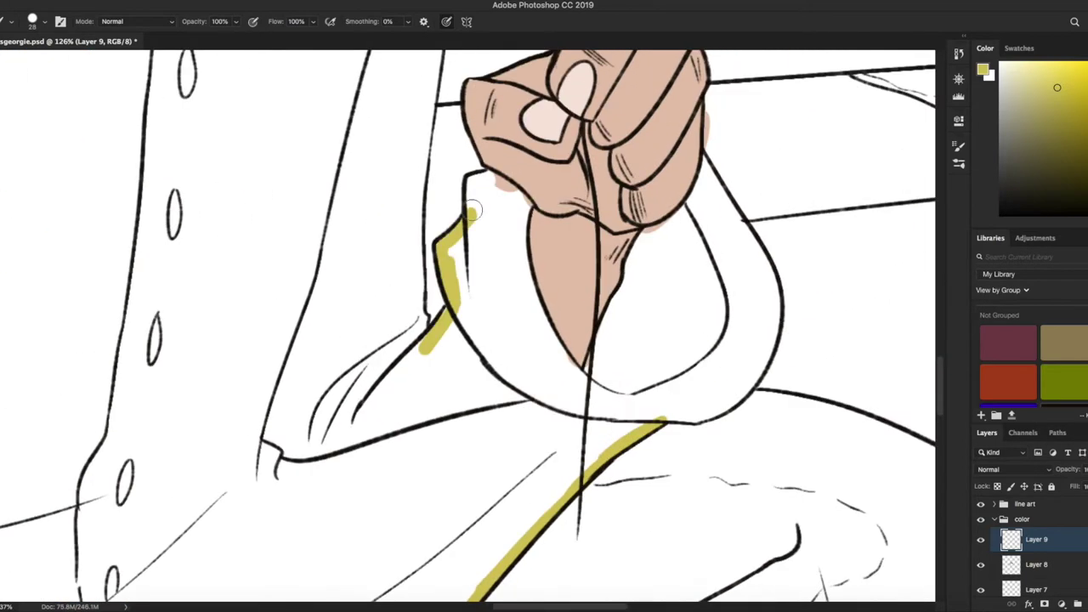
{"action": "mouse_move", "coordinate": [508, 187]}
{"action": "left_mouse_down"}
{"action": "mouse_move", "coordinate": [568, 357]}
{"action": "mouse_move", "coordinate": [716, 148]}
{"action": "left_mouse_up"}
{"action": "left_click_drag", "start_coordinate": [716, 149], "coordinate": [599, 285]}
- Clean up the peach spill outside the fist's outline on Layer 6 and return to Layer 9
{"action": "scroll", "coordinate": [1045, 576], "scroll_direction": "down", "scroll_amount": 2}
{"action": "left_click", "coordinate": [1041, 569]}
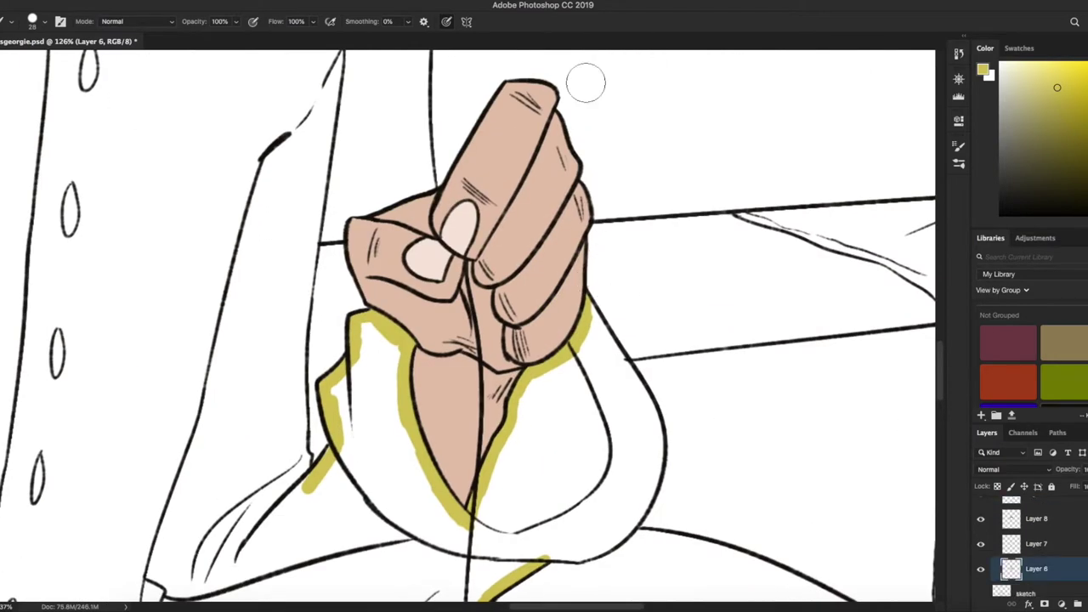
{"action": "scroll", "coordinate": [1042, 549], "scroll_direction": "up", "scroll_amount": 2}
{"action": "left_click", "coordinate": [1036, 508]}
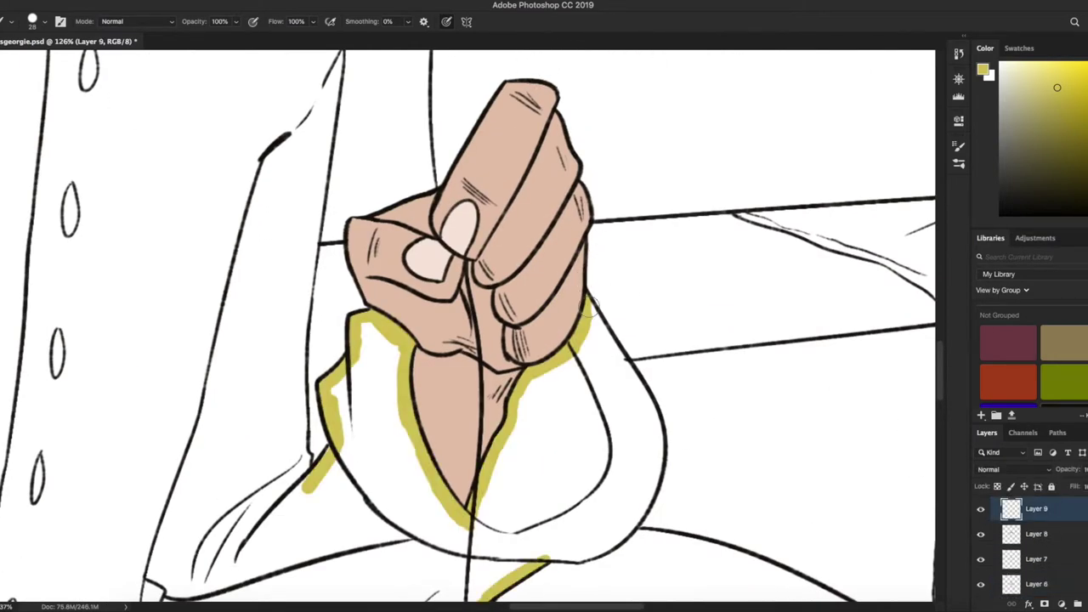
- Paint yellow along the outer outline of the cuff below the fist on Layer 9
{"action": "left_click_drag", "start_coordinate": [593, 308], "coordinate": [655, 502]}
{"action": "scroll", "coordinate": [646, 502], "scroll_direction": "down", "scroll_amount": 5}
{"action": "left_click_drag", "start_coordinate": [599, 269], "coordinate": [512, 299]}
{"action": "left_click_drag", "start_coordinate": [620, 214], "coordinate": [562, 289]}
- Paint the yellow edge along the sleeve's outer line beside the fist and along the shoulder up to the hood
{"action": "scroll", "coordinate": [561, 289], "scroll_direction": "up", "scroll_amount": 5}
{"action": "scroll", "coordinate": [374, 204], "scroll_direction": "up", "scroll_amount": 1}
{"action": "left_click_drag", "start_coordinate": [374, 119], "coordinate": [336, 438]}
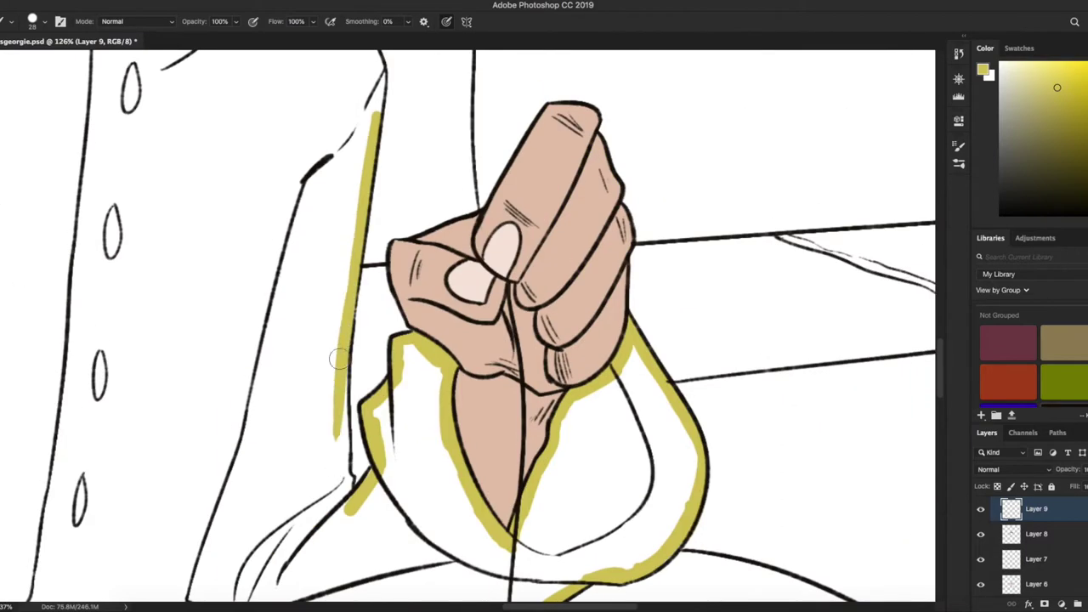
{"action": "scroll", "coordinate": [357, 340], "scroll_direction": "up", "scroll_amount": 4}
{"action": "left_click_drag", "start_coordinate": [347, 223], "coordinate": [408, 300]}
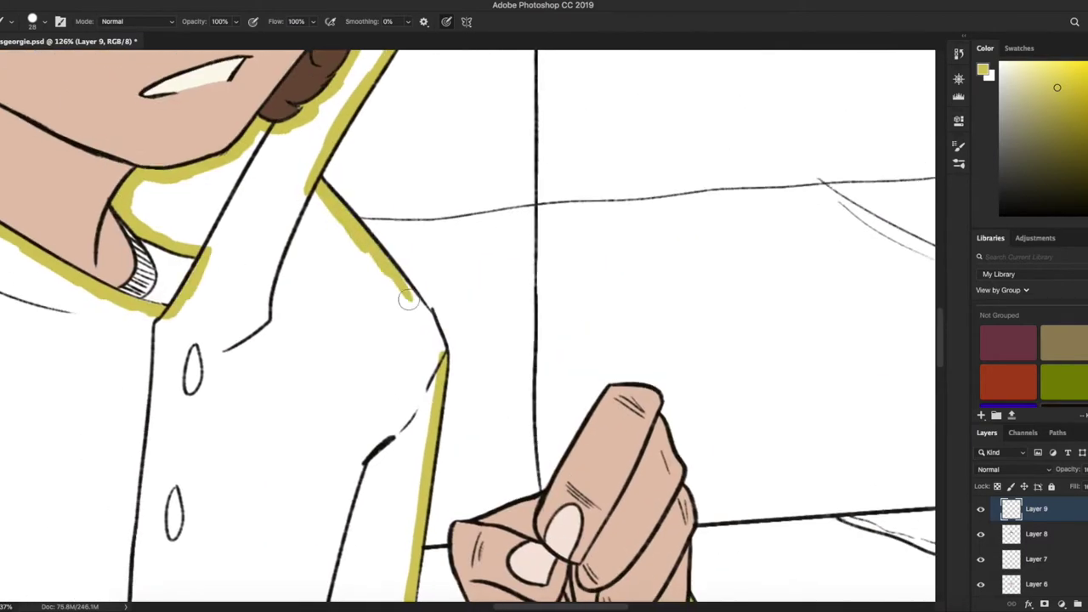
- Select the coat's interior inside the painted edge, fill it with yellow and deselect
{"action": "key", "text": "ctrl+0"}
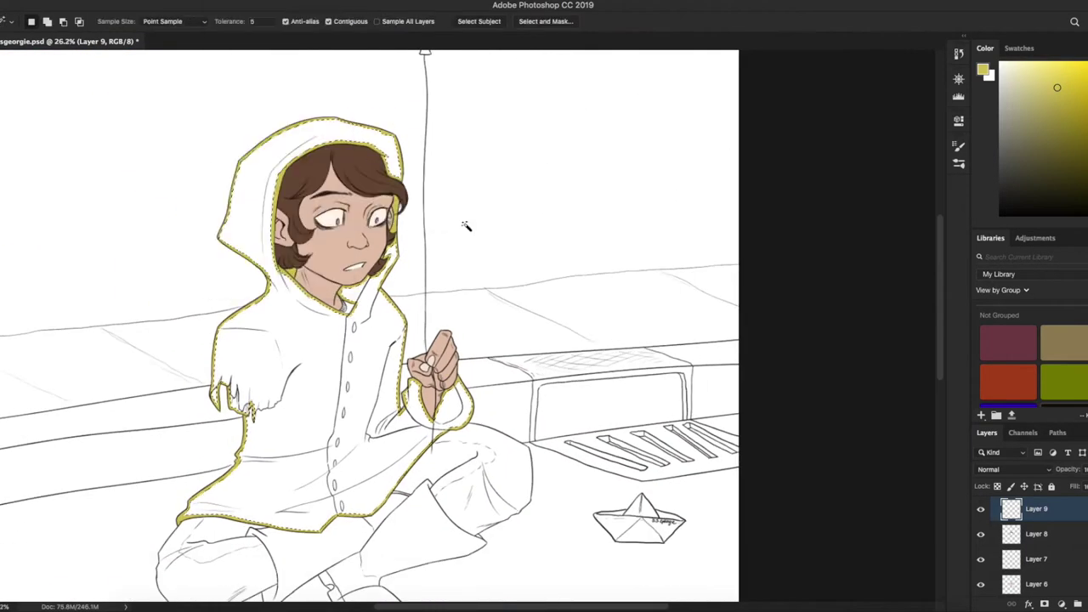
{"action": "key", "text": "g"}
{"action": "left_click", "coordinate": [340, 258]}
{"action": "key", "text": "ctrl+d"}
- Add a new layer below the coat layer and paint the shirt collar at the neck near-black
{"action": "key", "text": "z"}
{"action": "left_click_drag", "start_coordinate": [342, 341], "coordinate": [663, 311]}
{"action": "key", "text": "ctrl+shift+alt+n"}
{"action": "key", "text": "b"}
{"action": "left_click_drag", "start_coordinate": [344, 293], "coordinate": [391, 314]}
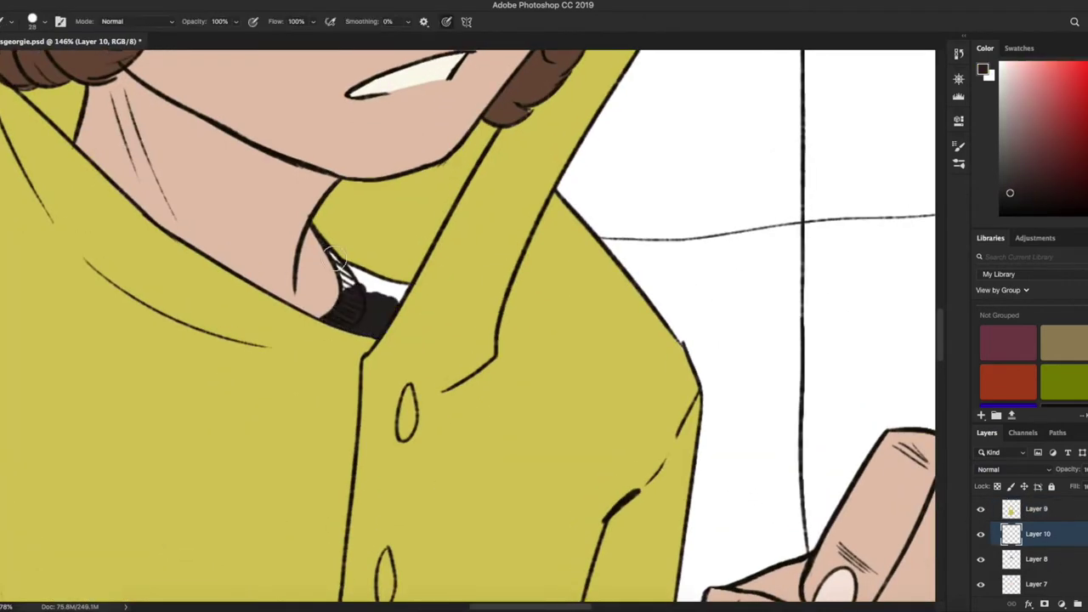
- Paint a dark brown-gray edge along the cuff of the boot on the character's front leg
{"action": "scroll", "coordinate": [425, 253], "scroll_direction": "down", "scroll_amount": 5}
{"action": "scroll", "coordinate": [587, 360], "scroll_direction": "down", "scroll_amount": 2}
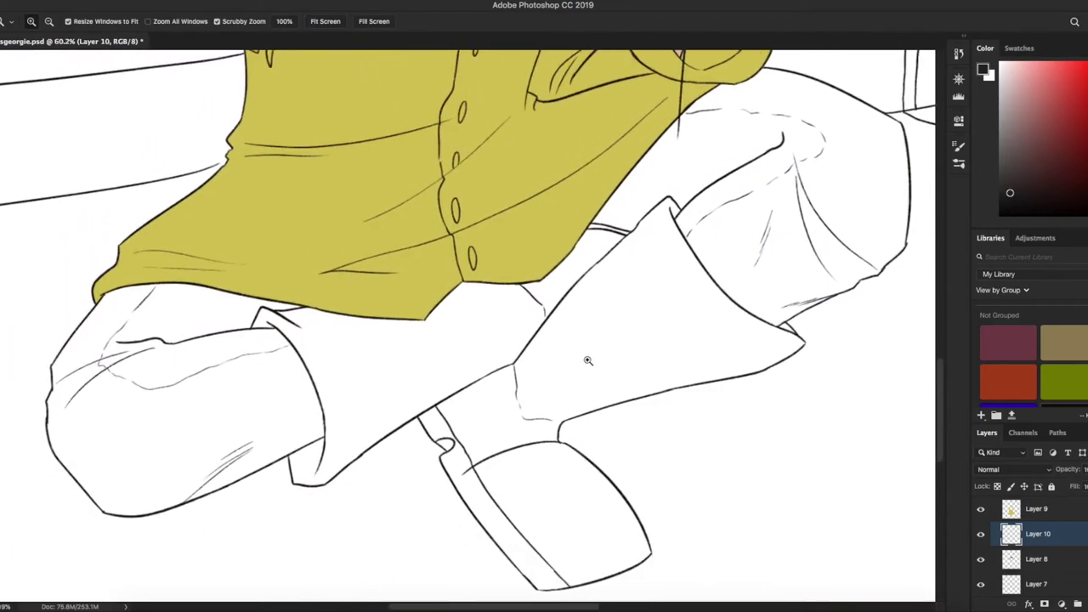
{"action": "scroll", "coordinate": [440, 351], "scroll_direction": "up", "scroll_amount": 5}
{"action": "left_click_drag", "start_coordinate": [144, 313], "coordinate": [240, 467]}
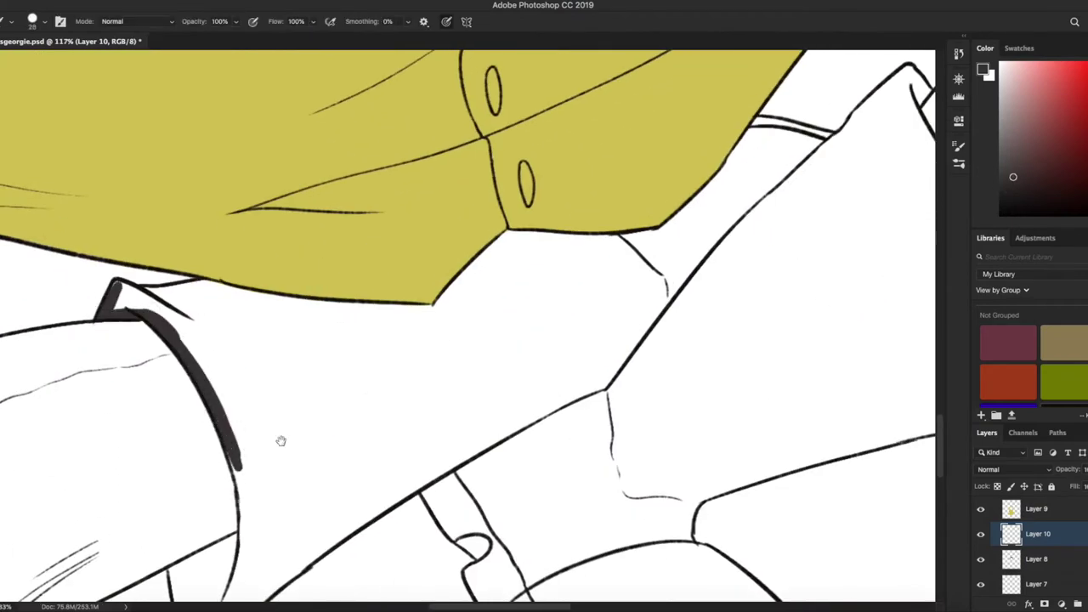
{"action": "scroll", "coordinate": [281, 440], "scroll_direction": "down", "scroll_amount": 4}
{"action": "left_click_drag", "start_coordinate": [196, 391], "coordinate": [207, 441]}
{"action": "left_click_drag", "start_coordinate": [240, 374], "coordinate": [263, 285]}
- Continue the dark edge beneath the coat hem and around the upper cuff of the second boot
{"action": "scroll", "coordinate": [318, 354], "scroll_direction": "up", "scroll_amount": 3}
{"action": "mouse_move", "coordinate": [223, 223]}
{"action": "left_mouse_down"}
{"action": "mouse_move", "coordinate": [587, 166]}
{"action": "mouse_move", "coordinate": [572, 198]}
{"action": "mouse_move", "coordinate": [748, 158]}
{"action": "left_mouse_up"}
{"action": "scroll", "coordinate": [595, 255], "scroll_direction": "up", "scroll_amount": 3}
{"action": "scroll", "coordinate": [553, 281], "scroll_direction": "left", "scroll_amount": 2}
{"action": "left_click_drag", "start_coordinate": [477, 277], "coordinate": [553, 290]}
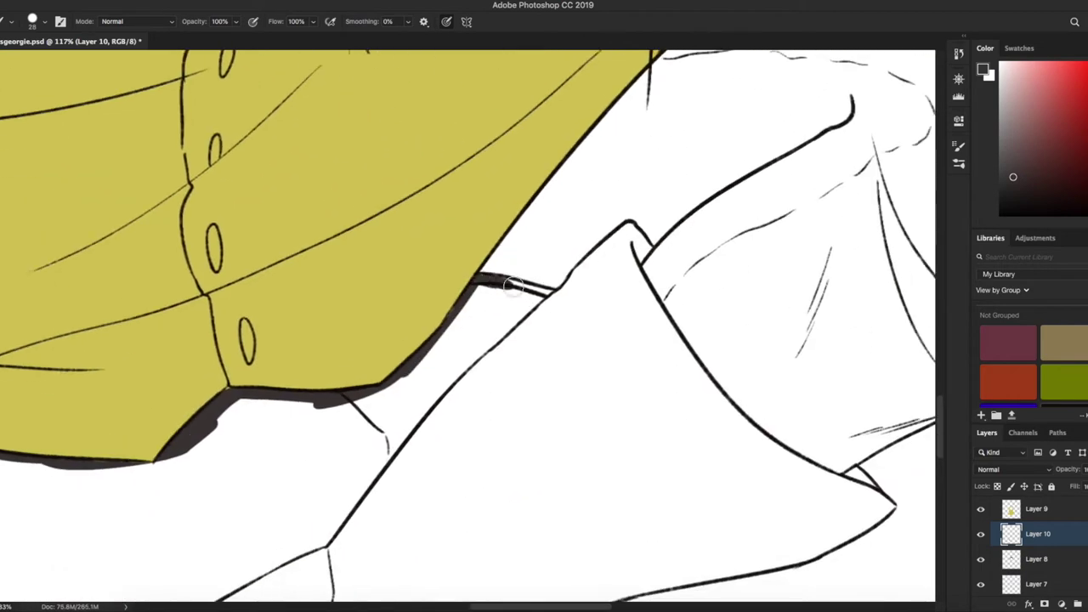
{"action": "scroll", "coordinate": [638, 233], "scroll_direction": "down", "scroll_amount": 3}
{"action": "scroll", "coordinate": [637, 232], "scroll_direction": "right", "scroll_amount": 3}
{"action": "left_click_drag", "start_coordinate": [444, 162], "coordinate": [542, 284]}
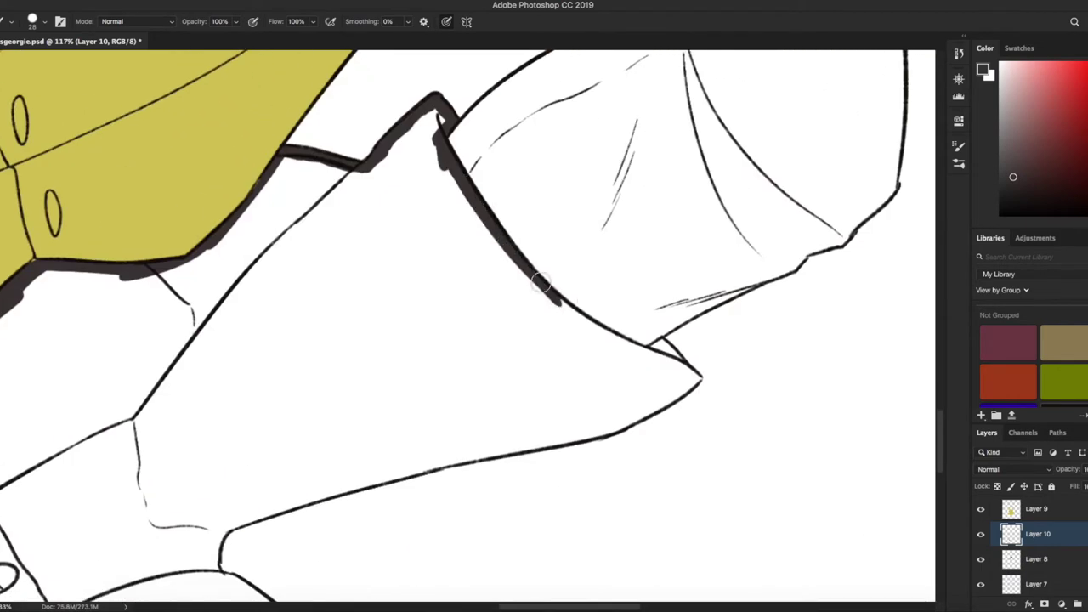
- Paint the dark edge along the line where the boots cross and down the small heel notch
{"action": "scroll", "coordinate": [625, 330], "scroll_direction": "down", "scroll_amount": 3}
{"action": "scroll", "coordinate": [624, 330], "scroll_direction": "left", "scroll_amount": 3}
{"action": "mouse_move", "coordinate": [103, 272]}
{"action": "left_mouse_down"}
{"action": "mouse_move", "coordinate": [127, 319]}
{"action": "mouse_move", "coordinate": [170, 335]}
{"action": "left_mouse_up"}
{"action": "left_click_drag", "start_coordinate": [136, 276], "coordinate": [311, 156]}
{"action": "scroll", "coordinate": [311, 156], "scroll_direction": "up", "scroll_amount": 2}
{"action": "scroll", "coordinate": [311, 156], "scroll_direction": "left", "scroll_amount": 1}
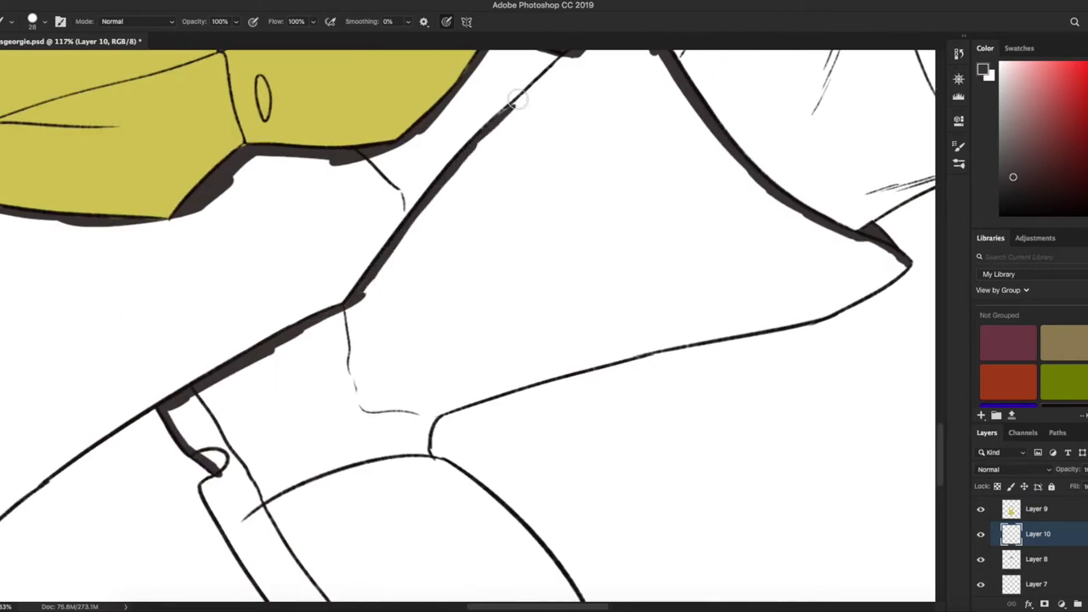
- Paint the dark edge along the first boot's lower outline and around the bottom corner of its cuff
{"action": "scroll", "coordinate": [514, 100], "scroll_direction": "up", "scroll_amount": 2}
{"action": "scroll", "coordinate": [595, 212], "scroll_direction": "down", "scroll_amount": 4}
{"action": "scroll", "coordinate": [632, 260], "scroll_direction": "down", "scroll_amount": 2}
{"action": "scroll", "coordinate": [631, 260], "scroll_direction": "left", "scroll_amount": 2}
{"action": "scroll", "coordinate": [357, 174], "scroll_direction": "down", "scroll_amount": 3}
{"action": "scroll", "coordinate": [357, 175], "scroll_direction": "right", "scroll_amount": 3}
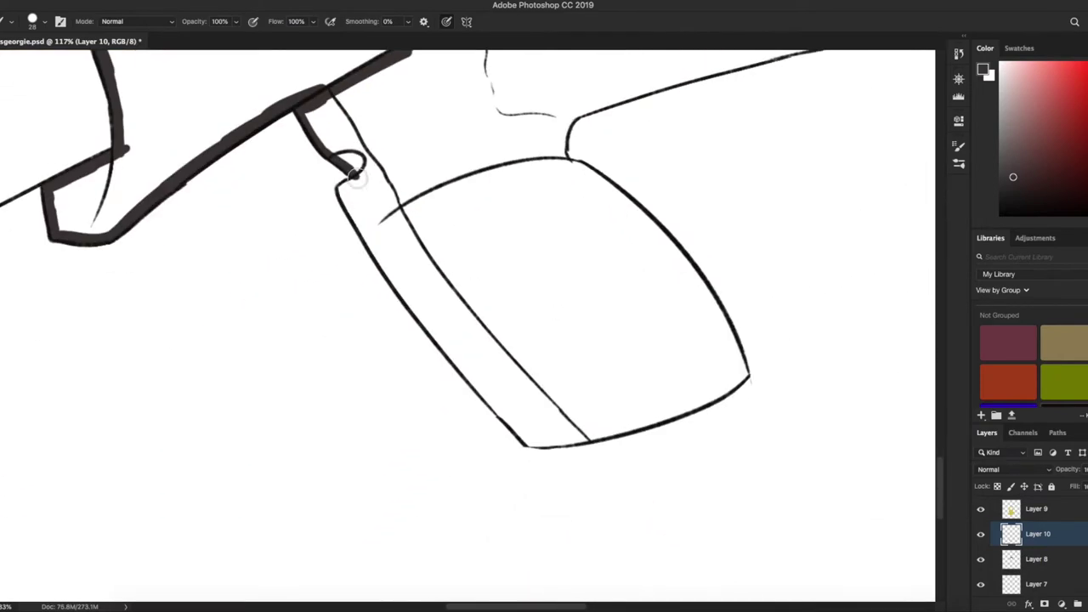
- Paint the dark edge around the second boot's sole and toe and along the underside of its shaft
{"action": "left_click_drag", "start_coordinate": [355, 174], "coordinate": [399, 284]}
{"action": "left_click_drag", "start_coordinate": [470, 372], "coordinate": [427, 320]}
{"action": "left_click_drag", "start_coordinate": [526, 438], "coordinate": [696, 402]}
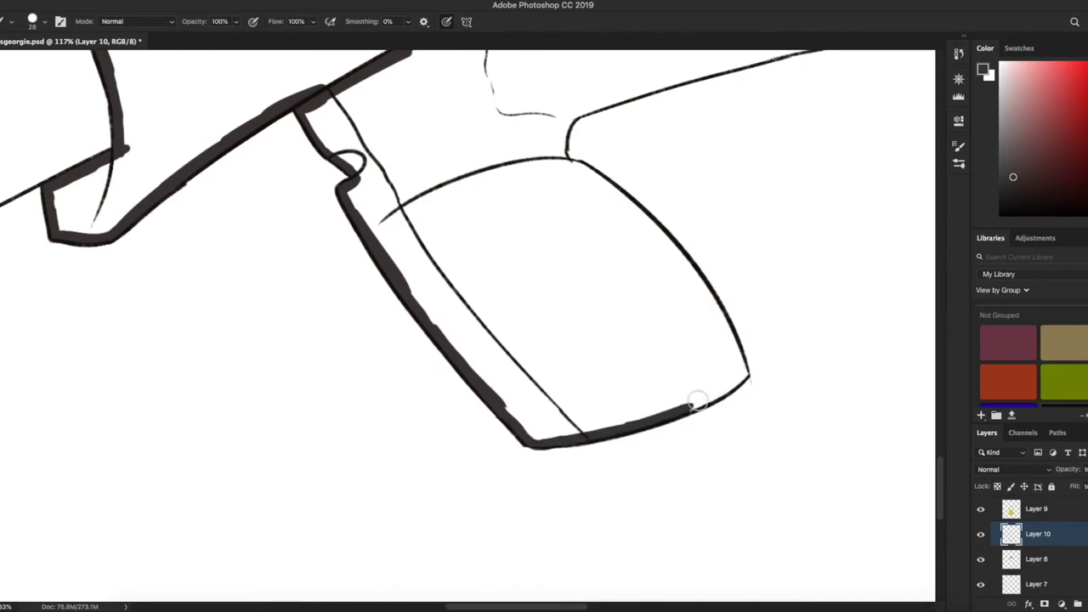
{"action": "mouse_move", "coordinate": [633, 210]}
{"action": "left_mouse_down"}
{"action": "mouse_move", "coordinate": [712, 304]}
{"action": "mouse_move", "coordinate": [748, 374]}
{"action": "left_mouse_up"}
{"action": "scroll", "coordinate": [596, 331], "scroll_direction": "up", "scroll_amount": 3}
{"action": "left_click_drag", "start_coordinate": [485, 393], "coordinate": [715, 307]}
{"action": "scroll", "coordinate": [793, 291], "scroll_direction": "up", "scroll_amount": 2}
- Select the boots' interior areas, fill them with dark brown-gray and deselect
{"action": "scroll", "coordinate": [768, 334], "scroll_direction": "down", "scroll_amount": 5}
{"action": "key", "text": "w"}
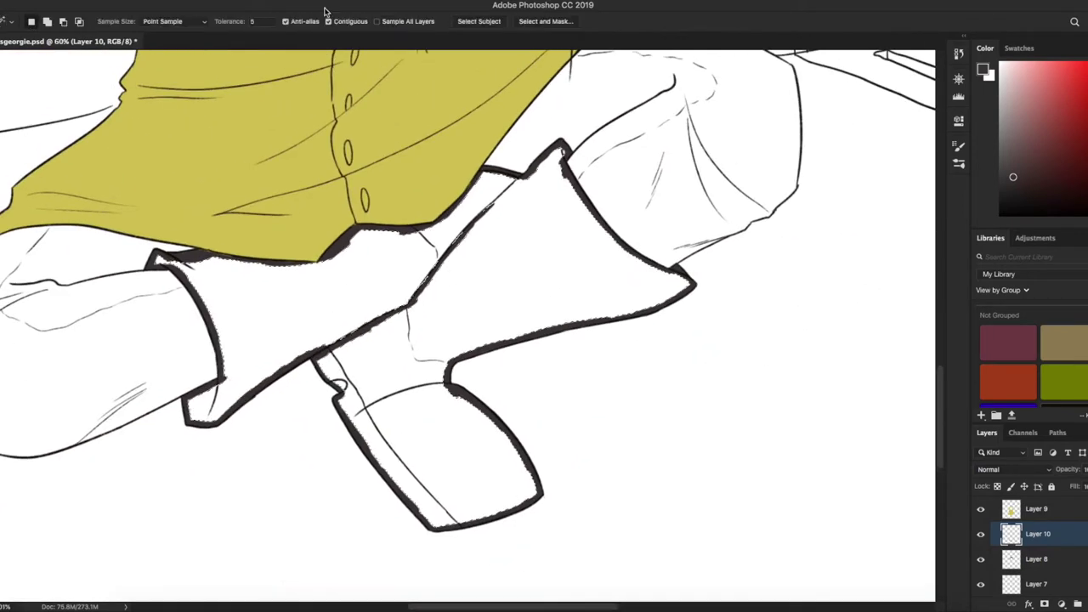
{"action": "left_click", "coordinate": [425, 281]}
{"action": "key", "text": "alt+BackSpace"}
{"action": "key", "text": "ctrl+d"}
- Add a new layer below the boots layer and paint denim blue on the front thigh under the coat hem
{"action": "key", "text": "z"}
{"action": "key", "text": "ctrl+minus"}
{"action": "key", "text": "ctrl+shift+alt+n"}
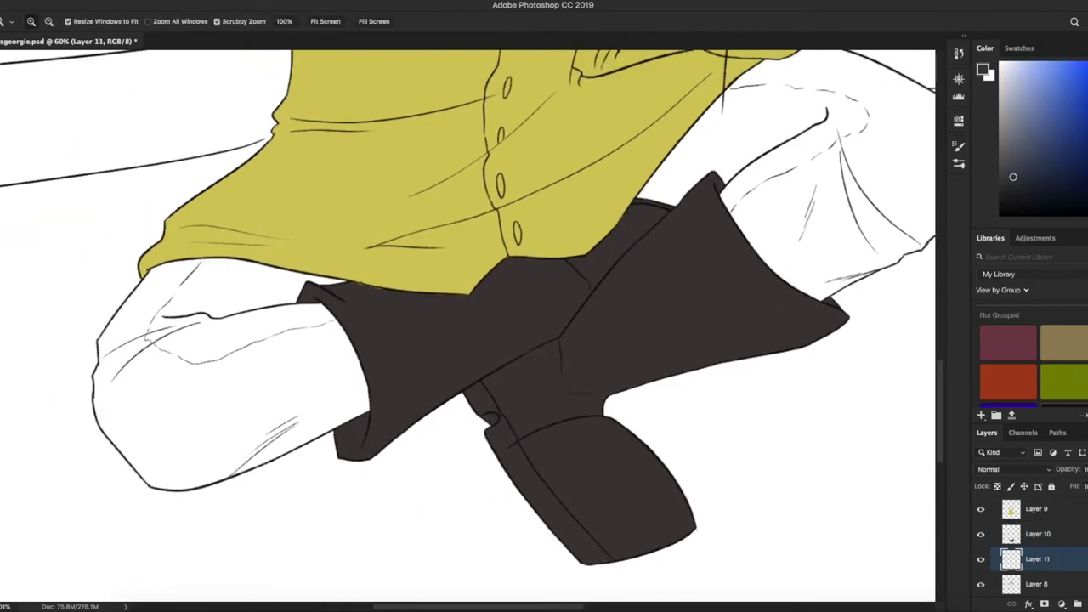
{"action": "left_click", "coordinate": [261, 288]}
{"action": "key", "text": "b"}
{"action": "left_click_drag", "start_coordinate": [233, 251], "coordinate": [100, 274]}
- Paint the blue edge down the outside of the front knee and along the coat hem to the boot cuff
{"action": "scroll", "coordinate": [218, 272], "scroll_direction": "up", "scroll_amount": 5}
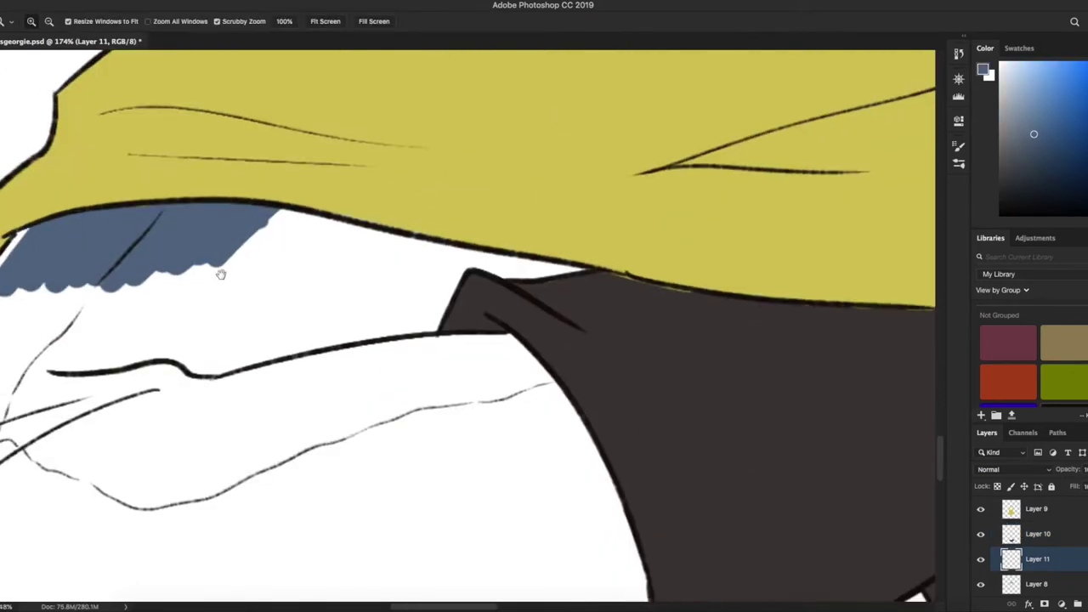
{"action": "mouse_move", "coordinate": [234, 124]}
{"action": "left_mouse_down"}
{"action": "mouse_move", "coordinate": [81, 297]}
{"action": "mouse_move", "coordinate": [40, 433]}
{"action": "mouse_move", "coordinate": [26, 544]}
{"action": "left_mouse_up"}
{"action": "left_click_drag", "start_coordinate": [451, 119], "coordinate": [777, 177]}
{"action": "scroll", "coordinate": [748, 170], "scroll_direction": "down", "scroll_amount": 1}
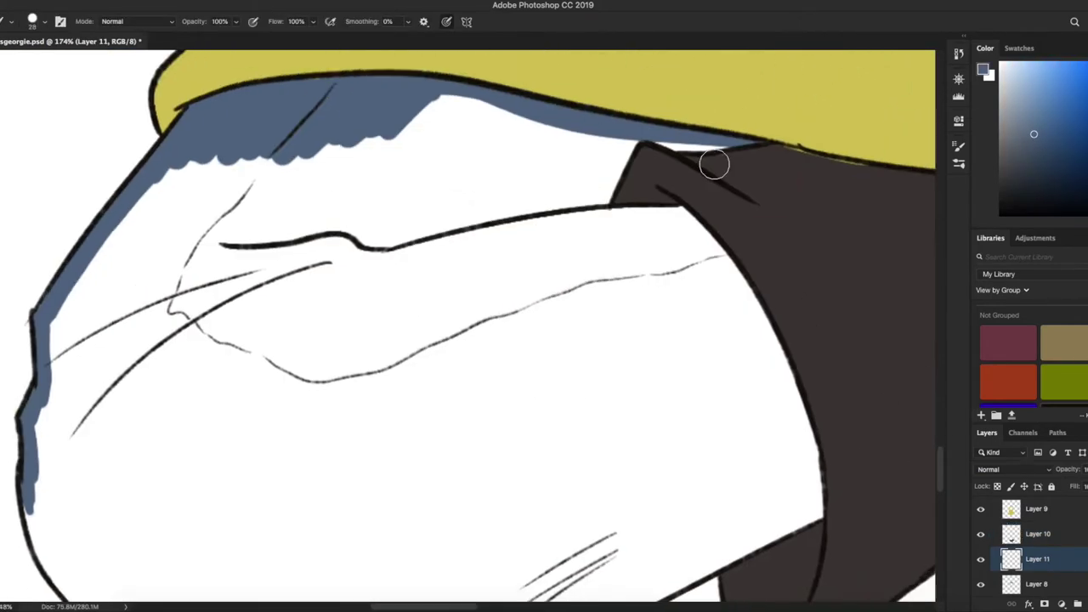
{"action": "left_click_drag", "start_coordinate": [731, 148], "coordinate": [595, 221]}
- Paint the blue edge along the boot cuff and the underside of the front leg to close the outline
{"action": "scroll", "coordinate": [646, 255], "scroll_direction": "down", "scroll_amount": 4}
{"action": "scroll", "coordinate": [646, 255], "scroll_direction": "right", "scroll_amount": 3}
{"action": "left_click_drag", "start_coordinate": [579, 85], "coordinate": [714, 391]}
{"action": "left_click_drag", "start_coordinate": [545, 463], "coordinate": [688, 410]}
{"action": "scroll", "coordinate": [689, 410], "scroll_direction": "down", "scroll_amount": 2}
{"action": "mouse_move", "coordinate": [157, 294]}
{"action": "left_mouse_down"}
{"action": "mouse_move", "coordinate": [106, 374]}
{"action": "mouse_move", "coordinate": [255, 527]}
{"action": "mouse_move", "coordinate": [539, 462]}
{"action": "mouse_move", "coordinate": [680, 406]}
{"action": "left_mouse_up"}
- Select the interior of the front trouser leg and fill it with the denim blue
{"action": "key", "text": "z"}
{"action": "left_click_drag", "start_coordinate": [102, 186], "coordinate": [17, 186]}
{"action": "left_click", "coordinate": [410, 177]}
{"action": "key", "text": "Return"}
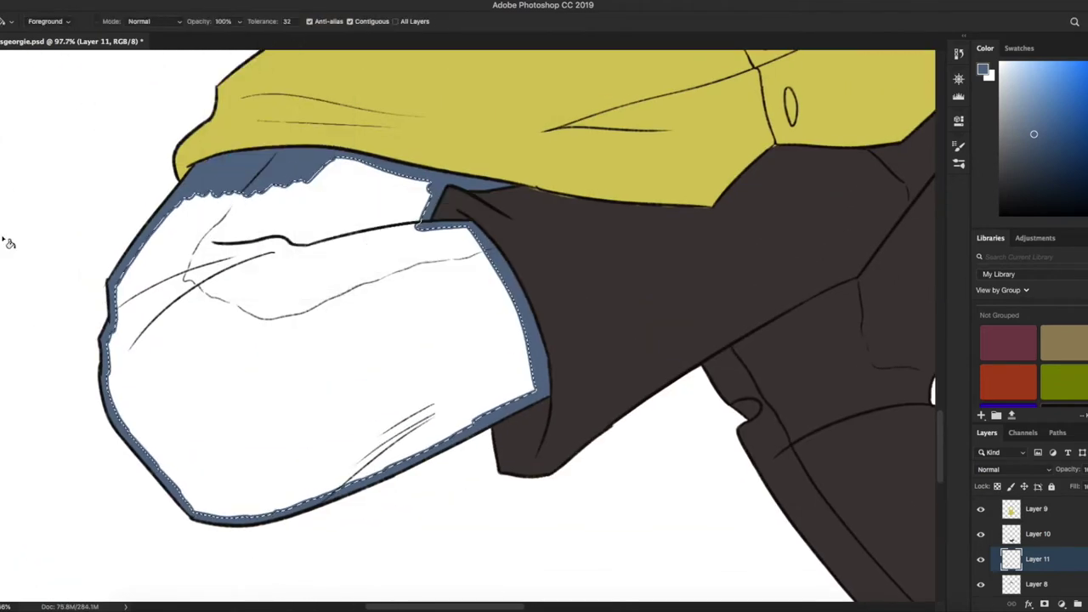
{"action": "key", "text": "alt+BackSpace"}
- Paint the blue edge of the other trouser leg along the coat hem, the boot cuff and the leg's underside
{"action": "key", "text": "b"}
{"action": "scroll", "coordinate": [700, 250], "scroll_direction": "up", "scroll_amount": 2}
{"action": "mouse_move", "coordinate": [8, 357]}
{"action": "left_mouse_down"}
{"action": "mouse_move", "coordinate": [261, 85]}
{"action": "mouse_move", "coordinate": [340, 51]}
{"action": "left_mouse_up"}
{"action": "scroll", "coordinate": [352, 121], "scroll_direction": "up", "scroll_amount": 2}
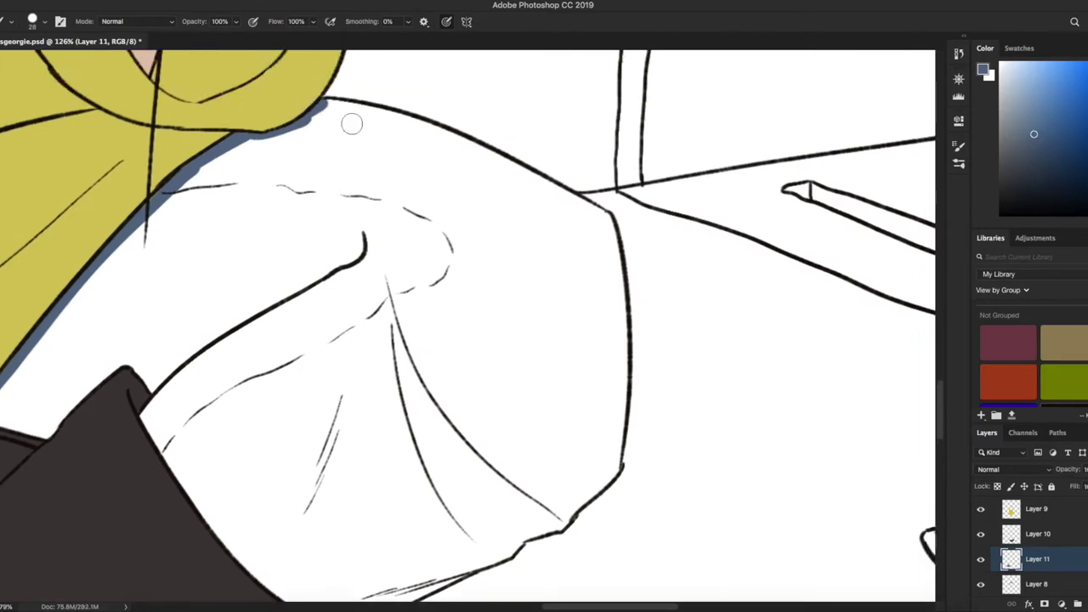
{"action": "scroll", "coordinate": [255, 255], "scroll_direction": "left", "scroll_amount": 3}
{"action": "scroll", "coordinate": [255, 255], "scroll_direction": "down", "scroll_amount": 2}
{"action": "mouse_move", "coordinate": [225, 299]}
{"action": "left_mouse_down"}
{"action": "mouse_move", "coordinate": [446, 568]}
{"action": "mouse_move", "coordinate": [604, 488]}
{"action": "left_mouse_up"}
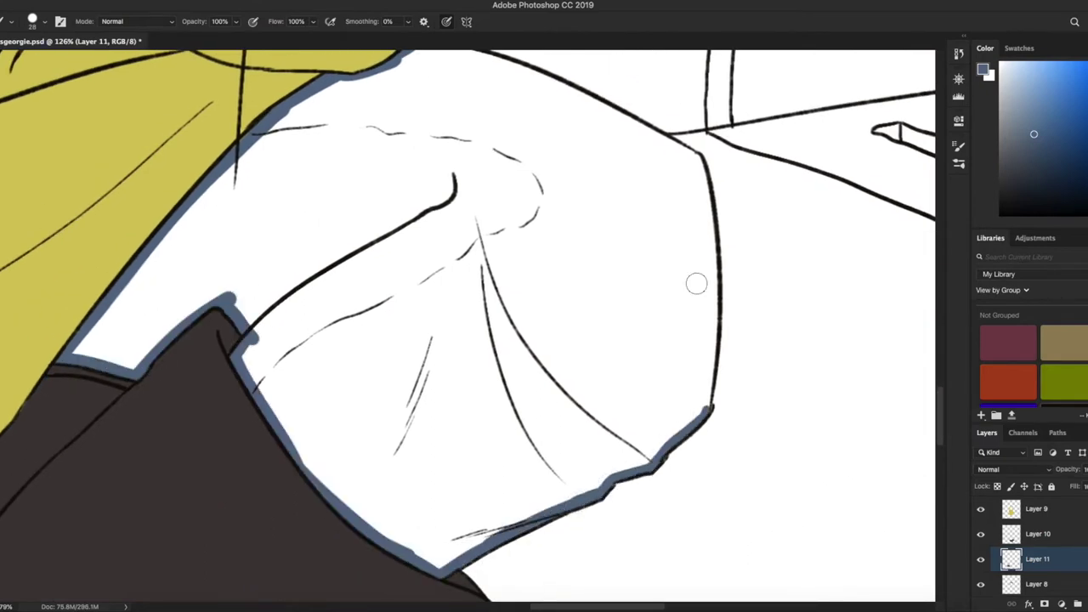
- Paint the blue edge up the outside of the second knee and across the top of the thigh
{"action": "left_click_drag", "start_coordinate": [712, 407], "coordinate": [699, 153]}
{"action": "scroll", "coordinate": [699, 153], "scroll_direction": "up", "scroll_amount": 2}
{"action": "scroll", "coordinate": [699, 153], "scroll_direction": "right", "scroll_amount": 3}
{"action": "left_click_drag", "start_coordinate": [272, 152], "coordinate": [548, 268]}
- Select the interior of the second trouser leg and fill it with the denim blue
{"action": "key", "text": "w"}
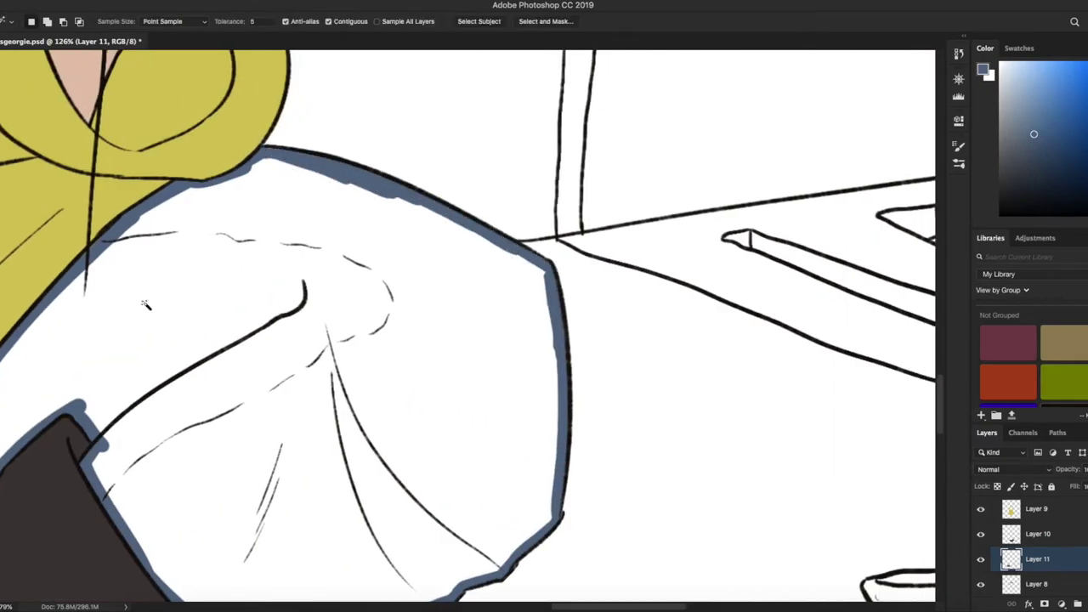
{"action": "left_click", "coordinate": [145, 306]}
{"action": "left_click", "coordinate": [462, 227]}
{"action": "key", "text": "alt+BackSpace"}
{"action": "key", "text": "z"}
- Add a new layer above the coat layer and paint dark red along the balloon's left edge and its knot
{"action": "key", "text": "ctrl+0"}
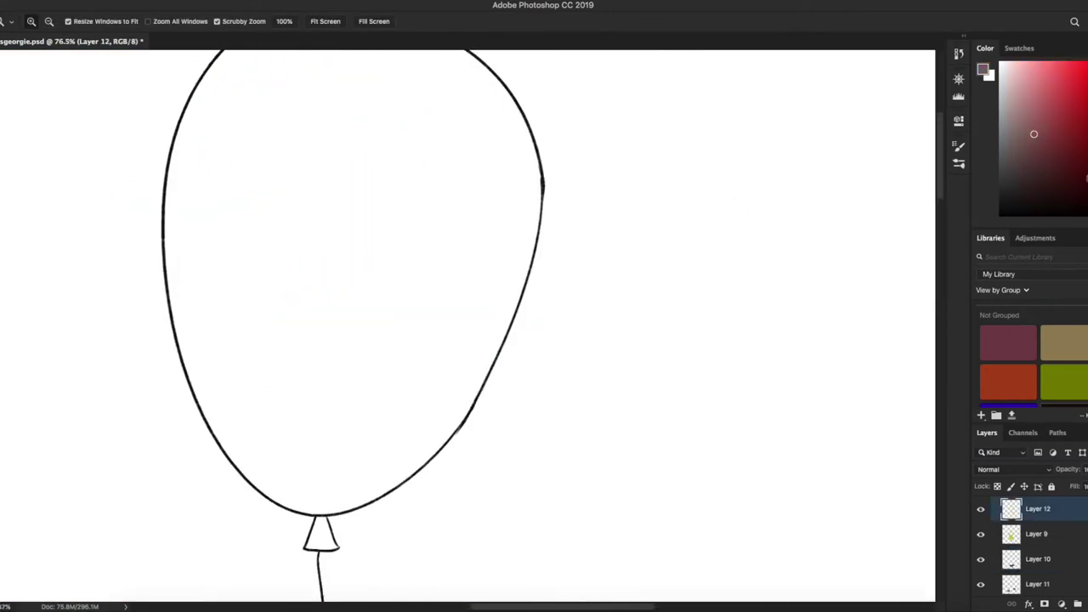
{"action": "key", "text": "b"}
{"action": "mouse_move", "coordinate": [188, 127]}
{"action": "left_mouse_down"}
{"action": "mouse_move", "coordinate": [168, 219]}
{"action": "mouse_move", "coordinate": [198, 393]}
{"action": "left_mouse_up"}
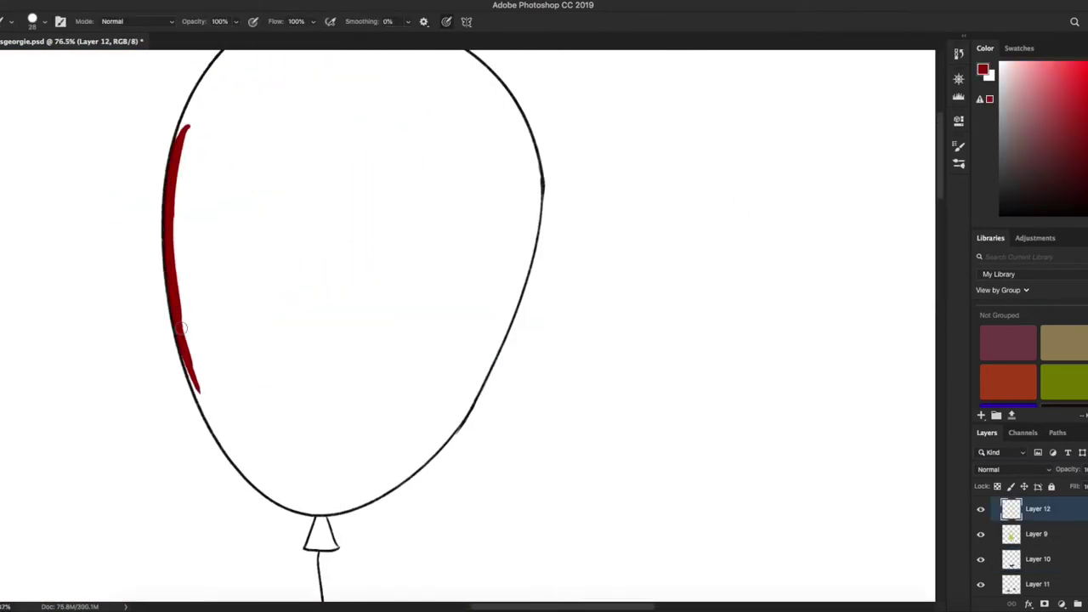
{"action": "scroll", "coordinate": [122, 397], "scroll_direction": "down", "scroll_amount": 1}
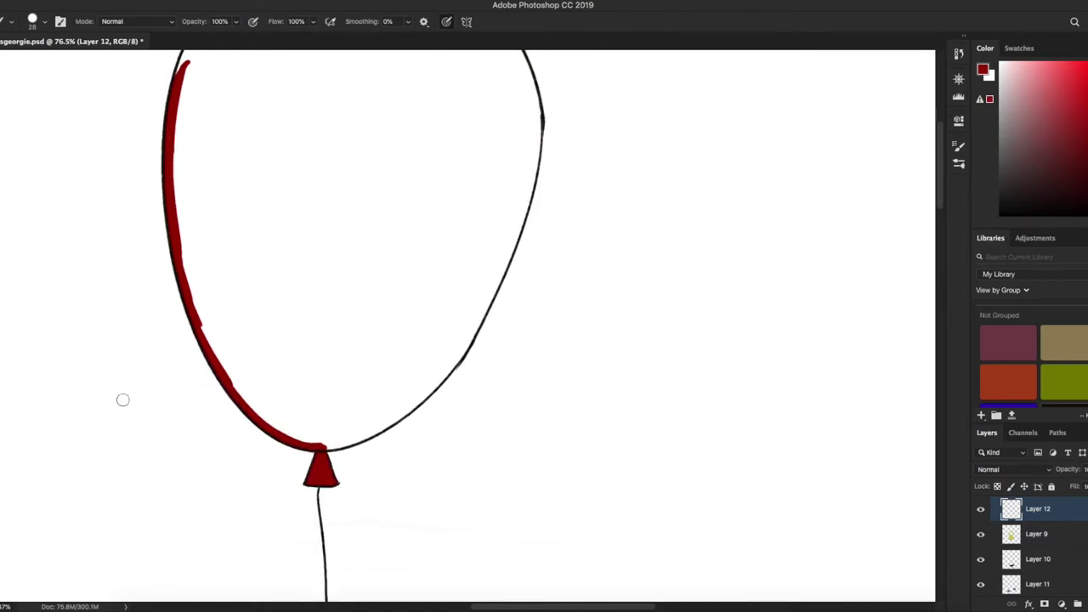
- Paint the dark red edge over the balloon's top and down its right side to the knot
{"action": "scroll", "coordinate": [251, 330], "scroll_direction": "up", "scroll_amount": 5}
{"action": "scroll", "coordinate": [504, 239], "scroll_direction": "down", "scroll_amount": 2}
{"action": "scroll", "coordinate": [504, 239], "scroll_direction": "right", "scroll_amount": 2}
{"action": "left_click_drag", "start_coordinate": [455, 241], "coordinate": [444, 238]}
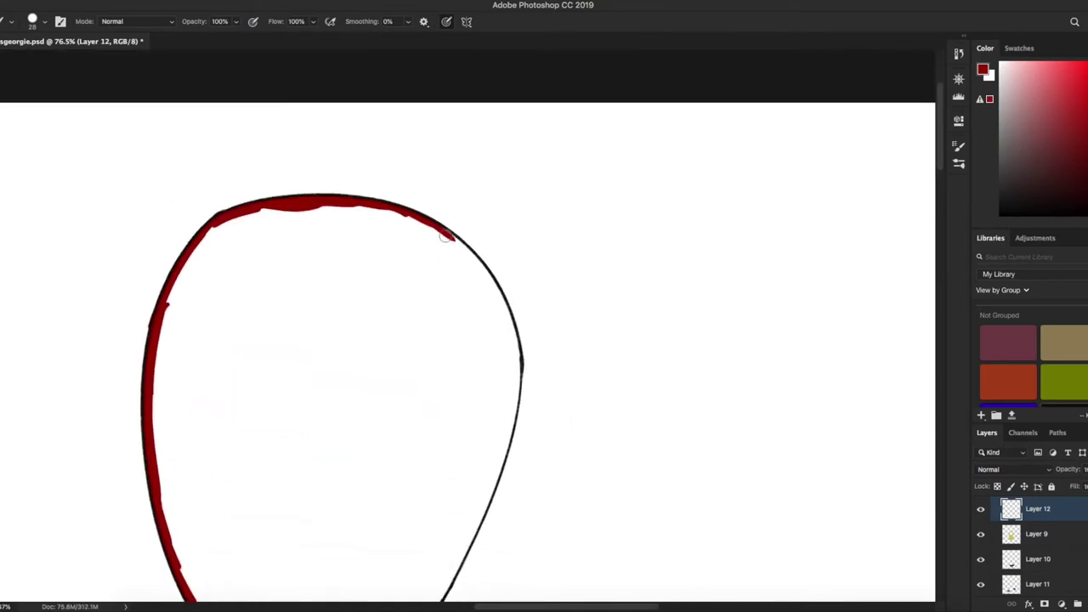
{"action": "scroll", "coordinate": [516, 358], "scroll_direction": "down", "scroll_amount": 3}
{"action": "left_click_drag", "start_coordinate": [529, 326], "coordinate": [465, 466]}
{"action": "scroll", "coordinate": [534, 367], "scroll_direction": "down", "scroll_amount": 2}
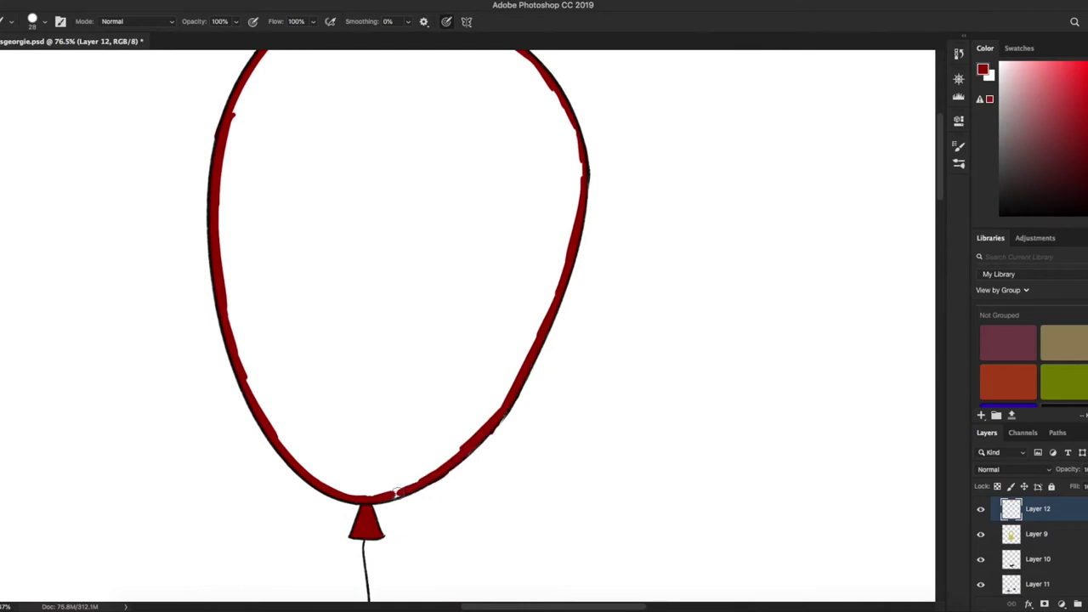
- Clean up the red spill along the outside of the balloon's outline
{"action": "scroll", "coordinate": [396, 493], "scroll_direction": "up", "scroll_amount": 3}
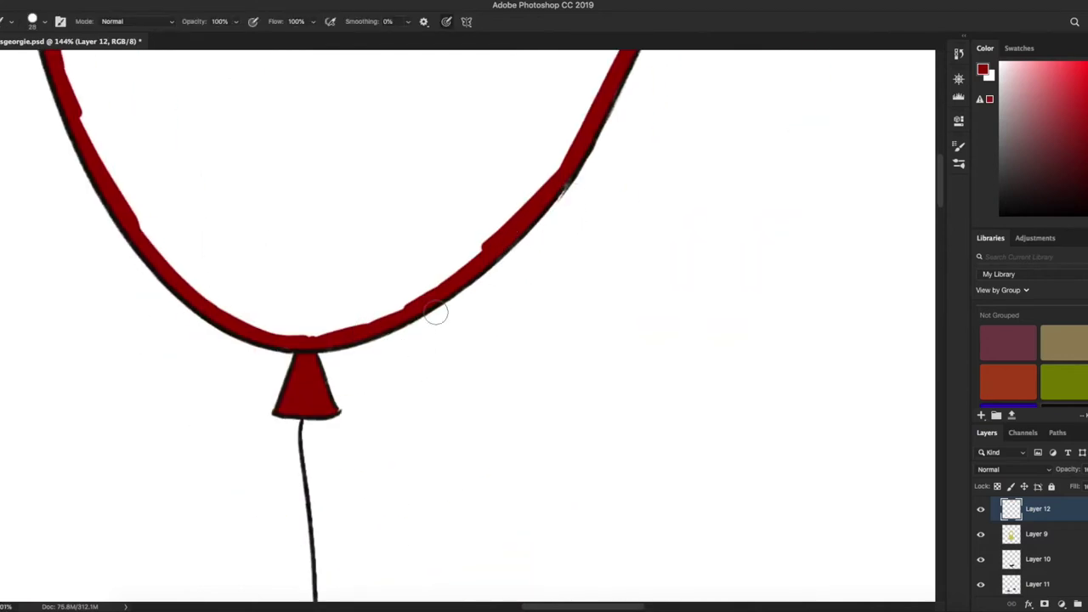
{"action": "scroll", "coordinate": [436, 313], "scroll_direction": "up", "scroll_amount": 10}
{"action": "scroll", "coordinate": [552, 318], "scroll_direction": "left", "scroll_amount": 3}
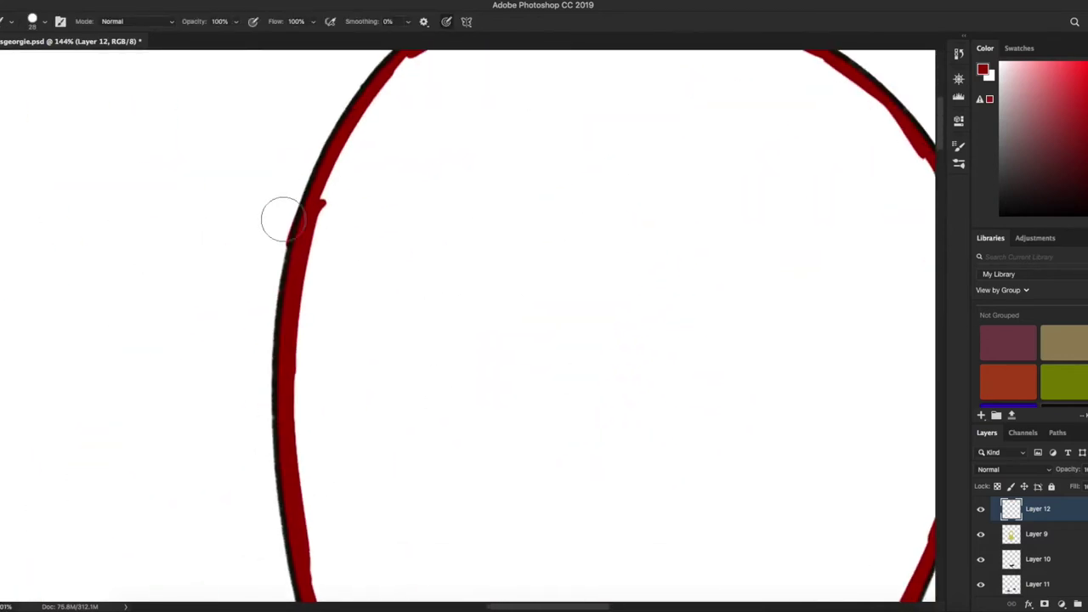
{"action": "scroll", "coordinate": [340, 474], "scroll_direction": "down", "scroll_amount": 3}
- Select the balloon's interior inside the painted edge and fill it with dark red
{"action": "left_click", "coordinate": [400, 197]}
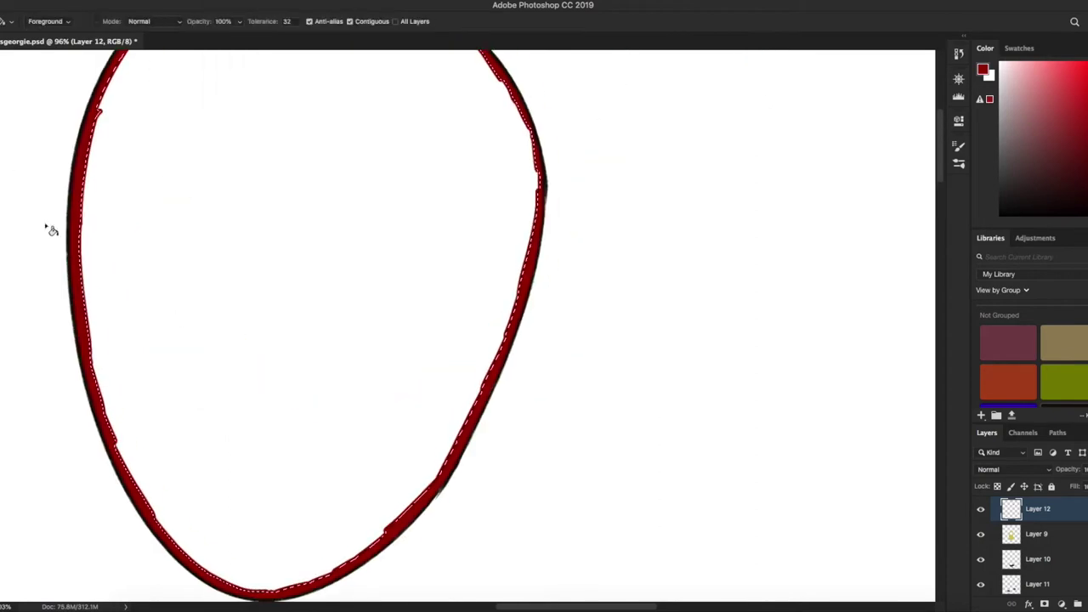
{"action": "key", "text": "alt+BackSpace"}
{"action": "key", "text": "z"}
- Choose a light beige and paint it along the inner edges of the paper boat's hull and peak
{"action": "scroll", "coordinate": [327, 223], "scroll_direction": "down", "scroll_amount": 3}
{"action": "scroll", "coordinate": [595, 341], "scroll_direction": "up", "scroll_amount": 3}
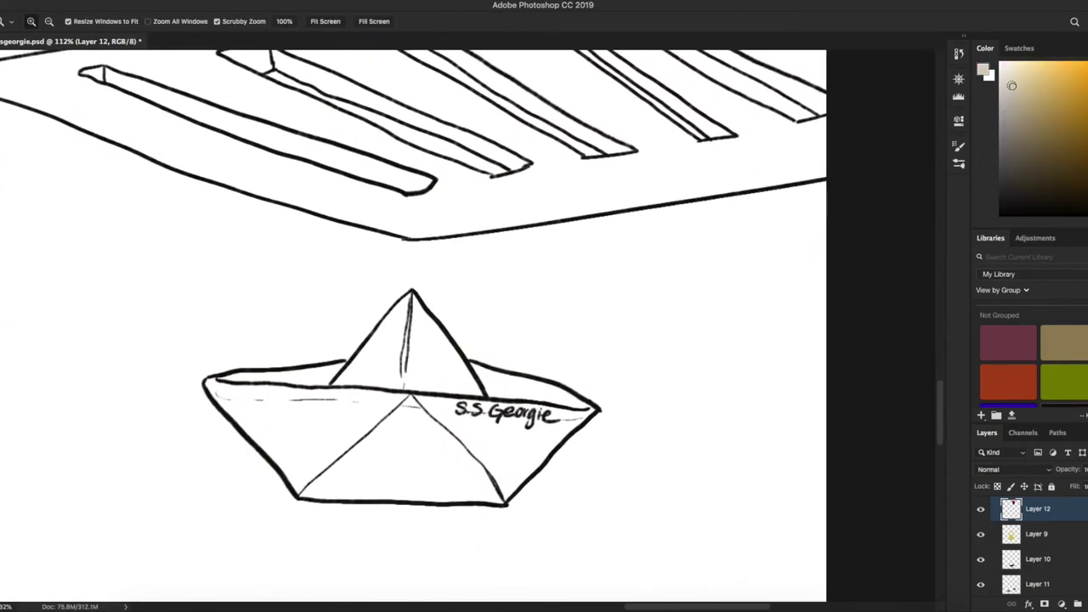
{"action": "key", "text": "b"}
{"action": "mouse_move", "coordinate": [212, 387]}
{"action": "left_mouse_down"}
{"action": "mouse_move", "coordinate": [240, 424]}
{"action": "mouse_move", "coordinate": [383, 496]}
{"action": "mouse_move", "coordinate": [500, 493]}
{"action": "left_mouse_up"}
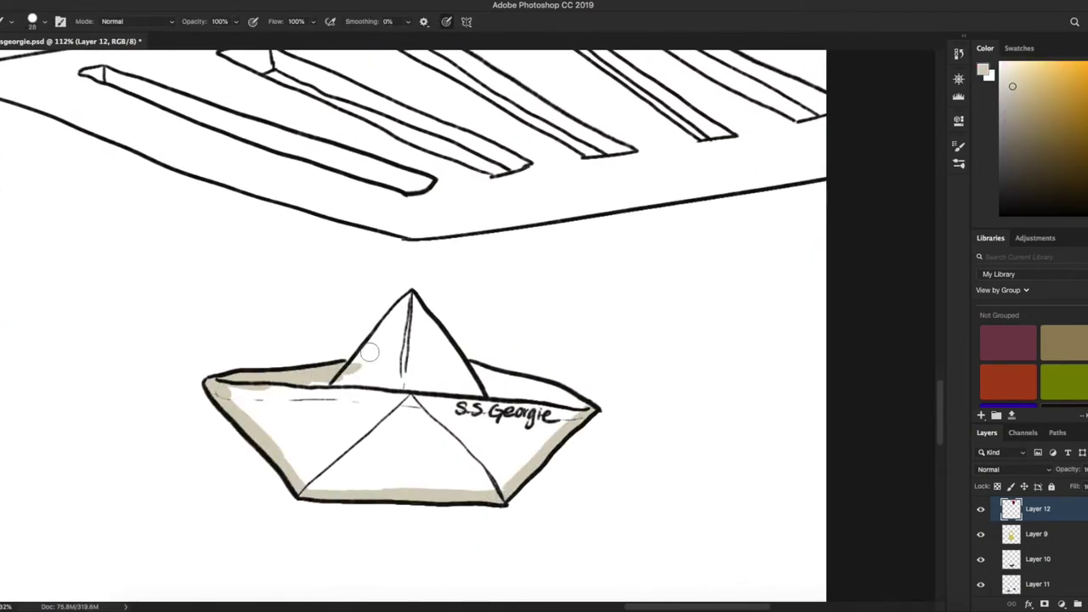
{"action": "mouse_move", "coordinate": [369, 352]}
{"action": "left_mouse_down"}
{"action": "mouse_move", "coordinate": [412, 298]}
{"action": "mouse_move", "coordinate": [481, 382]}
{"action": "left_mouse_up"}
- Select the paper boat's interior, expand the selection, fill it with beige and deselect
{"action": "key", "text": "w"}
{"action": "left_click", "coordinate": [316, 432]}
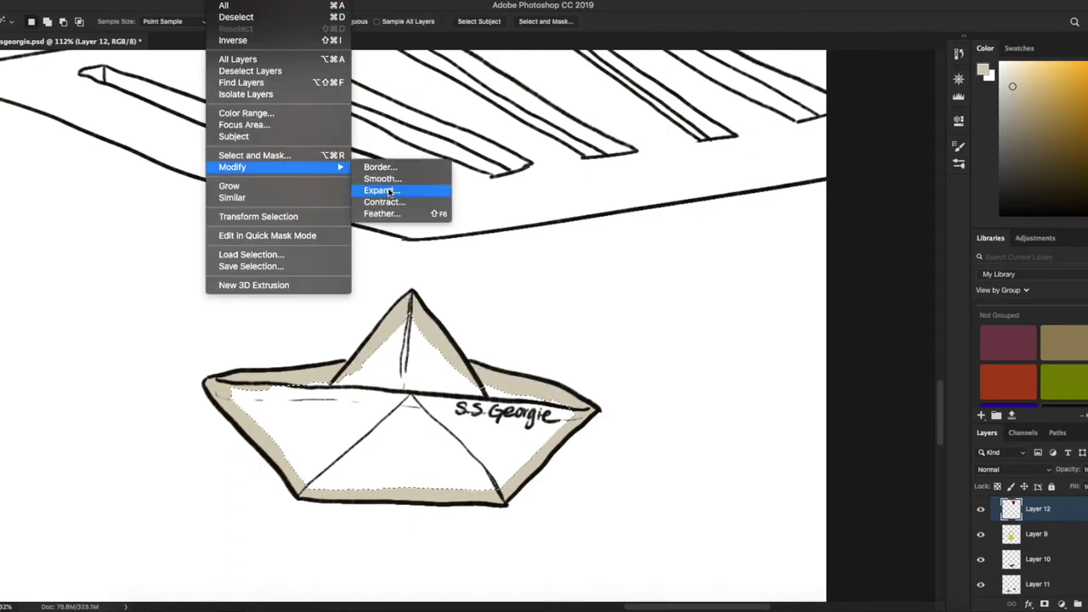
{"action": "left_click", "coordinate": [401, 189]}
{"action": "key", "text": "Return"}
{"action": "key", "text": "alt+BackSpace"}
{"action": "key", "text": "super+d"}
- Group the flat color layers as g and fill a new layer beneath the group with near-black
{"action": "key", "text": "b"}
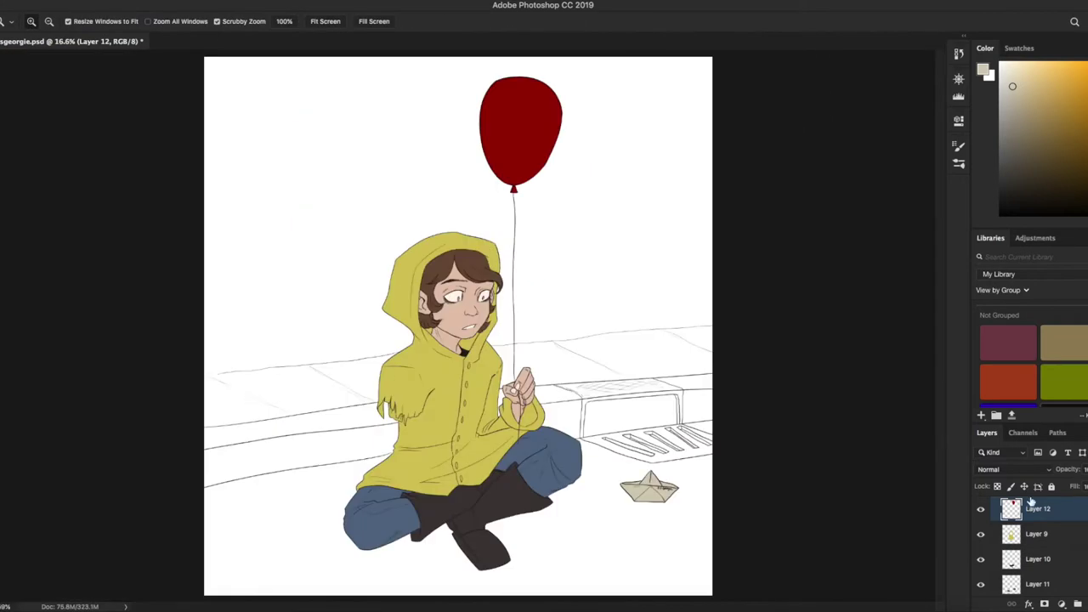
{"action": "key", "text": "alt+BackSpace"}
{"action": "key", "text": "ctrl+plus"}
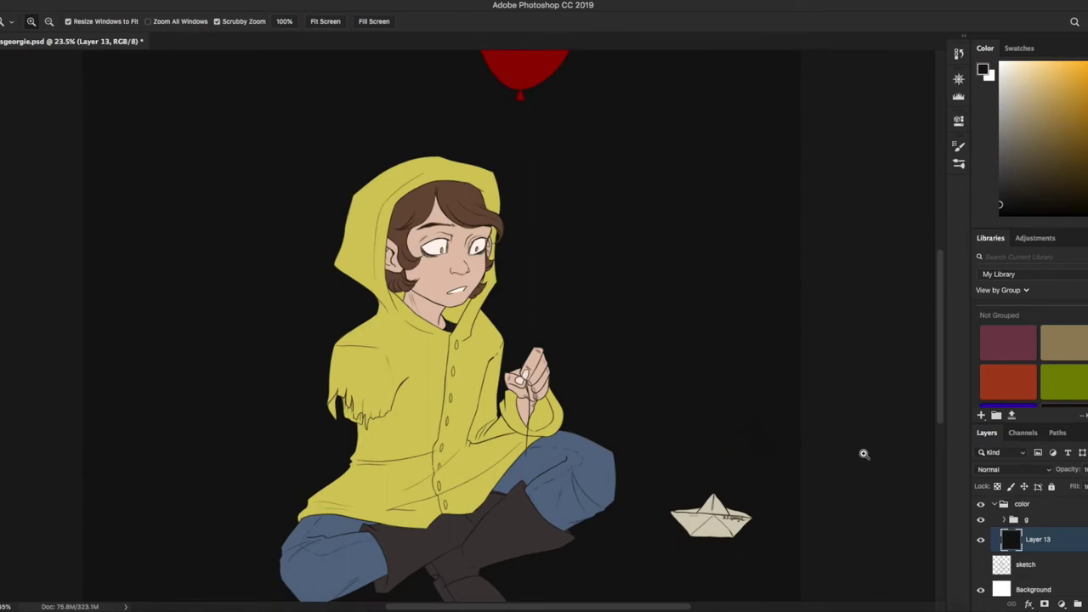
- Choose a gray and paint the sidewalk's lower, outer and upper edges on the character's left side of the canvas
{"action": "left_click_drag", "start_coordinate": [243, 462], "coordinate": [281, 462]}
{"action": "left_click_drag", "start_coordinate": [382, 398], "coordinate": [507, 374]}
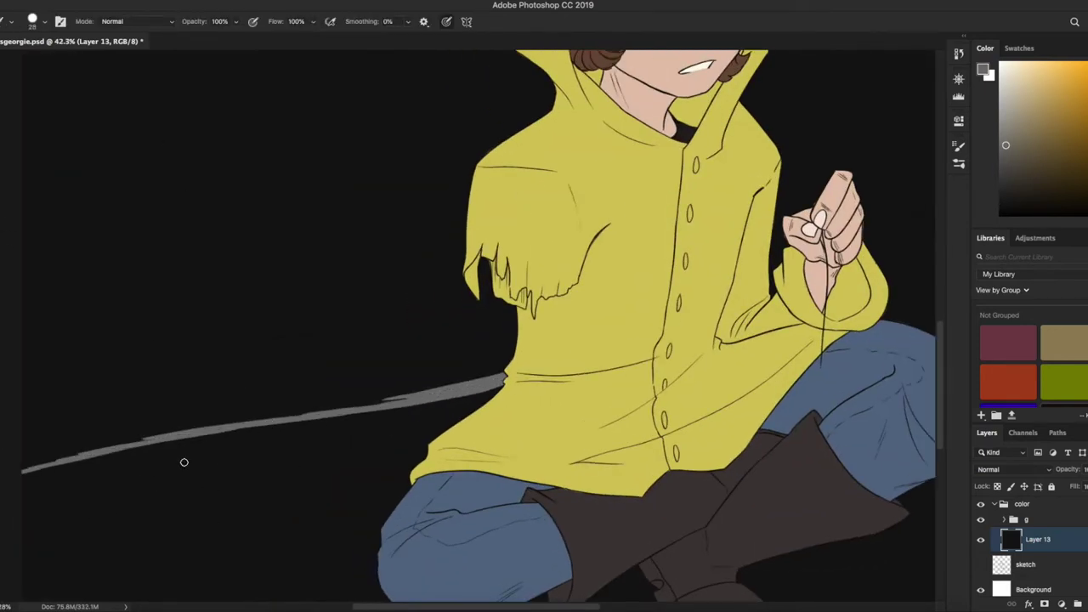
{"action": "scroll", "coordinate": [54, 333], "scroll_direction": "up", "scroll_amount": 3}
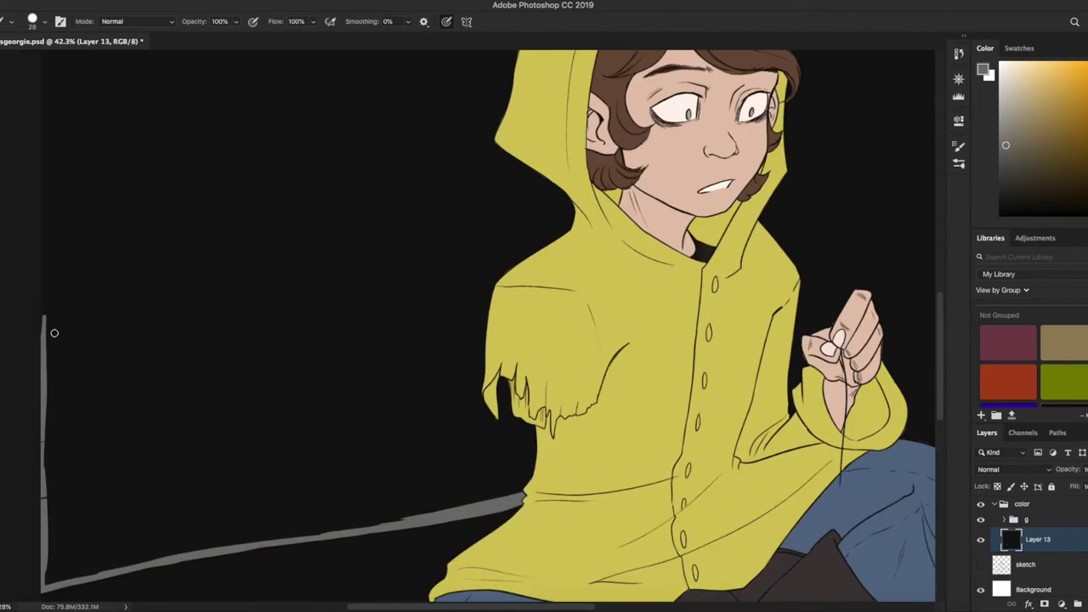
{"action": "scroll", "coordinate": [538, 256], "scroll_direction": "right", "scroll_amount": 2}
{"action": "scroll", "coordinate": [539, 256], "scroll_direction": "up", "scroll_amount": 1}
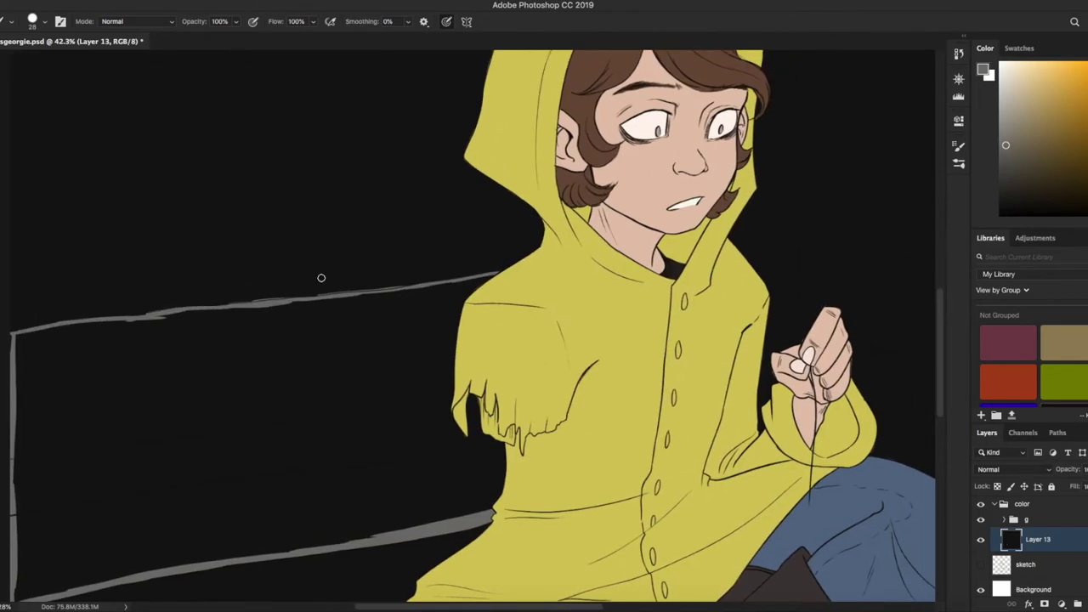
{"action": "key", "text": "d"}
{"action": "left_click", "coordinate": [219, 292], "text": "alt"}
{"action": "scroll", "coordinate": [270, 337], "scroll_direction": "right", "scroll_amount": 3}
{"action": "scroll", "coordinate": [269, 337], "scroll_direction": "up", "scroll_amount": 1}
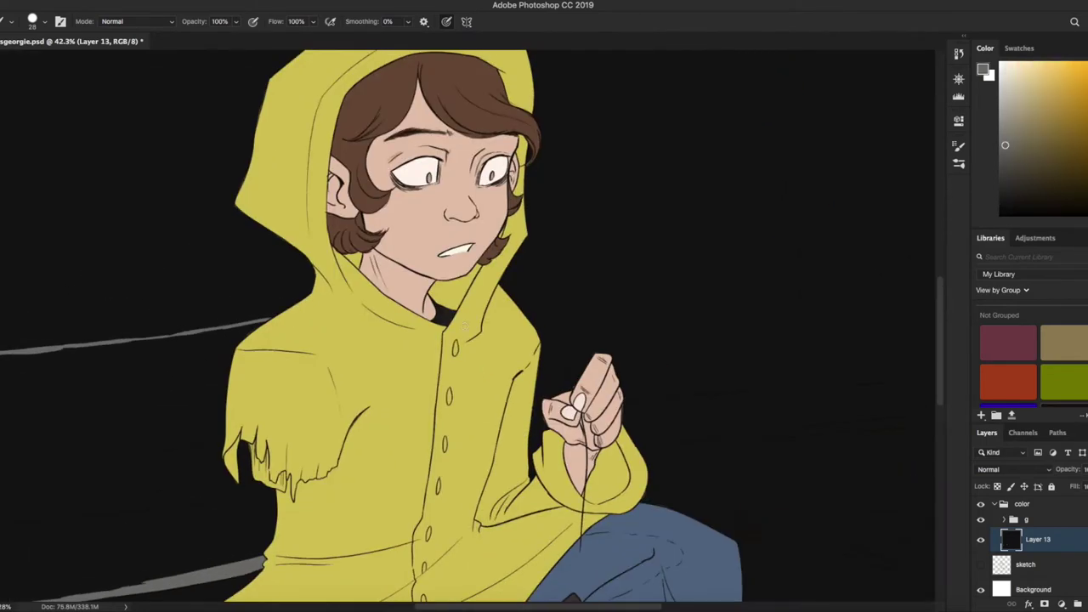
- Continue the sidewalk's gray upper edge from behind the hood to the canvas's right edge
{"action": "scroll", "coordinate": [567, 296], "scroll_direction": "right", "scroll_amount": 3}
{"action": "scroll", "coordinate": [566, 296], "scroll_direction": "up", "scroll_amount": 1}
{"action": "left_click", "coordinate": [480, 333], "text": "shift"}
{"action": "scroll", "coordinate": [609, 324], "scroll_direction": "right", "scroll_amount": 2}
{"action": "scroll", "coordinate": [609, 324], "scroll_direction": "up", "scroll_amount": 1}
{"action": "left_click", "coordinate": [713, 323], "text": "shift"}
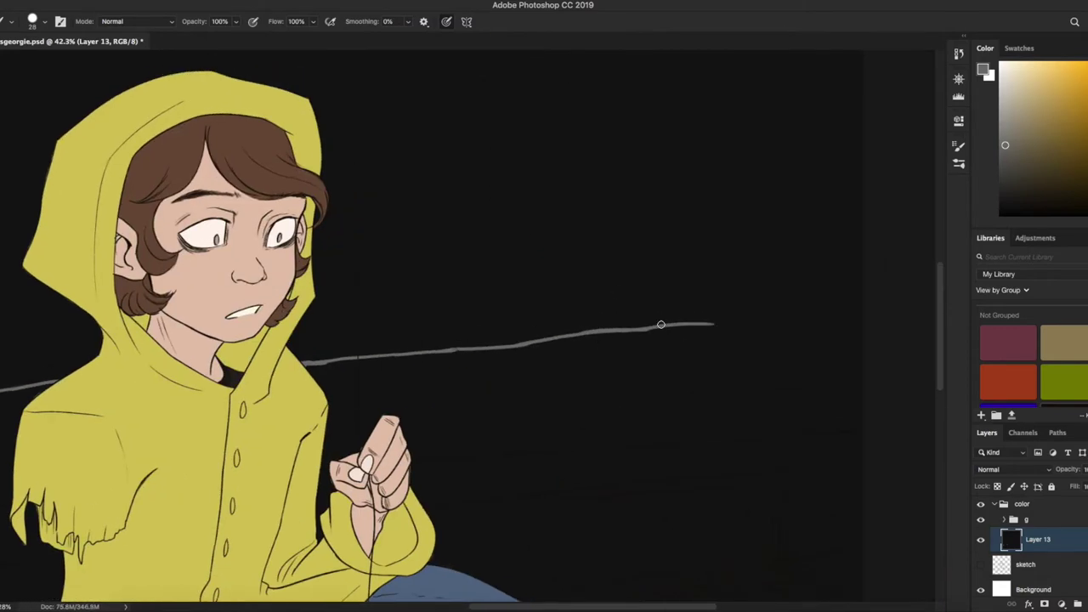
{"action": "left_click", "coordinate": [863, 297], "text": "shift"}
- Paint the sidewalk's gray lower edge from the bent knee to the canvas's right edge
{"action": "scroll", "coordinate": [530, 376], "scroll_direction": "down", "scroll_amount": 5}
{"action": "scroll", "coordinate": [530, 375], "scroll_direction": "left", "scroll_amount": 3}
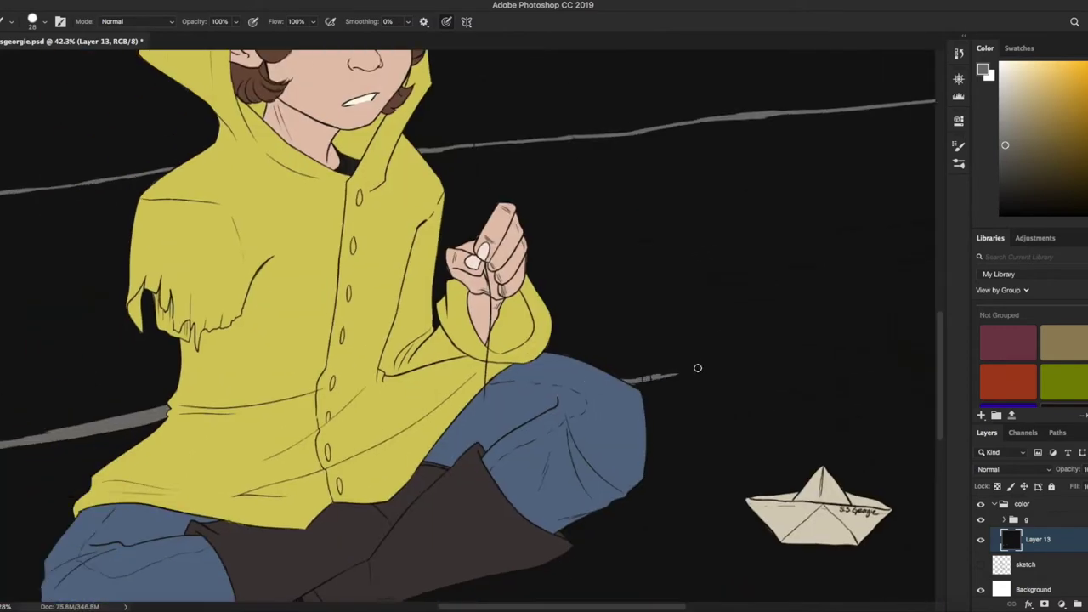
{"action": "scroll", "coordinate": [788, 357], "scroll_direction": "right", "scroll_amount": 3}
{"action": "scroll", "coordinate": [788, 357], "scroll_direction": "up", "scroll_amount": 1}
{"action": "left_click", "coordinate": [730, 386], "text": "shift"}
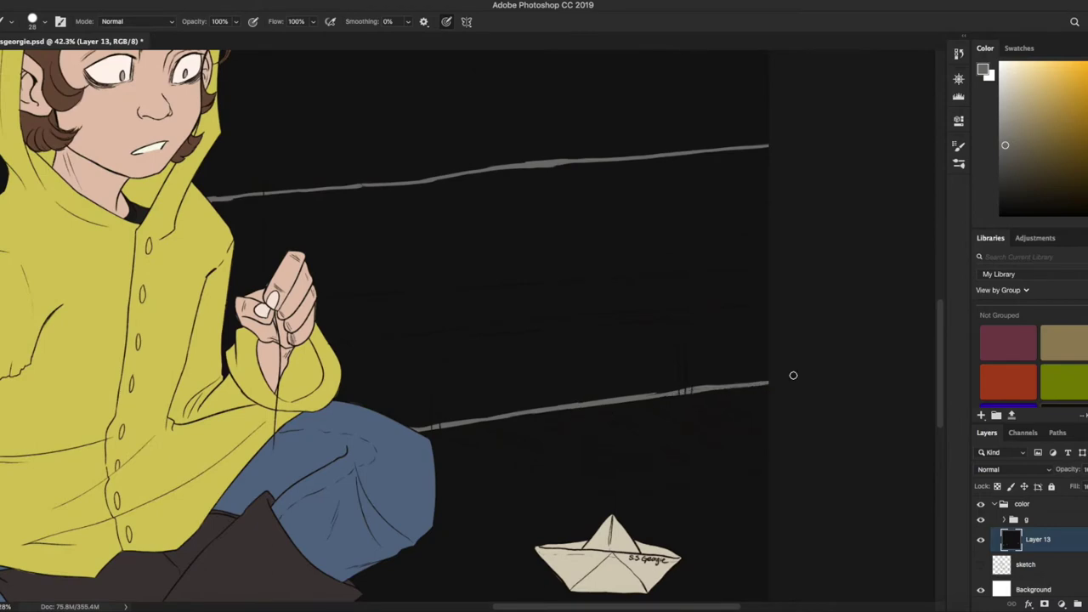
- Close the sidewalk outline at the canvas's right edge, select its interior and fill it with gray
{"action": "key", "text": "g"}
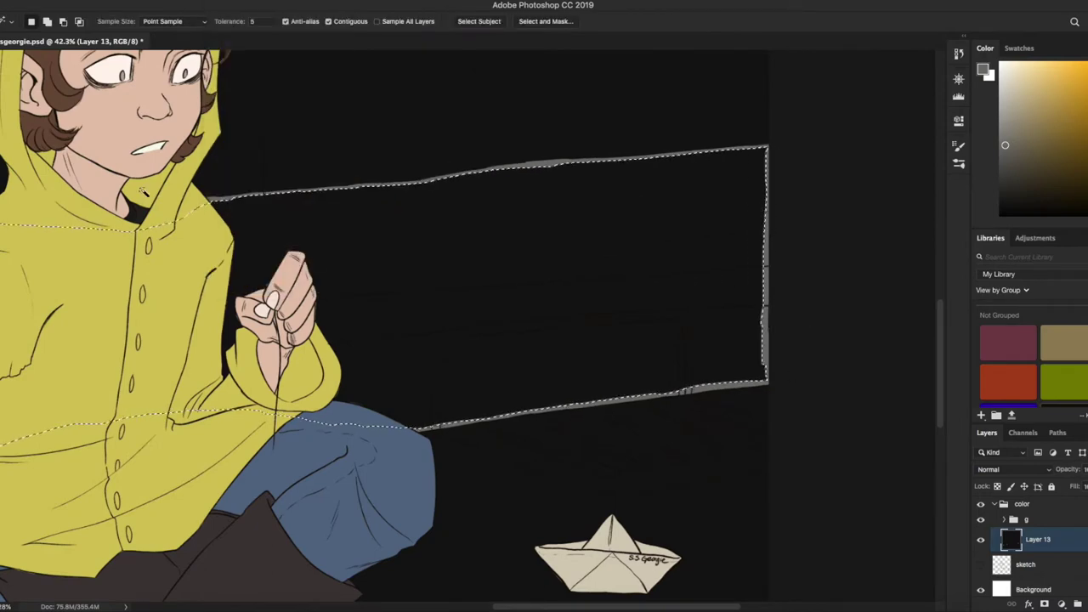
{"action": "left_click", "coordinate": [510, 280]}
{"action": "key", "text": "z"}
{"action": "left_click_drag", "start_coordinate": [697, 383], "coordinate": [633, 383]}
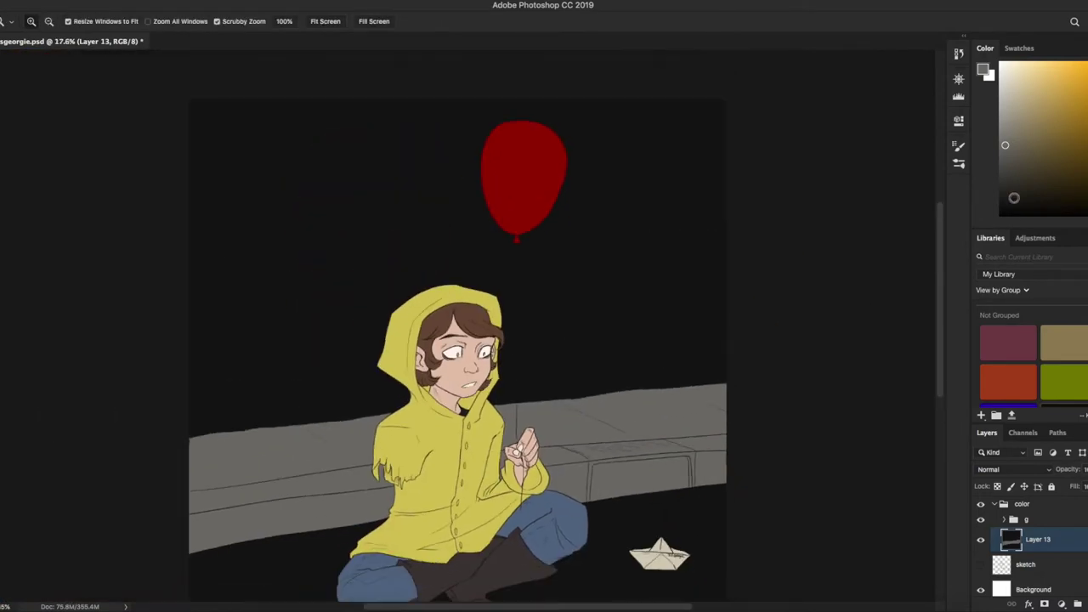
- Select the background area above the sidewalk and fill it with a deeper black
{"action": "key", "text": "b"}
{"action": "left_click", "coordinate": [191, 485]}
{"action": "left_click", "coordinate": [726, 413], "text": "shift"}
{"action": "left_click", "coordinate": [1027, 536], "text": "ctrl"}
{"action": "key", "text": "l"}
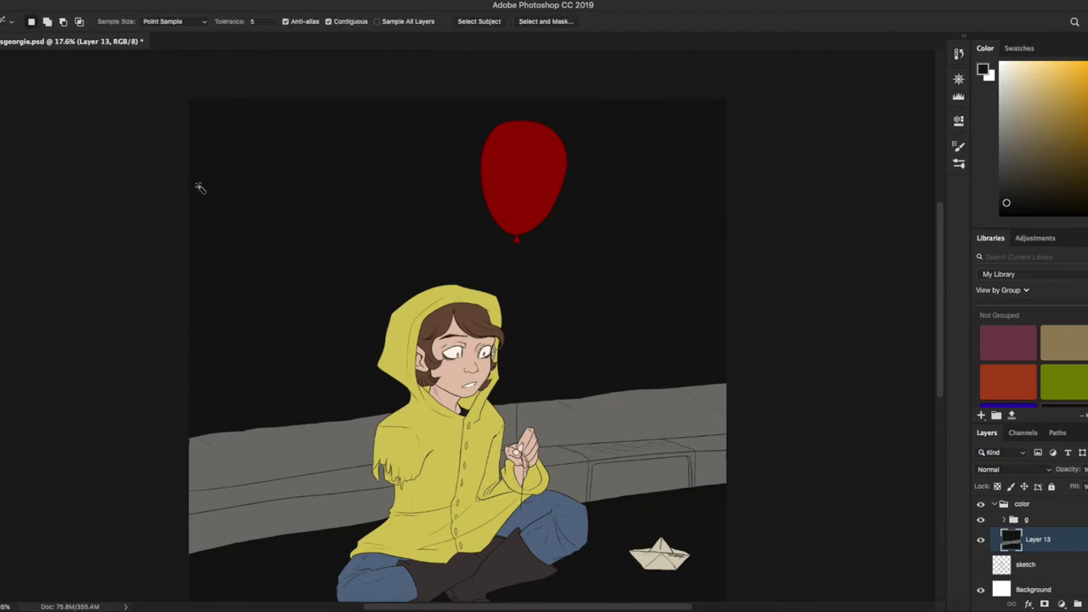
- Add a new layer above the background colors and outline the storm drain's side and top edges in dark brown
{"action": "key", "text": "z"}
{"action": "left_click_drag", "start_coordinate": [335, 363], "coordinate": [765, 366]}
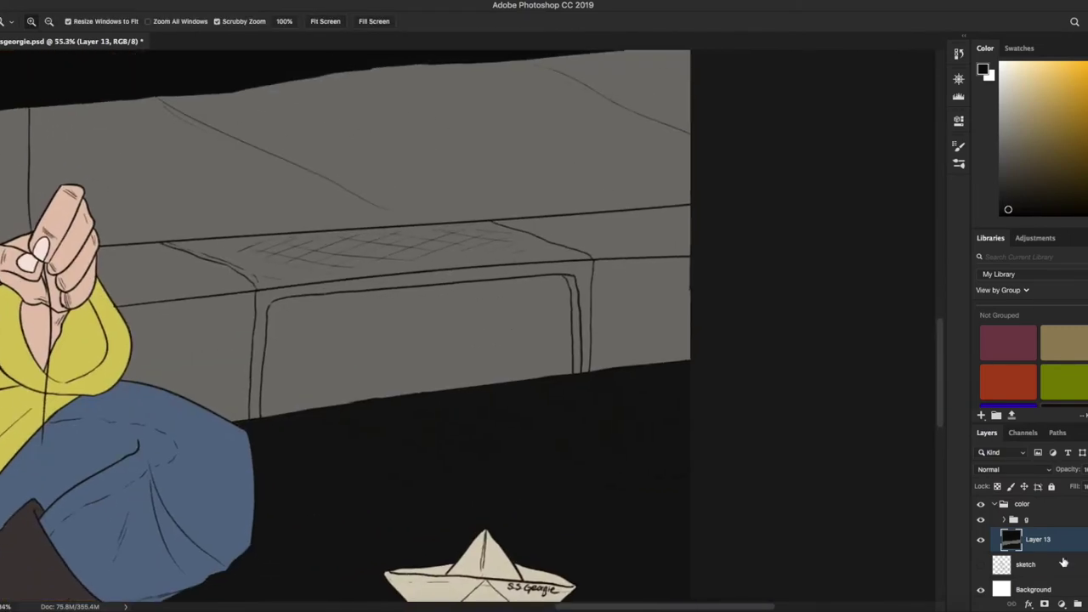
{"action": "left_click", "coordinate": [1062, 604]}
{"action": "left_click", "coordinate": [1071, 544]}
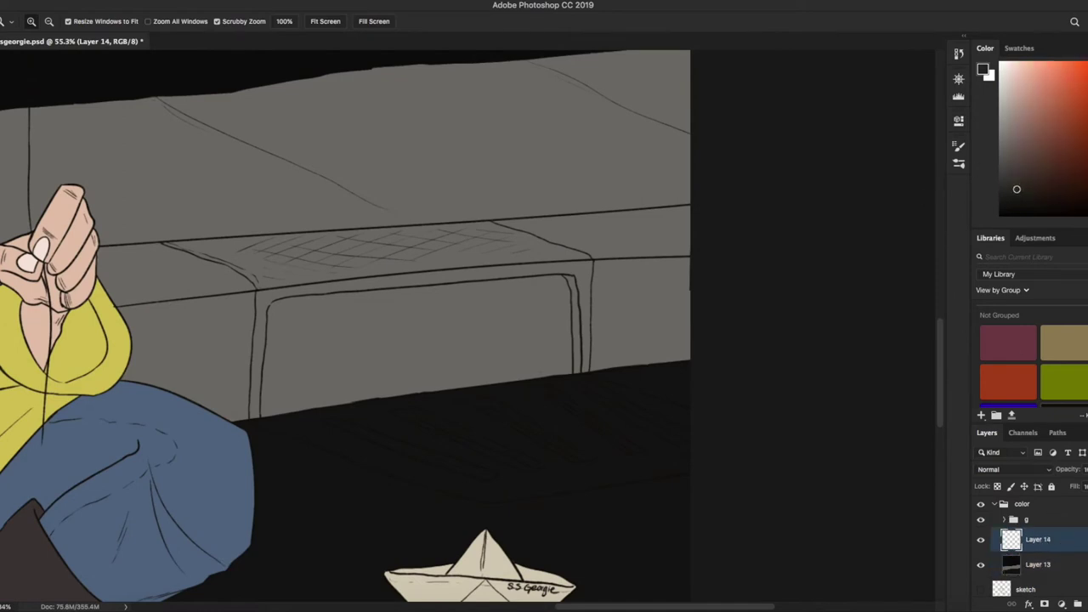
{"action": "left_click_drag", "start_coordinate": [481, 245], "coordinate": [511, 246]}
{"action": "key", "text": "b"}
{"action": "left_click_drag", "start_coordinate": [206, 287], "coordinate": [201, 436]}
{"action": "scroll", "coordinate": [323, 388], "scroll_direction": "up", "scroll_amount": 3}
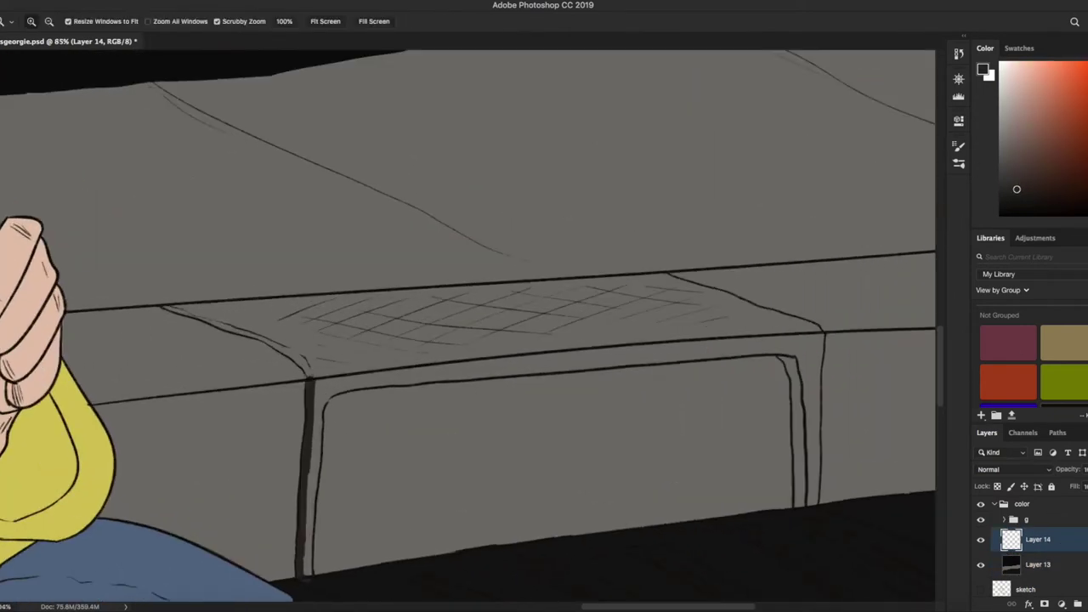
{"action": "left_click_drag", "start_coordinate": [163, 306], "coordinate": [191, 312]}
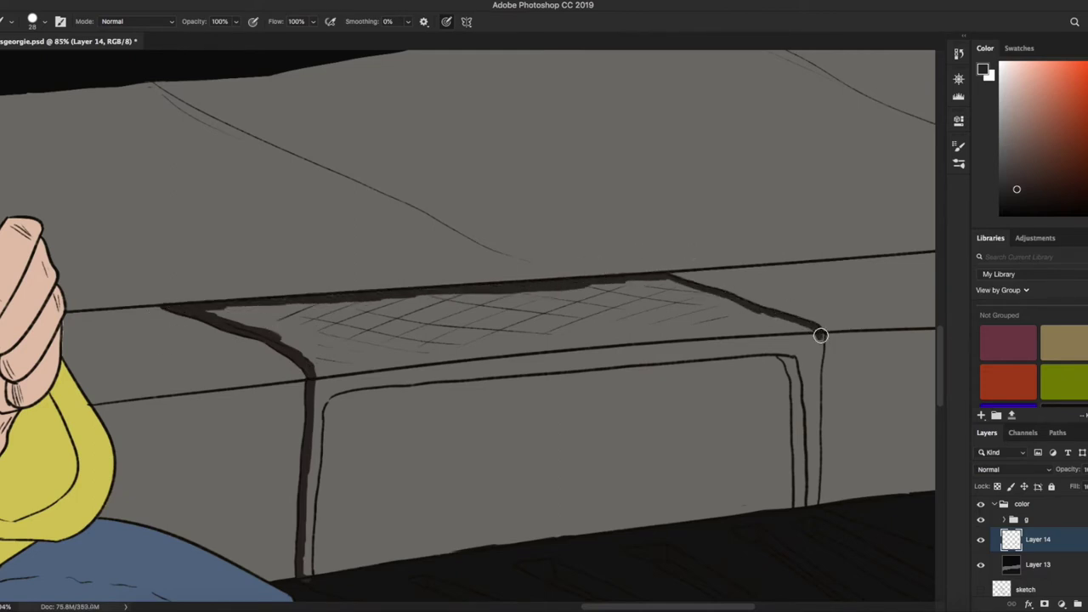
- Outline the storm drain's grate on the road, fill the whole drain shape with dark brown and deselect
{"action": "scroll", "coordinate": [443, 343], "scroll_direction": "down", "scroll_amount": 5}
{"action": "scroll", "coordinate": [444, 343], "scroll_direction": "right", "scroll_amount": 4}
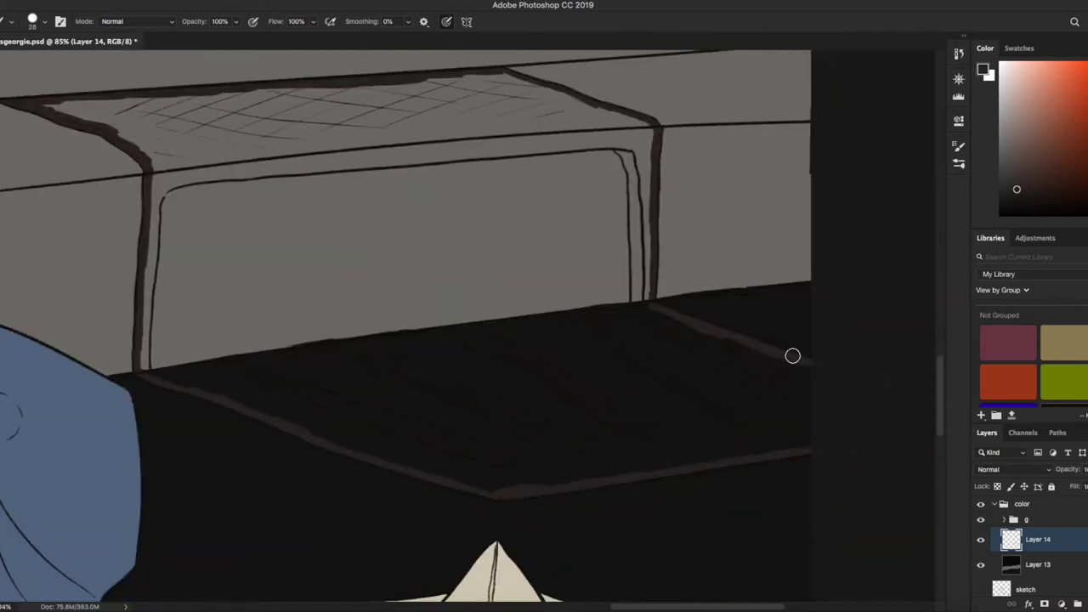
{"action": "key", "text": "alt+BackSpace"}
{"action": "key", "text": "z"}
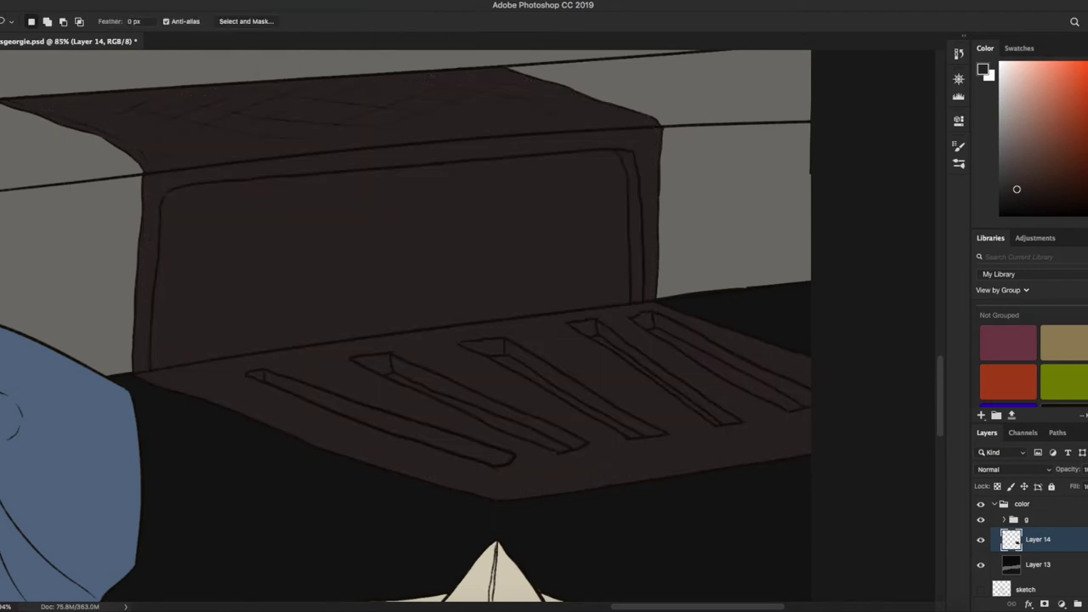
{"action": "key", "text": "ctrl+d"}
{"action": "right_click", "coordinate": [1046, 541]}
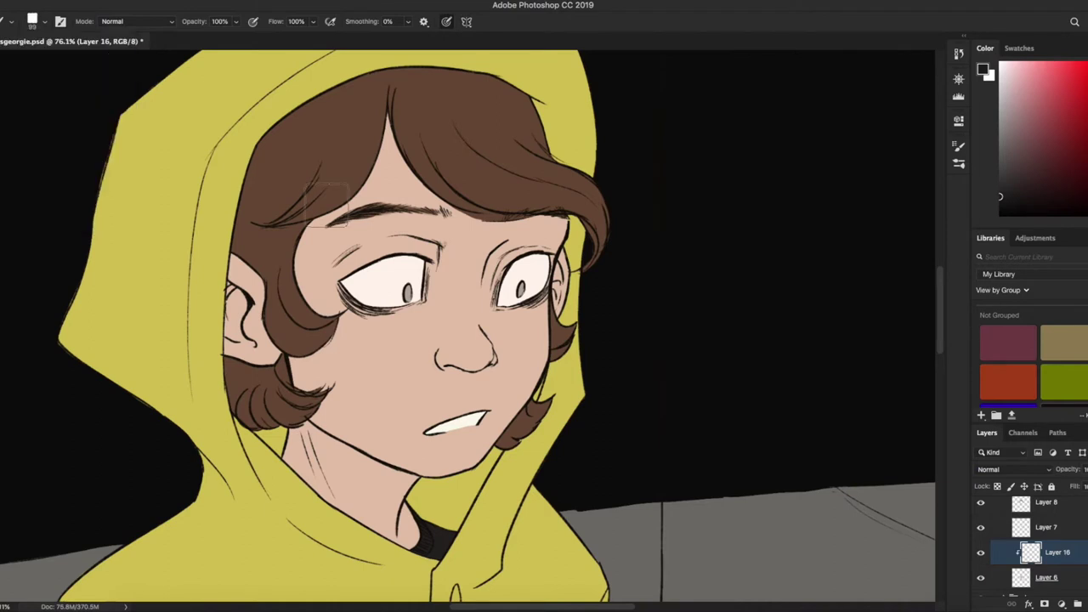
- Paint soft reddish shading over the face, ear and neck on the clipped Layer 16 with a large textured brush
{"action": "left_click", "coordinate": [400, 351], "text": "alt"}
{"action": "mouse_move", "coordinate": [323, 298]}
{"action": "left_mouse_down"}
{"action": "mouse_move", "coordinate": [386, 306]}
{"action": "mouse_move", "coordinate": [334, 310]}
{"action": "mouse_move", "coordinate": [358, 289]}
{"action": "left_mouse_up"}
{"action": "mouse_move", "coordinate": [474, 340]}
{"action": "left_mouse_down"}
{"action": "mouse_move", "coordinate": [544, 315]}
{"action": "mouse_move", "coordinate": [510, 182]}
{"action": "mouse_move", "coordinate": [285, 246]}
{"action": "mouse_move", "coordinate": [242, 323]}
{"action": "left_mouse_up"}
{"action": "mouse_move", "coordinate": [574, 385]}
{"action": "left_mouse_down"}
{"action": "mouse_move", "coordinate": [311, 359]}
{"action": "mouse_move", "coordinate": [400, 519]}
{"action": "left_mouse_up"}
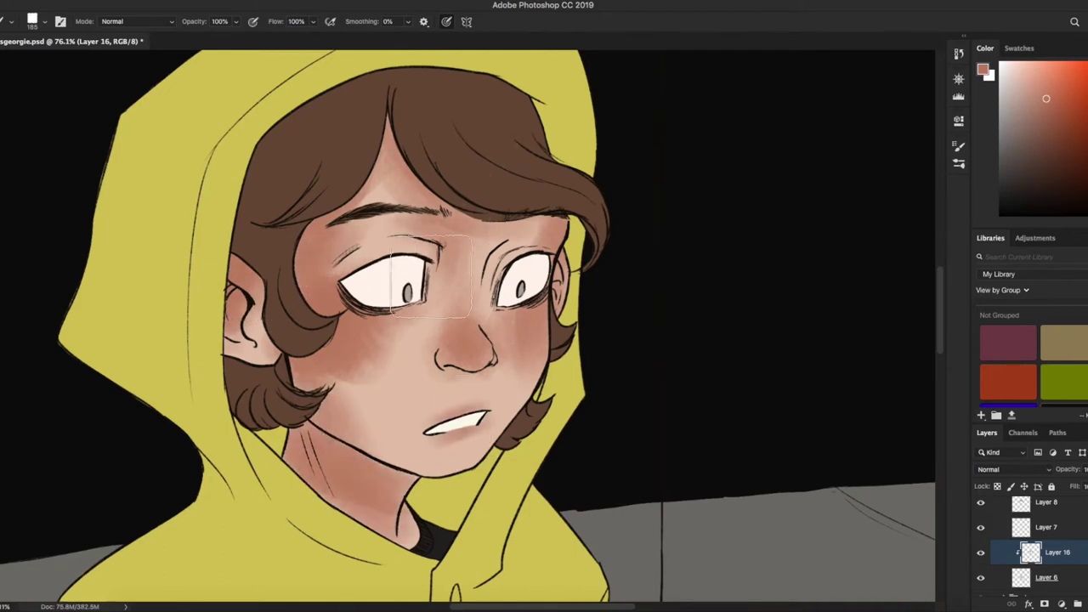
- Shade the raised hand and wrist with the same reddish tone and tidy the skin color's edge on Layer 6
{"action": "scroll", "coordinate": [346, 146], "scroll_direction": "down", "scroll_amount": 2}
{"action": "scroll", "coordinate": [347, 147], "scroll_direction": "down", "scroll_amount": 5}
{"action": "mouse_move", "coordinate": [544, 281]}
{"action": "left_mouse_down"}
{"action": "mouse_move", "coordinate": [477, 383]}
{"action": "mouse_move", "coordinate": [502, 442]}
{"action": "mouse_move", "coordinate": [544, 399]}
{"action": "left_mouse_up"}
{"action": "left_click", "coordinate": [1059, 579]}
{"action": "scroll", "coordinate": [527, 321], "scroll_direction": "up", "scroll_amount": 3}
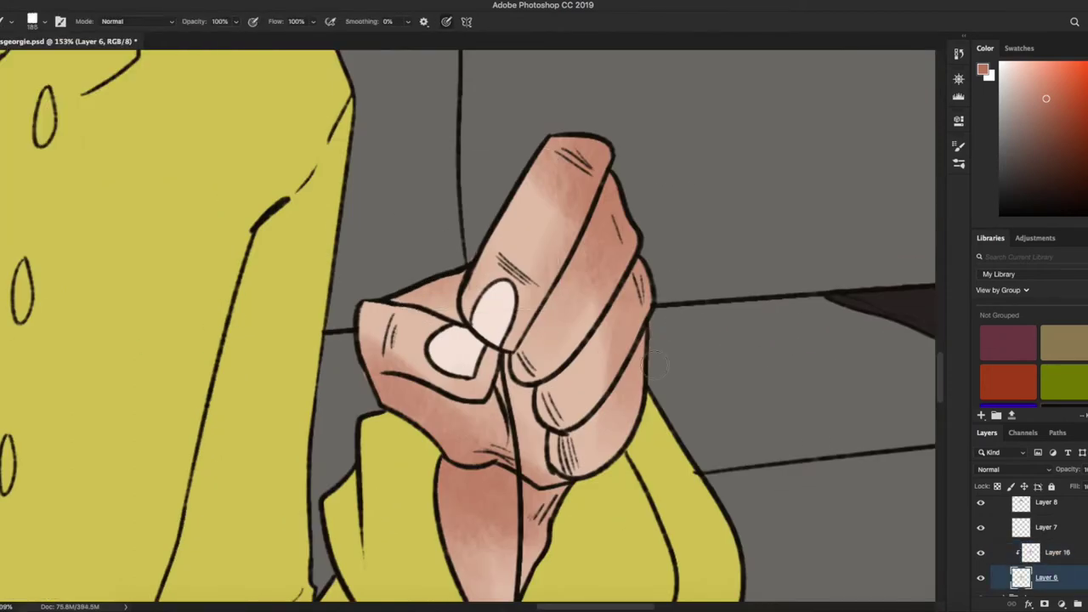
{"action": "left_click_drag", "start_coordinate": [758, 436], "coordinate": [759, 440]}
- Tidy the raincoat's color edges along the cuff, hem, torn sleeve and hood on Layer 9
{"action": "scroll", "coordinate": [1059, 530], "scroll_direction": "up", "scroll_amount": 2}
{"action": "left_click", "coordinate": [1046, 509]}
{"action": "scroll", "coordinate": [323, 485], "scroll_direction": "down", "scroll_amount": 5}
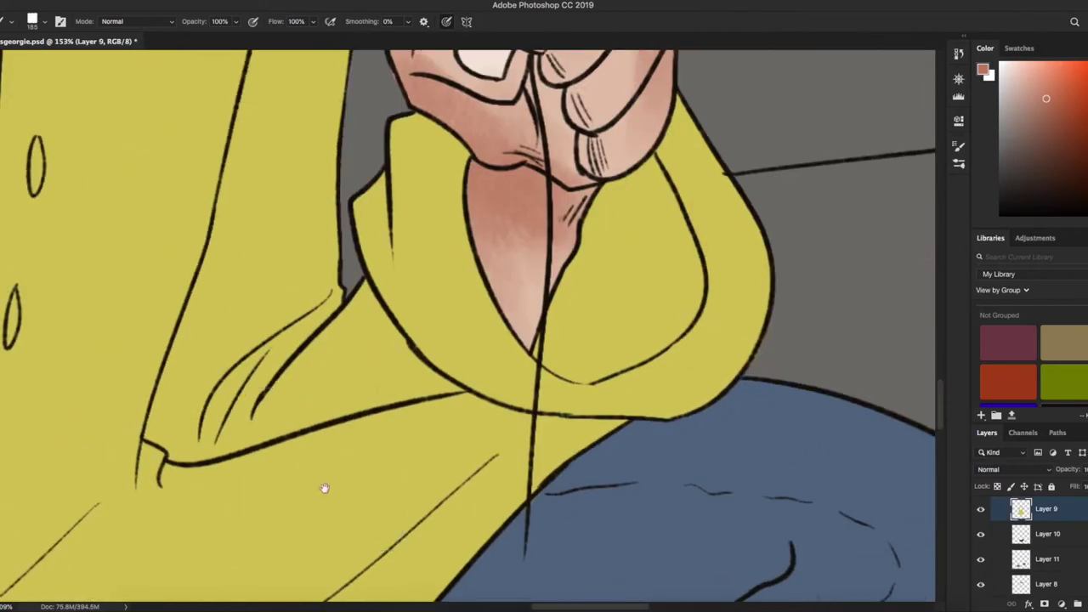
{"action": "mouse_move", "coordinate": [510, 391]}
{"action": "left_mouse_down"}
{"action": "mouse_move", "coordinate": [687, 214]}
{"action": "mouse_move", "coordinate": [864, 5]}
{"action": "left_mouse_up"}
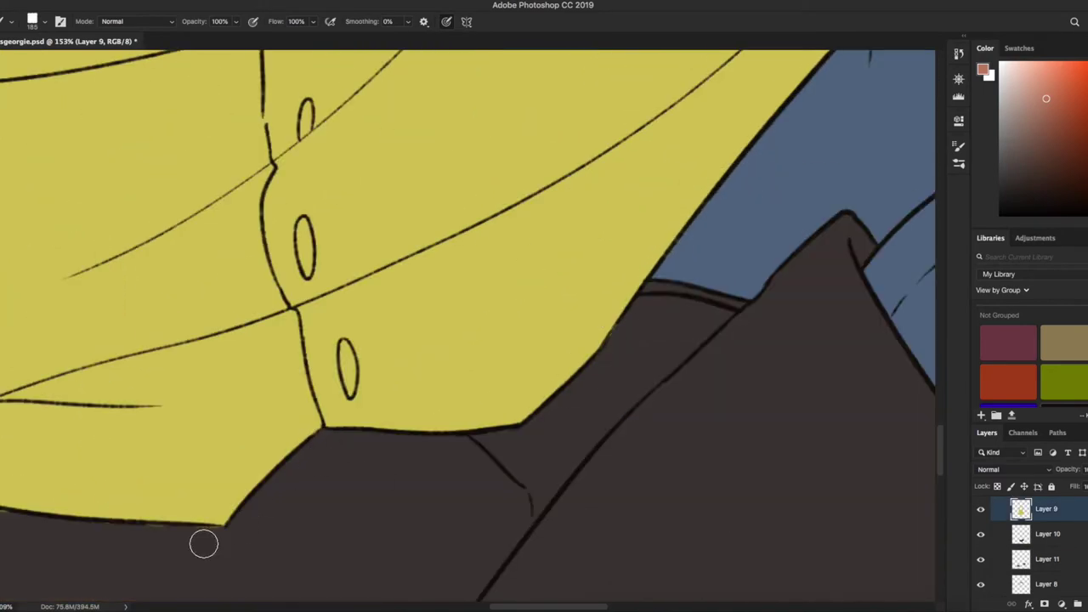
{"action": "scroll", "coordinate": [532, 340], "scroll_direction": "left", "scroll_amount": 5}
{"action": "scroll", "coordinate": [369, 382], "scroll_direction": "up", "scroll_amount": 5}
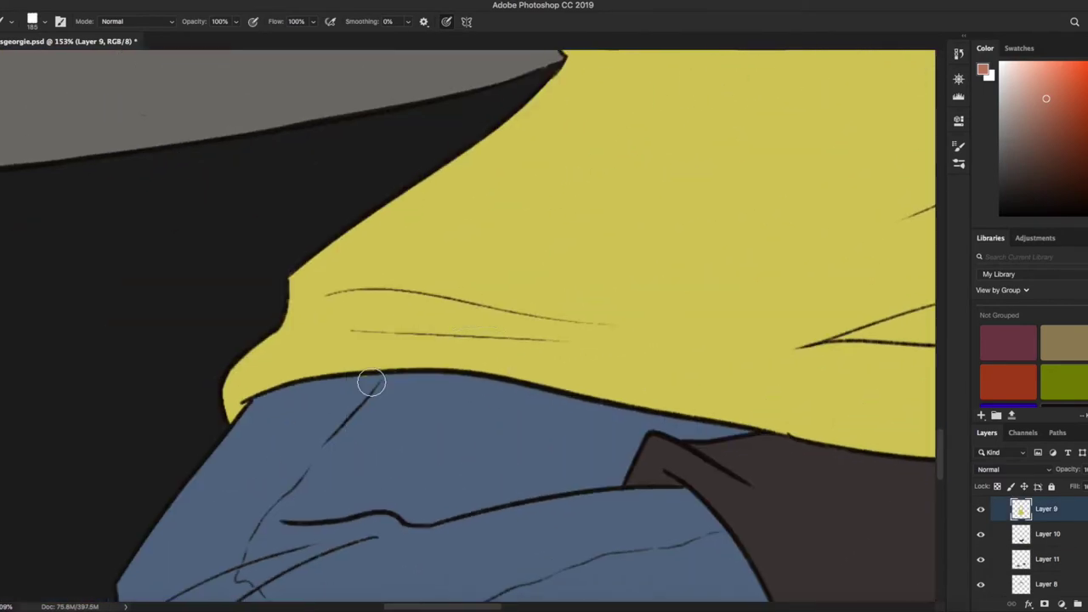
{"action": "scroll", "coordinate": [443, 441], "scroll_direction": "up", "scroll_amount": 5}
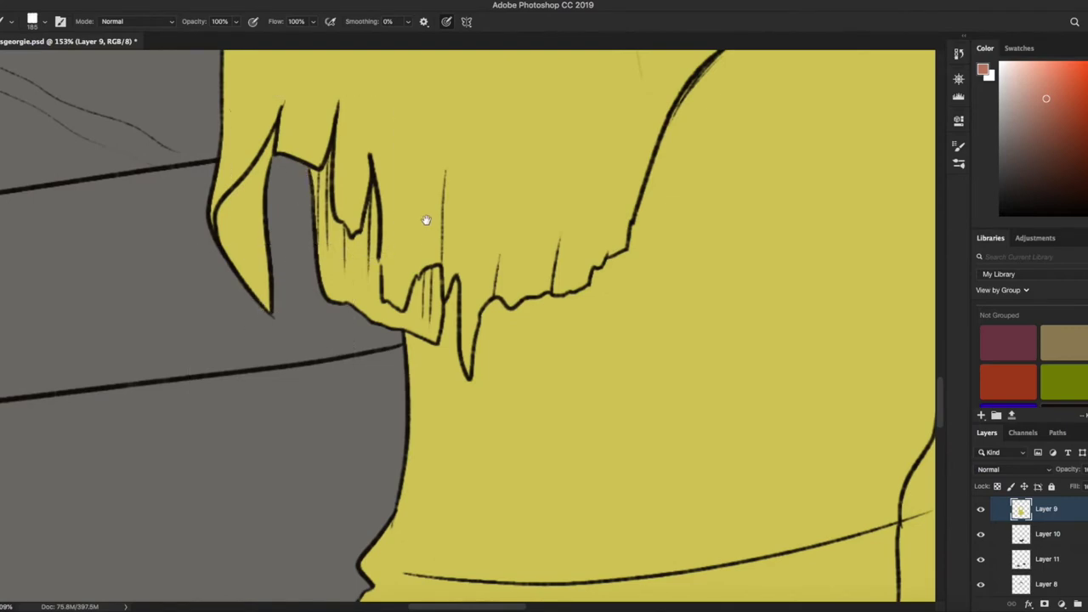
{"action": "scroll", "coordinate": [426, 220], "scroll_direction": "up", "scroll_amount": 10}
{"action": "scroll", "coordinate": [432, 291], "scroll_direction": "up", "scroll_amount": 10}
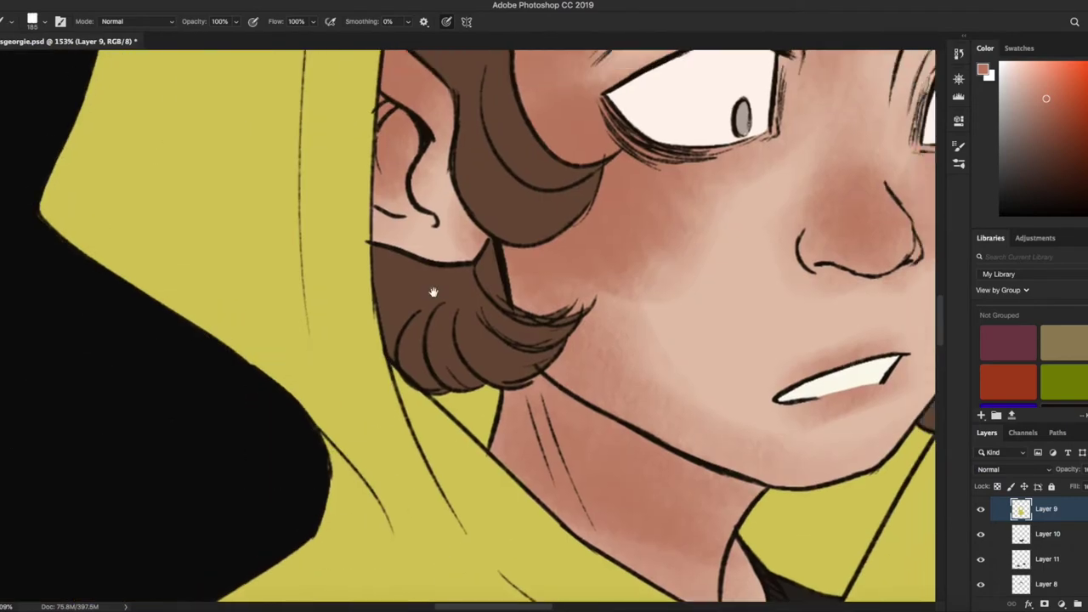
{"action": "scroll", "coordinate": [594, 246], "scroll_direction": "right", "scroll_amount": 10}
{"action": "scroll", "coordinate": [595, 246], "scroll_direction": "down", "scroll_amount": 4}
{"action": "scroll", "coordinate": [594, 247], "scroll_direction": "down", "scroll_amount": 5}
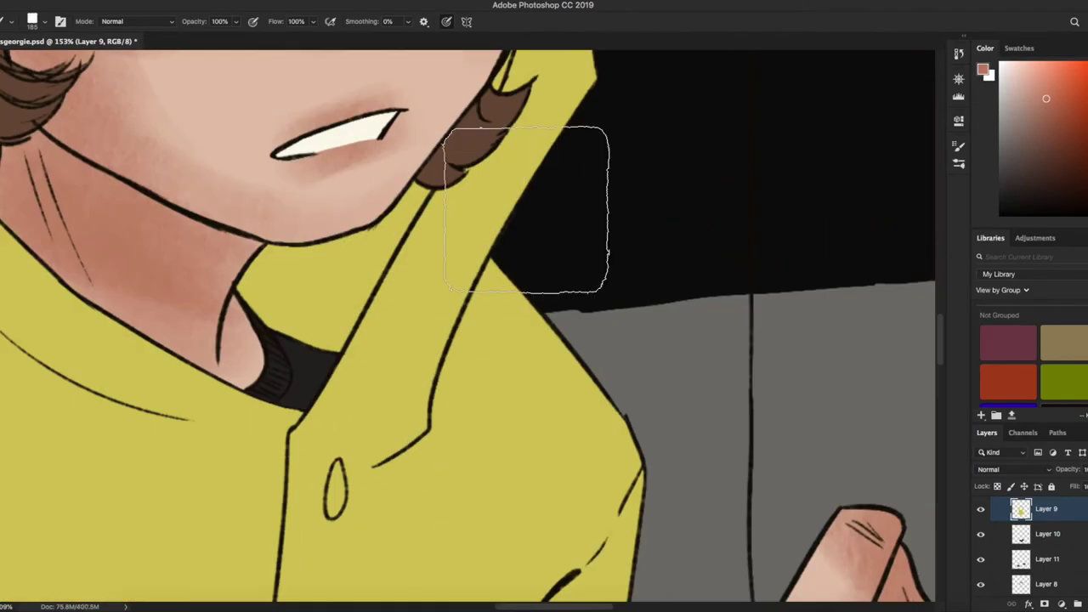
- Set the skin shading on Layer 16 to Multiply at 60% opacity
{"action": "key", "text": "z"}
{"action": "scroll", "coordinate": [523, 284], "scroll_direction": "down", "scroll_amount": 5}
{"action": "scroll", "coordinate": [523, 284], "scroll_direction": "up", "scroll_amount": 3}
{"action": "left_click", "coordinate": [1058, 567]}
{"action": "key", "text": "6"}
{"action": "key", "text": "b"}
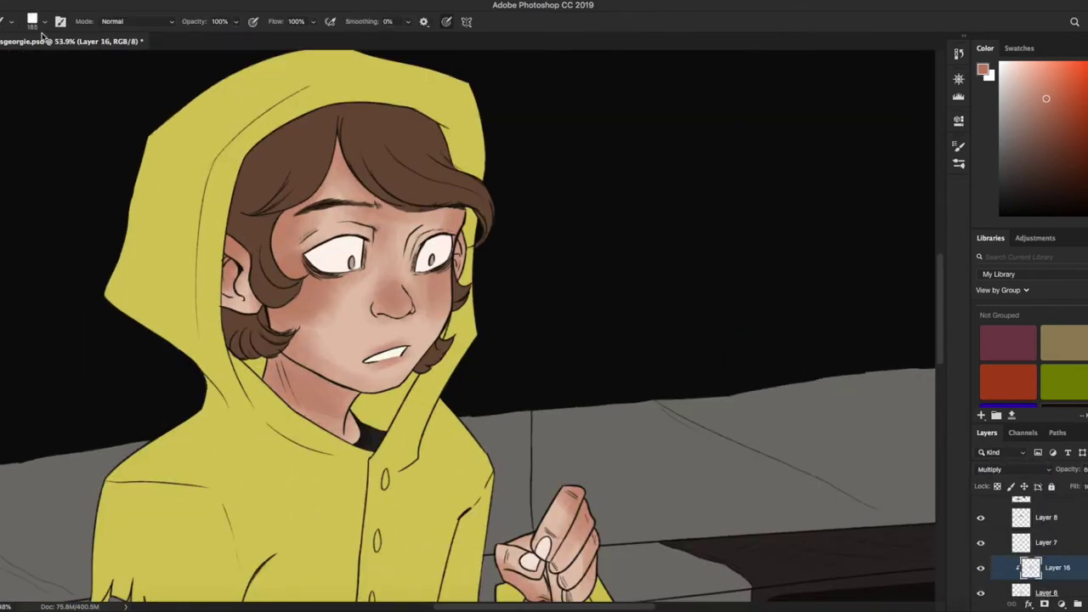
- Soften the reddish skin shading with the eraser at 62% opacity
{"action": "left_click", "coordinate": [33, 21]}
{"action": "key", "text": "Escape"}
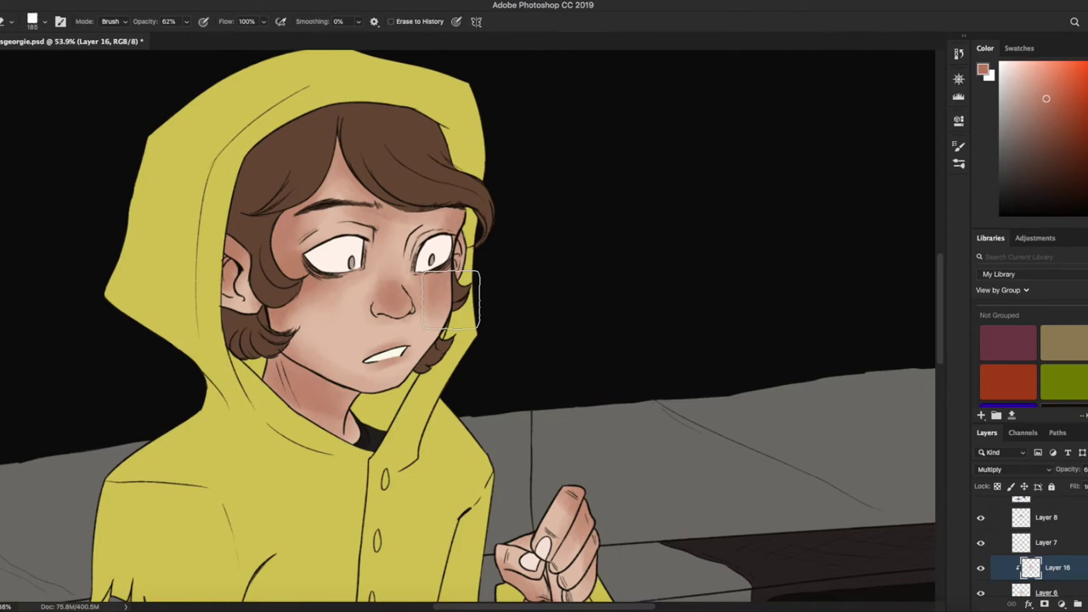
{"action": "scroll", "coordinate": [462, 335], "scroll_direction": "down", "scroll_amount": 5}
{"action": "scroll", "coordinate": [481, 232], "scroll_direction": "right", "scroll_amount": 3}
{"action": "key", "text": "b"}
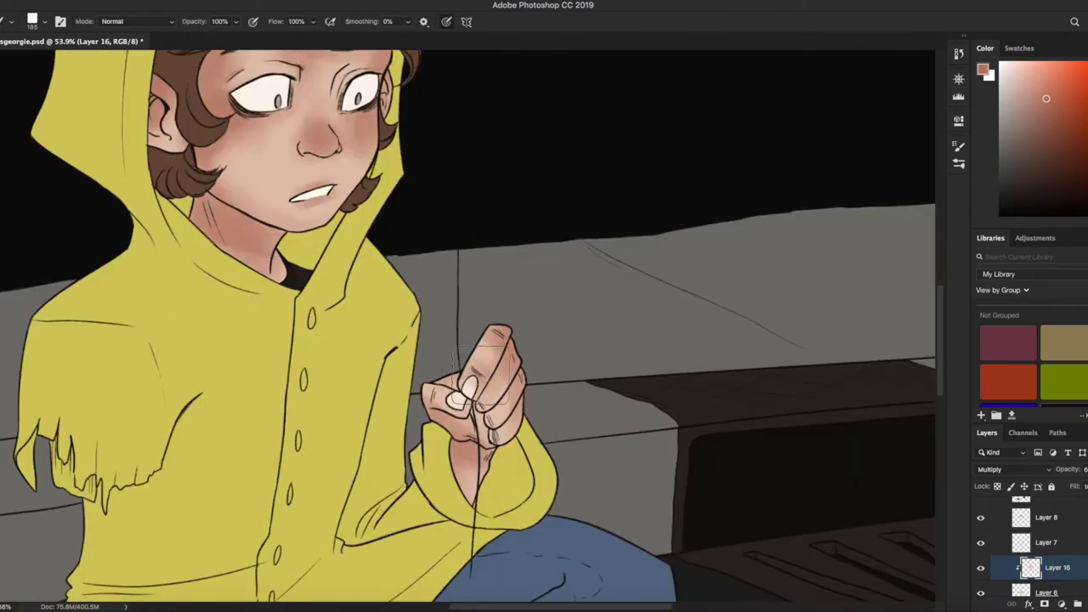
{"action": "scroll", "coordinate": [459, 357], "scroll_direction": "up", "scroll_amount": 5}
{"action": "scroll", "coordinate": [366, 366], "scroll_direction": "left", "scroll_amount": 1}
- Add a layer clipped above Layer 16 and start darker reddish-brown shading where the hair meets the temple
{"action": "right_click", "coordinate": [1058, 567]}
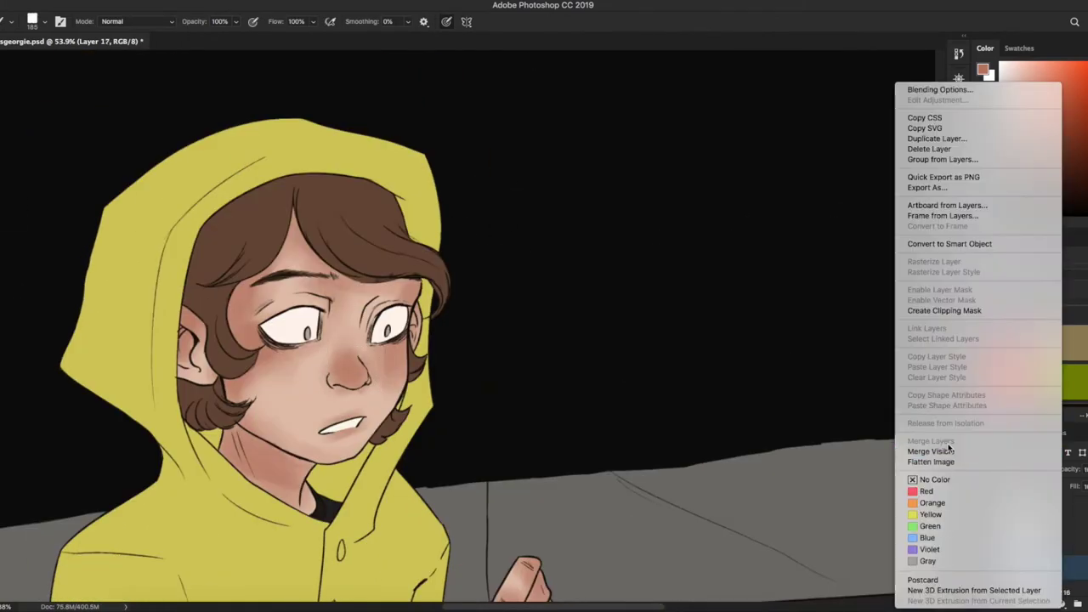
{"action": "left_click", "coordinate": [1062, 603]}
{"action": "scroll", "coordinate": [357, 340], "scroll_direction": "up", "scroll_amount": 5}
{"action": "left_click", "coordinate": [44, 23]}
{"action": "left_click", "coordinate": [44, 31]}
{"action": "scroll", "coordinate": [263, 360], "scroll_direction": "left", "scroll_amount": 3}
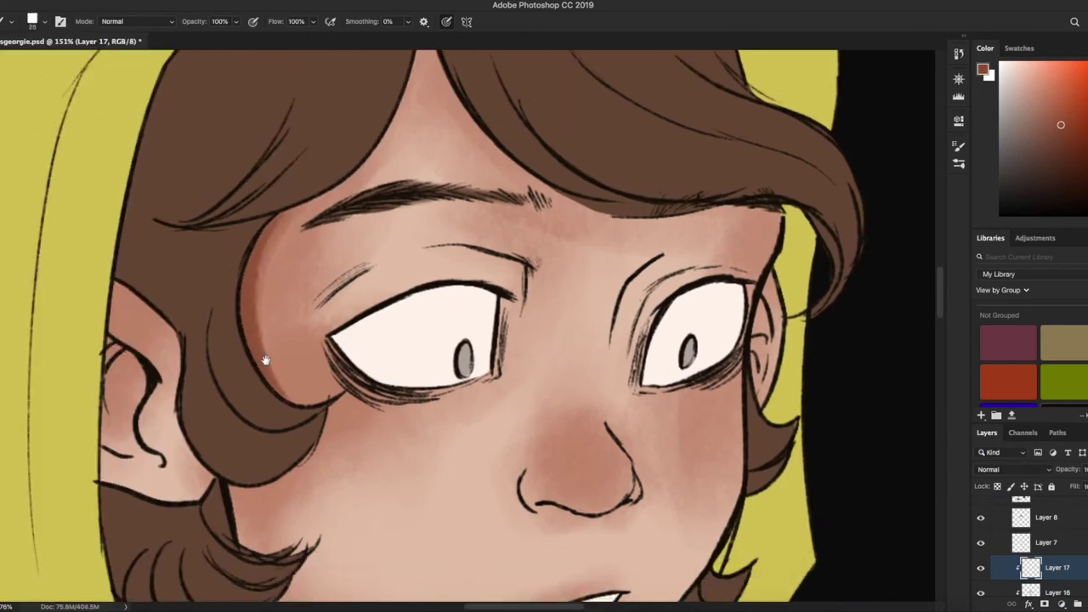
- Add reddish-brown shadows under the cheek hair, beside the nose bridge, under the nose and inside the ear
{"action": "scroll", "coordinate": [262, 340], "scroll_direction": "down", "scroll_amount": 3}
{"action": "scroll", "coordinate": [262, 332], "scroll_direction": "right", "scroll_amount": 4}
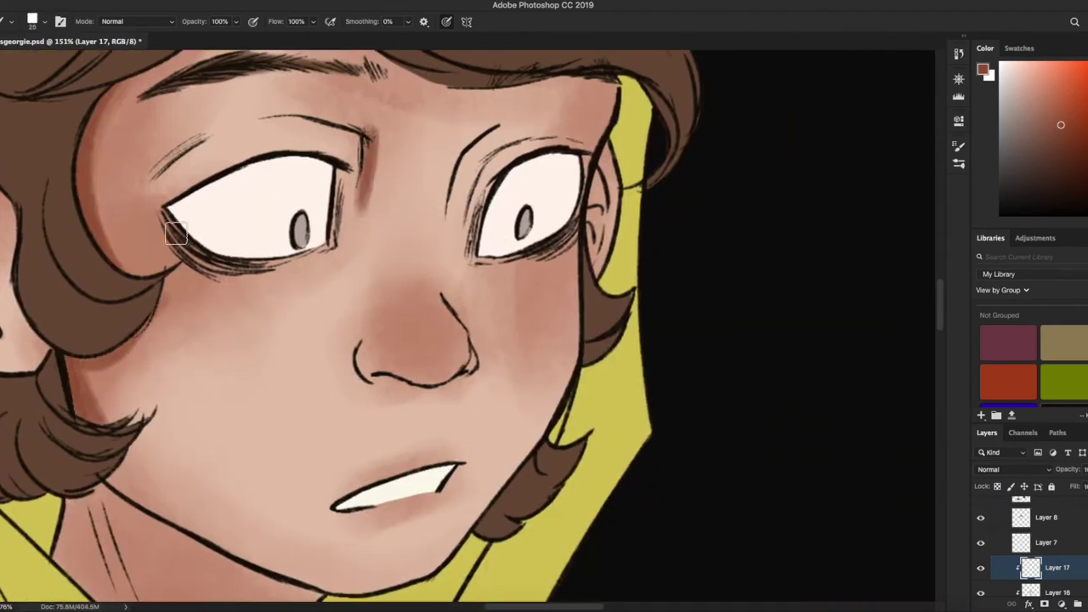
{"action": "scroll", "coordinate": [498, 425], "scroll_direction": "up", "scroll_amount": 2}
{"action": "scroll", "coordinate": [497, 425], "scroll_direction": "left", "scroll_amount": 3}
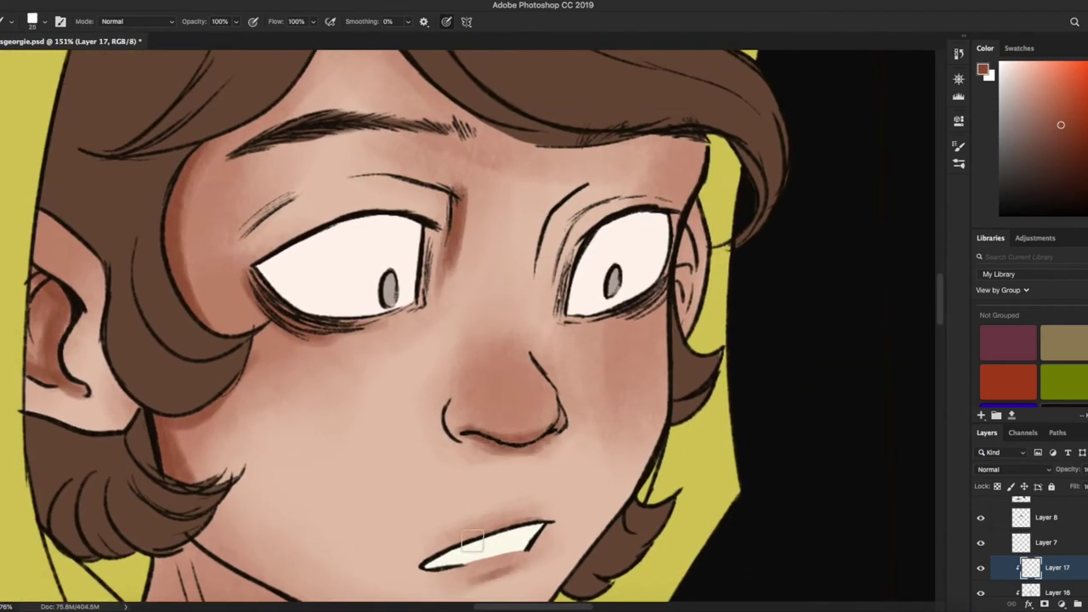
- Shade both eye sockets in reddish brown along the upper lid creases and inner corners
{"action": "left_click_drag", "start_coordinate": [656, 334], "coordinate": [645, 369]}
{"action": "left_click_drag", "start_coordinate": [680, 280], "coordinate": [646, 228]}
{"action": "left_click_drag", "start_coordinate": [562, 225], "coordinate": [536, 335]}
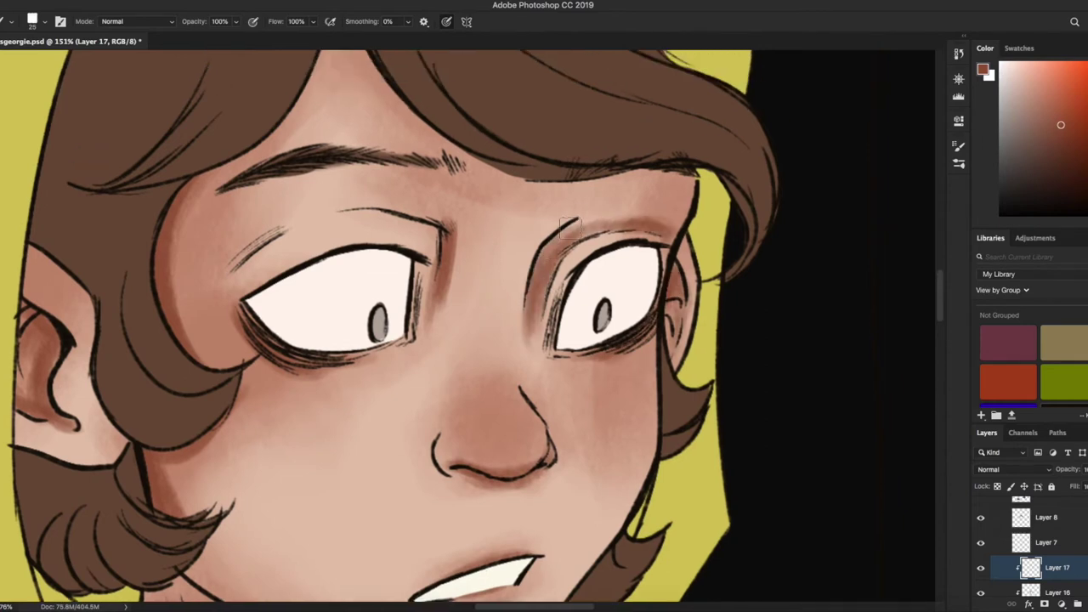
{"action": "left_click_drag", "start_coordinate": [596, 223], "coordinate": [545, 252]}
{"action": "left_click_drag", "start_coordinate": [332, 205], "coordinate": [446, 223]}
{"action": "left_click_drag", "start_coordinate": [459, 328], "coordinate": [407, 204]}
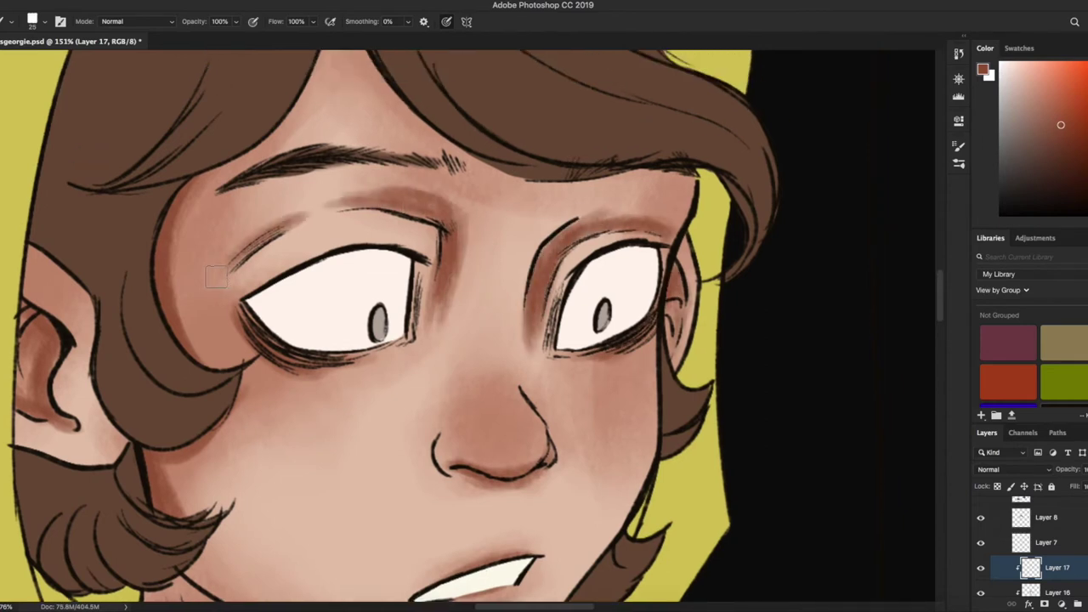
- Deepen the reddish-brown shadows around the eyes, below the jaw on the neck and along the ear
{"action": "scroll", "coordinate": [605, 194], "scroll_direction": "up", "scroll_amount": 3}
{"action": "left_click_drag", "start_coordinate": [340, 213], "coordinate": [420, 284]}
{"action": "mouse_move", "coordinate": [545, 340]}
{"action": "left_mouse_down"}
{"action": "mouse_move", "coordinate": [629, 321]}
{"action": "mouse_move", "coordinate": [476, 344]}
{"action": "left_mouse_up"}
{"action": "scroll", "coordinate": [632, 186], "scroll_direction": "down", "scroll_amount": 4}
{"action": "scroll", "coordinate": [134, 442], "scroll_direction": "down", "scroll_amount": 4}
{"action": "mouse_move", "coordinate": [119, 366]}
{"action": "left_mouse_down"}
{"action": "mouse_move", "coordinate": [299, 479]}
{"action": "mouse_move", "coordinate": [94, 443]}
{"action": "left_mouse_up"}
{"action": "scroll", "coordinate": [85, 159], "scroll_direction": "up", "scroll_amount": 3}
{"action": "scroll", "coordinate": [85, 159], "scroll_direction": "left", "scroll_amount": 2}
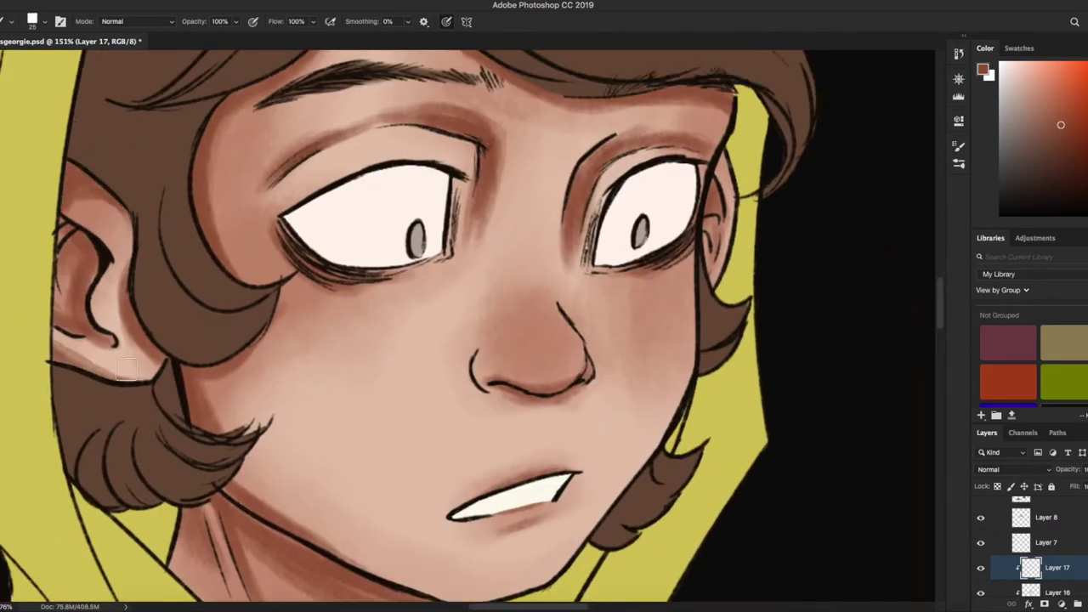
- Soften the shading around the far eye with the eraser and darken the neck shadow beside the shirt collar
{"action": "key", "text": "e"}
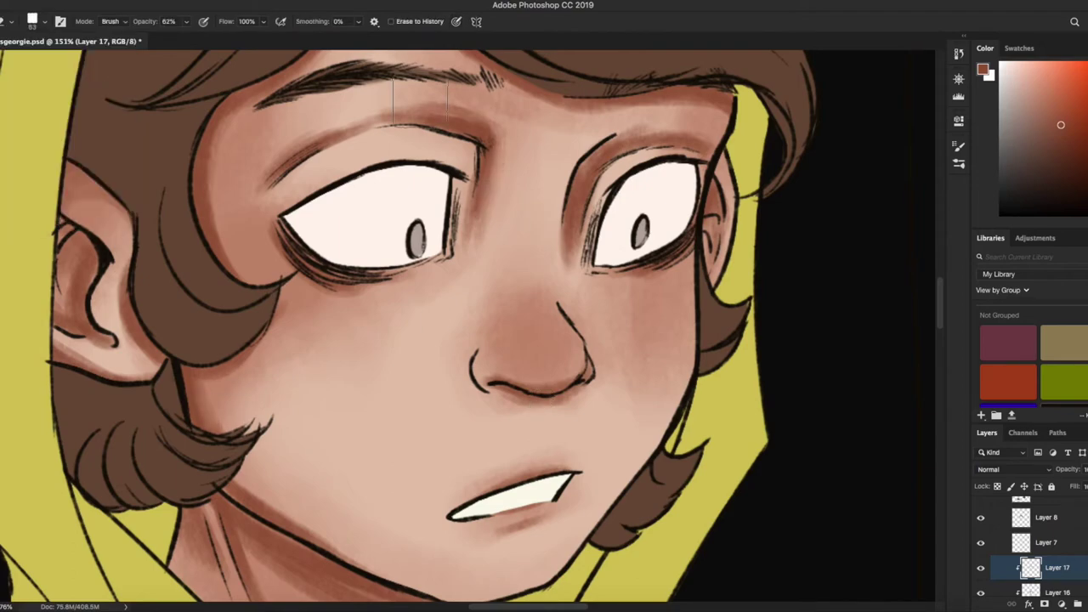
{"action": "left_click_drag", "start_coordinate": [667, 134], "coordinate": [660, 176]}
{"action": "scroll", "coordinate": [661, 175], "scroll_direction": "down", "scroll_amount": 6}
{"action": "scroll", "coordinate": [661, 175], "scroll_direction": "right", "scroll_amount": 2}
{"action": "key", "text": "b"}
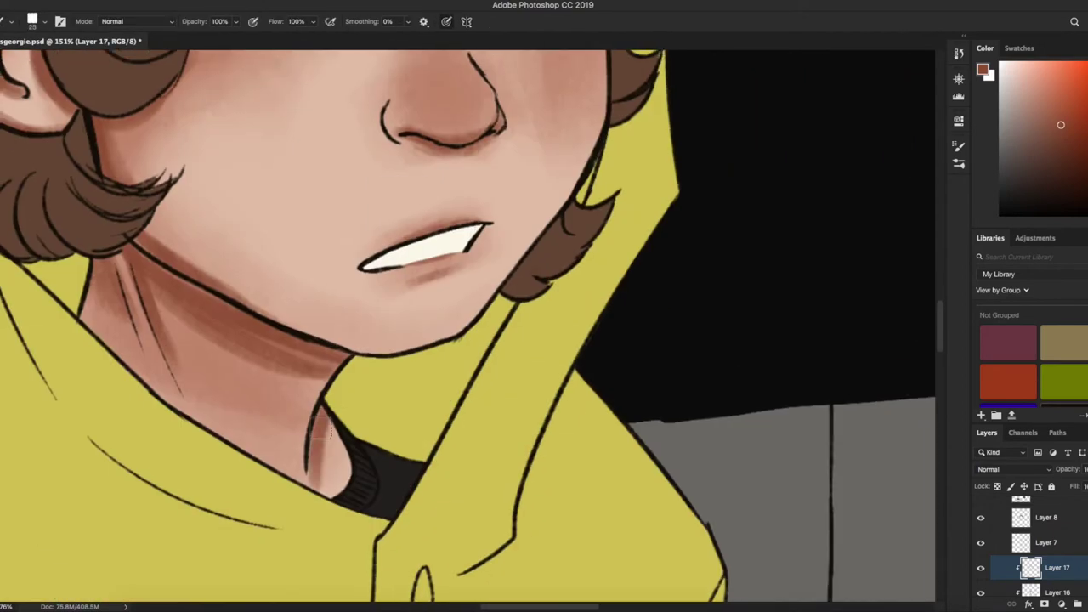
{"action": "scroll", "coordinate": [333, 330], "scroll_direction": "up", "scroll_amount": 7}
{"action": "scroll", "coordinate": [450, 287], "scroll_direction": "right", "scroll_amount": 2}
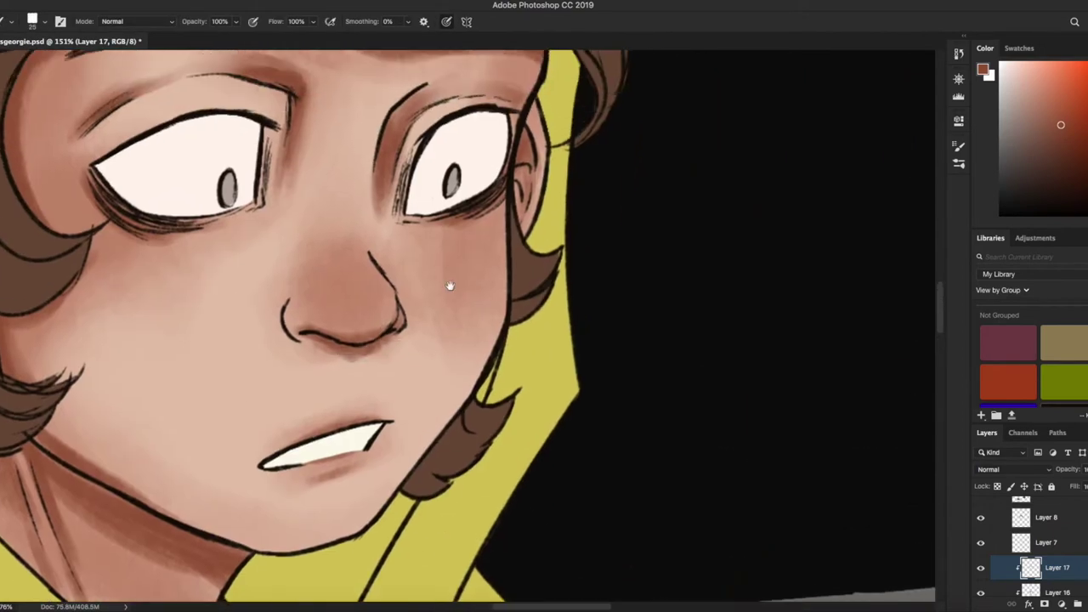
- Paint reddish-brown shadows on the raised hand between the fingers, under the thumb, in the palm and on the wrist
{"action": "scroll", "coordinate": [491, 231], "scroll_direction": "down", "scroll_amount": 12}
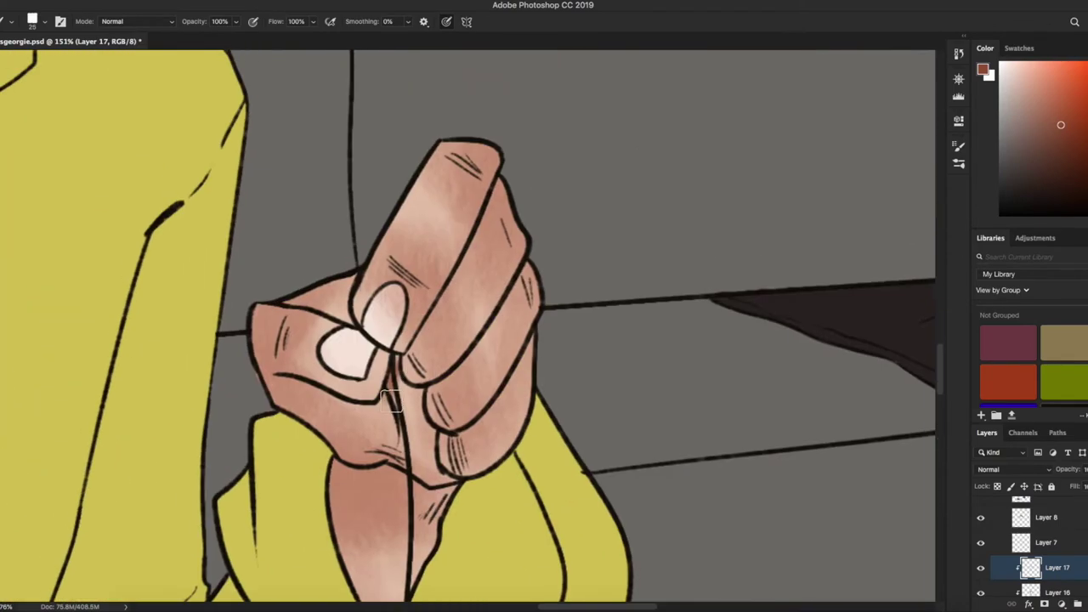
{"action": "mouse_move", "coordinate": [425, 466]}
{"action": "left_mouse_down"}
{"action": "mouse_move", "coordinate": [358, 459]}
{"action": "mouse_move", "coordinate": [289, 387]}
{"action": "mouse_move", "coordinate": [272, 393]}
{"action": "left_mouse_up"}
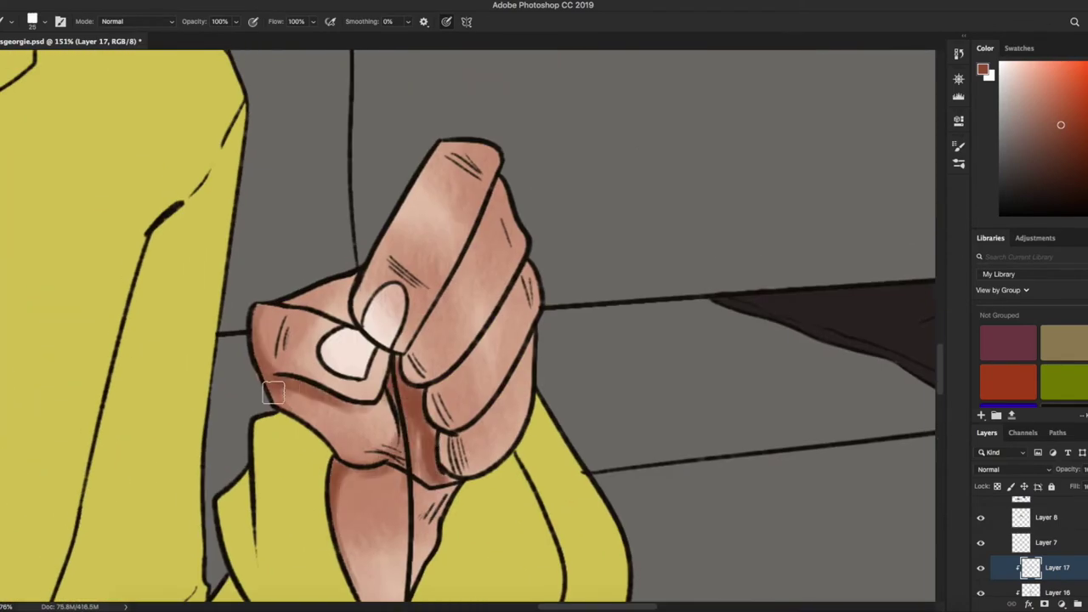
{"action": "mouse_move", "coordinate": [405, 368]}
{"action": "left_mouse_down"}
{"action": "mouse_move", "coordinate": [502, 281]}
{"action": "mouse_move", "coordinate": [487, 417]}
{"action": "left_mouse_up"}
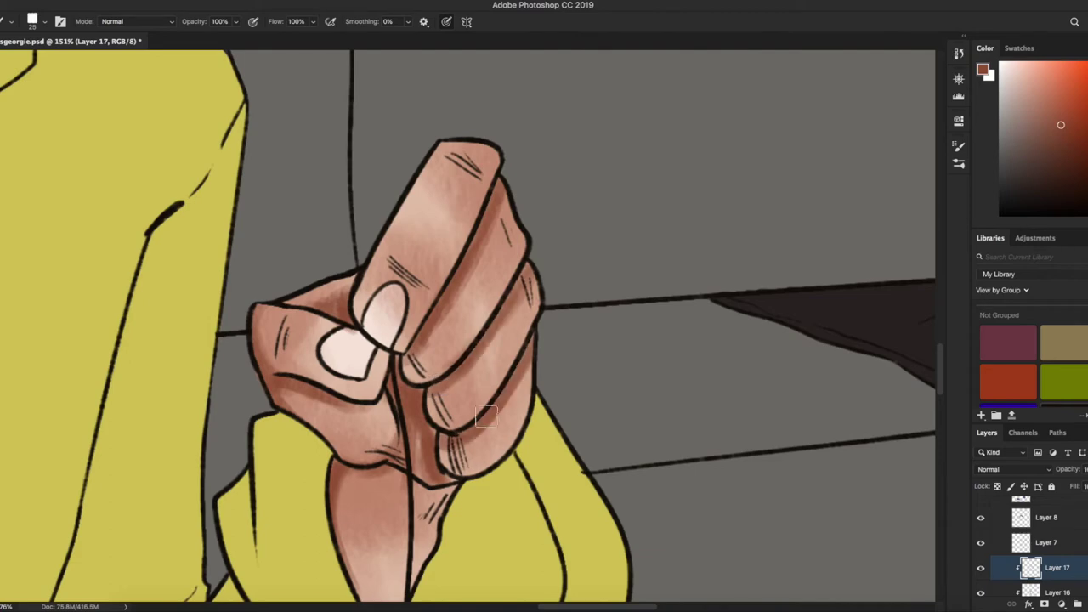
{"action": "scroll", "coordinate": [470, 399], "scroll_direction": "down", "scroll_amount": 4}
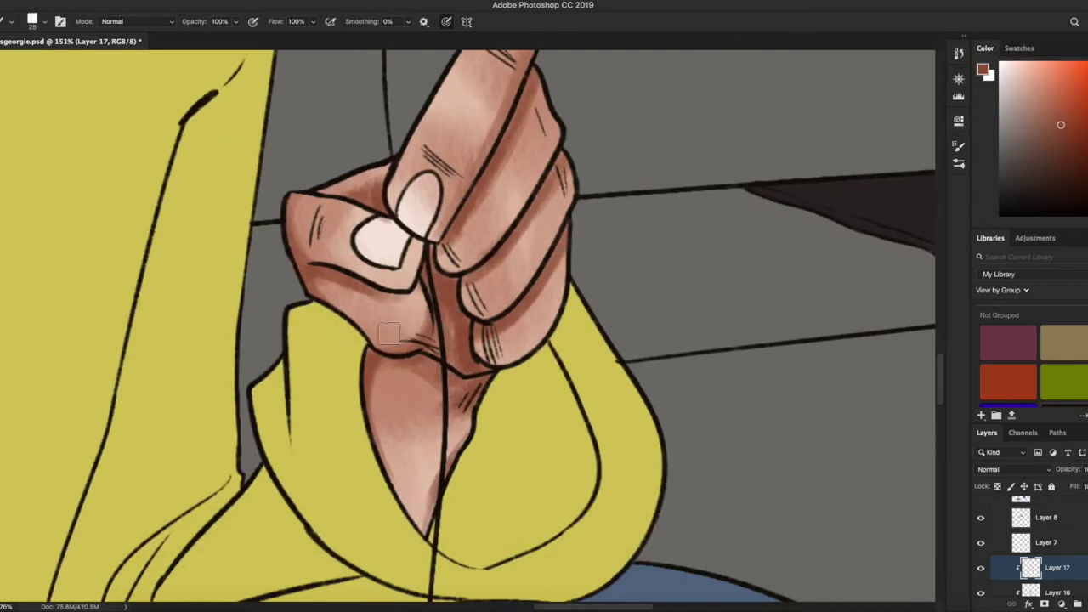
{"action": "scroll", "coordinate": [477, 280], "scroll_direction": "down", "scroll_amount": 3}
- Change the blend mode of the reddish-brown shadow layer and add a new clipped layer above it
{"action": "key", "text": "z"}
{"action": "left_click_drag", "start_coordinate": [530, 318], "coordinate": [383, 318]}
{"action": "left_click", "coordinate": [1012, 470]}
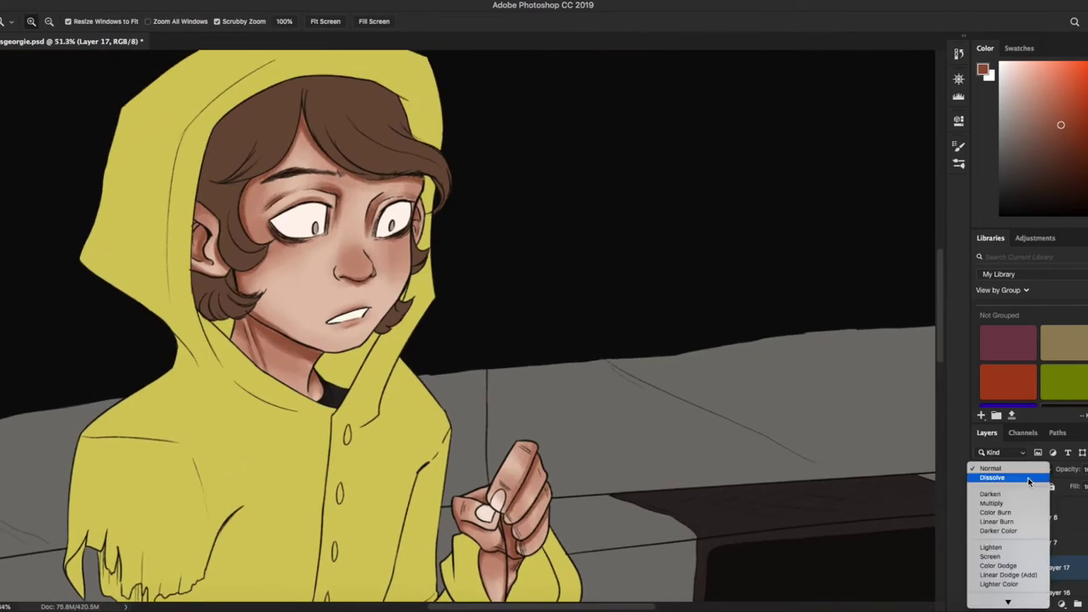
{"action": "left_click", "coordinate": [995, 519]}
{"action": "left_click_drag", "start_coordinate": [324, 343], "coordinate": [425, 343]}
{"action": "key", "text": "b"}
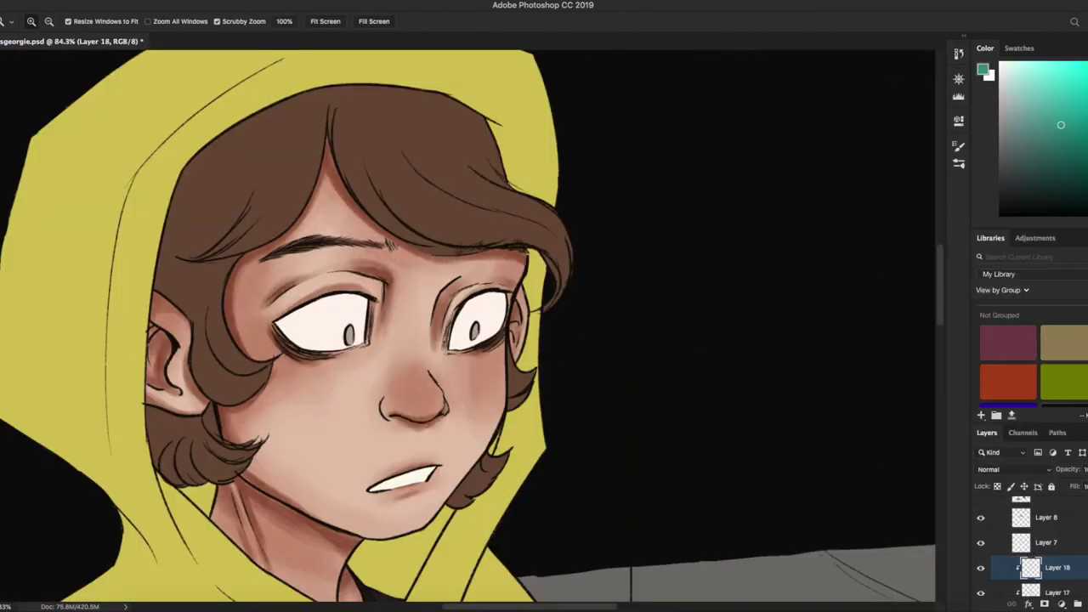
- Paint soft near-white cyan highlights on the cheek, jaw, forehead and upper eyelids with the textured brush at 91 px
{"action": "right_click", "coordinate": [62, 63]}
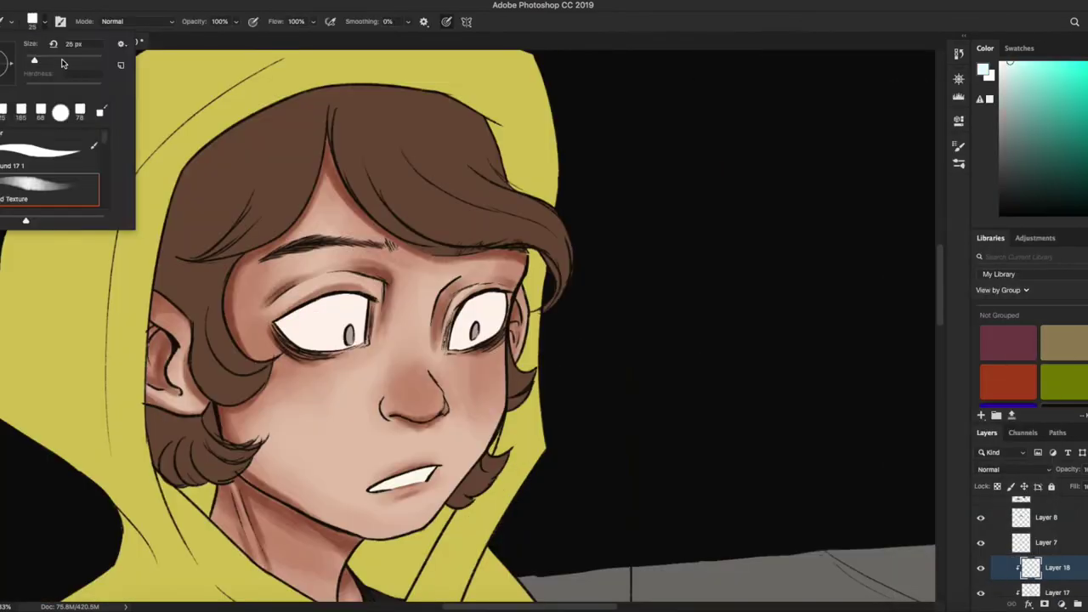
{"action": "left_click_drag", "start_coordinate": [272, 382], "coordinate": [366, 442]}
{"action": "left_click_drag", "start_coordinate": [273, 476], "coordinate": [408, 527]}
{"action": "left_click_drag", "start_coordinate": [289, 272], "coordinate": [332, 281]}
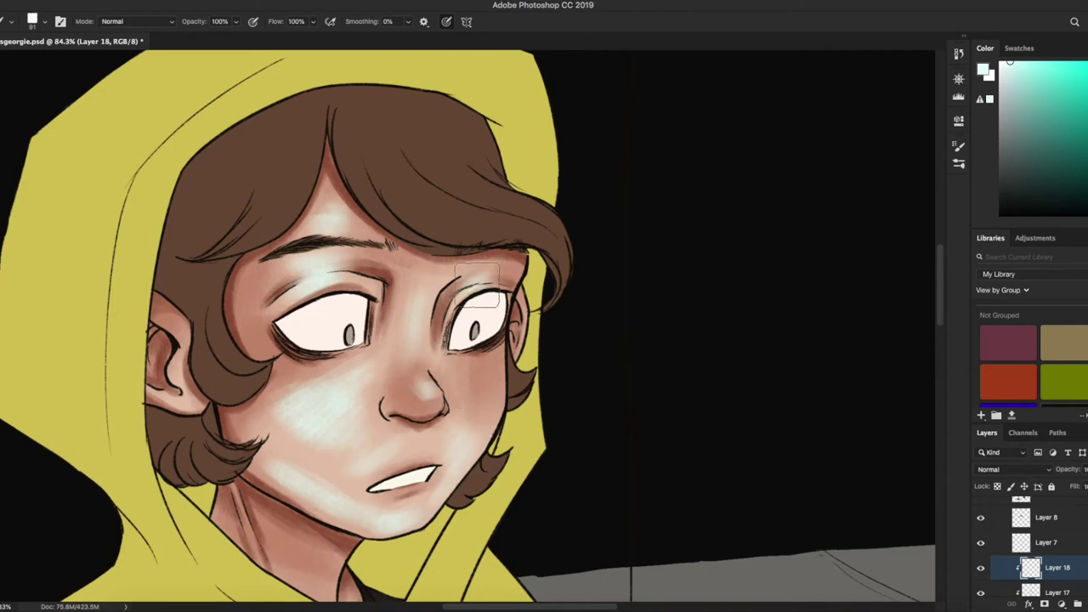
- Add the same pale highlights along the fingers of the raised hand
{"action": "scroll", "coordinate": [510, 383], "scroll_direction": "down", "scroll_amount": 10}
{"action": "scroll", "coordinate": [510, 383], "scroll_direction": "right", "scroll_amount": 5}
{"action": "left_click_drag", "start_coordinate": [519, 374], "coordinate": [495, 472]}
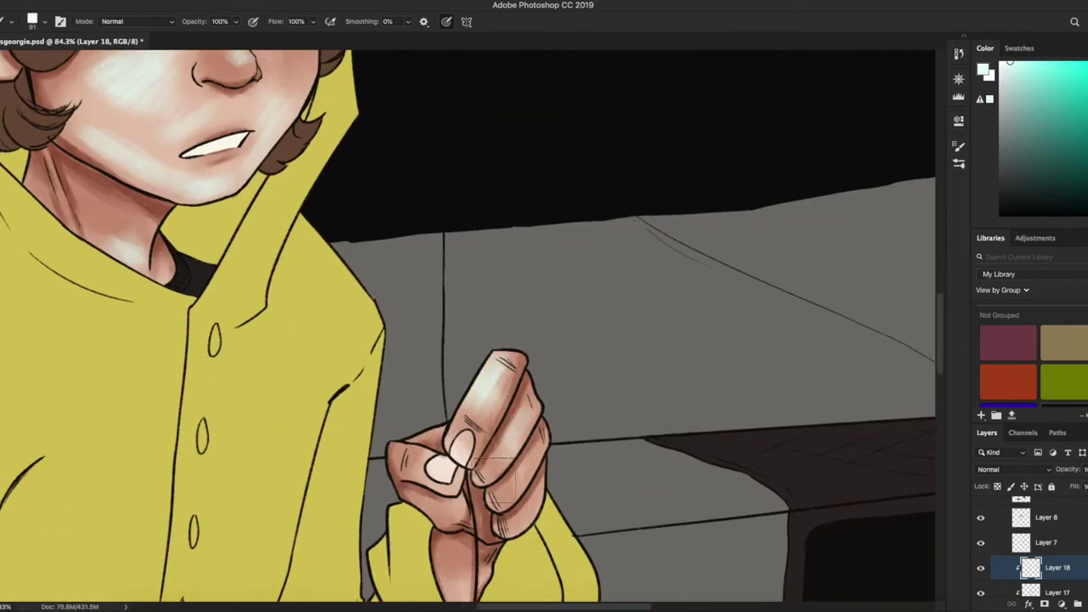
{"action": "scroll", "coordinate": [476, 510], "scroll_direction": "down", "scroll_amount": 2}
- Set the skin highlight layer to Overlay blending and lower its opacity
{"action": "left_click_drag", "start_coordinate": [473, 344], "coordinate": [272, 345]}
{"action": "key", "text": "shift+alt+o"}
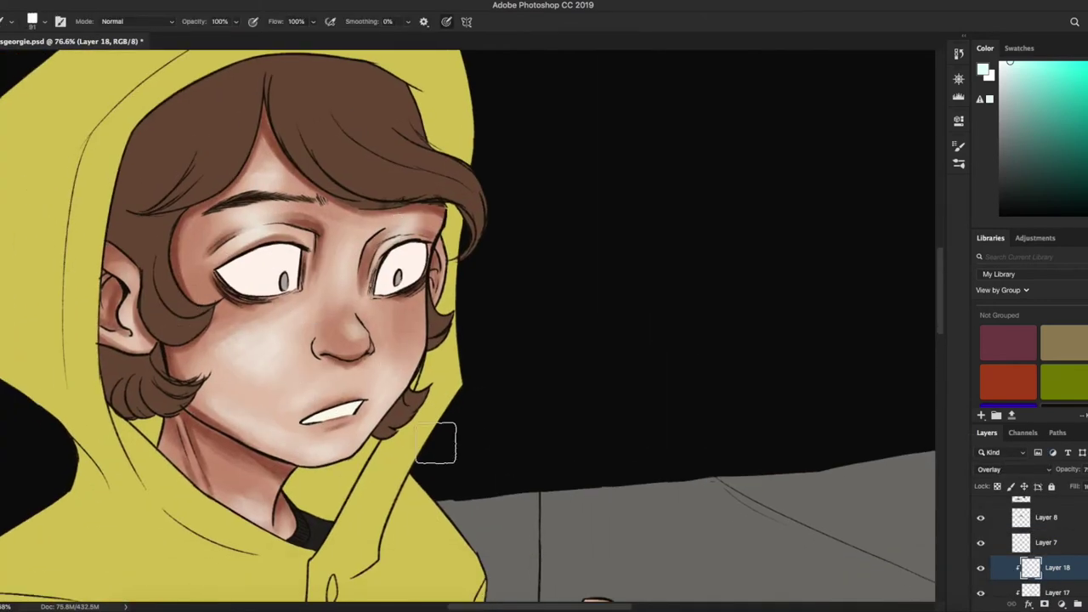
{"action": "scroll", "coordinate": [436, 443], "scroll_direction": "up", "scroll_amount": 5}
{"action": "scroll", "coordinate": [436, 443], "scroll_direction": "right", "scroll_amount": 3}
{"action": "scroll", "coordinate": [268, 393], "scroll_direction": "down", "scroll_amount": 6}
{"action": "scroll", "coordinate": [269, 394], "scroll_direction": "left", "scroll_amount": 2}
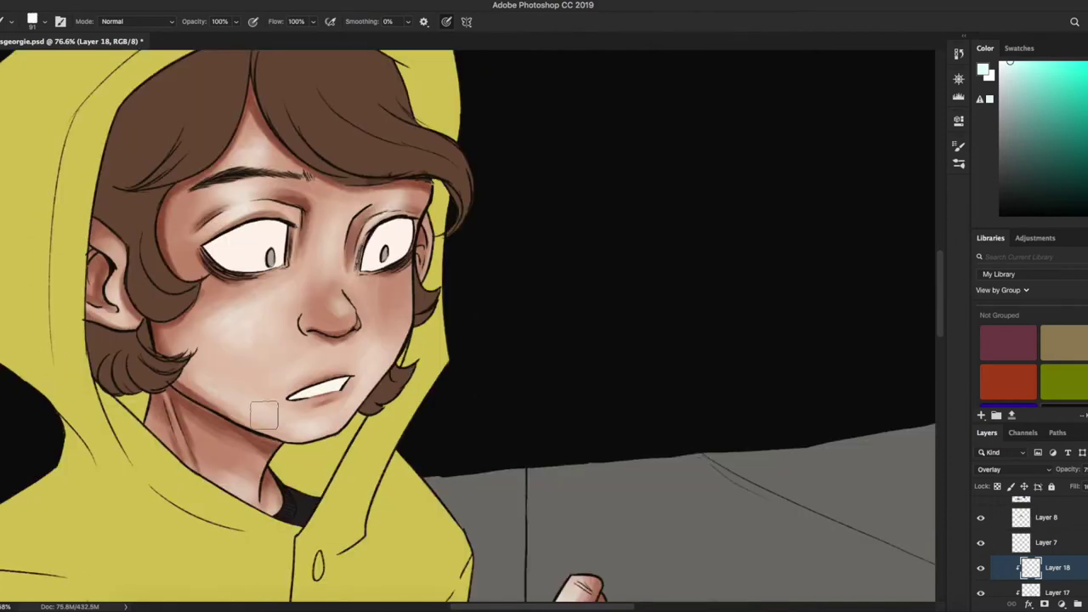
{"action": "scroll", "coordinate": [263, 415], "scroll_direction": "down", "scroll_amount": 12}
{"action": "scroll", "coordinate": [263, 415], "scroll_direction": "right", "scroll_amount": 5}
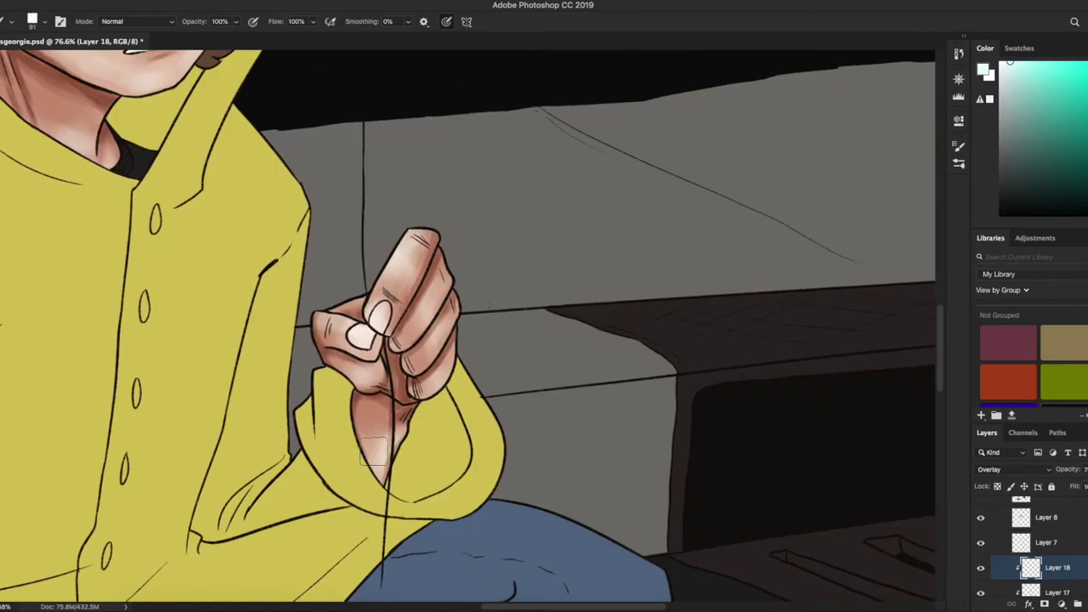
- Add a new layer clipped to Layer 7, which holds the eye whites
{"action": "key", "text": "z"}
{"action": "mouse_move", "coordinate": [476, 302]}
{"action": "left_mouse_down"}
{"action": "mouse_move", "coordinate": [410, 300]}
{"action": "mouse_move", "coordinate": [464, 301]}
{"action": "left_mouse_up"}
{"action": "left_click", "coordinate": [1059, 605]}
{"action": "right_click", "coordinate": [1054, 543]}
{"action": "left_click", "coordinate": [972, 308]}
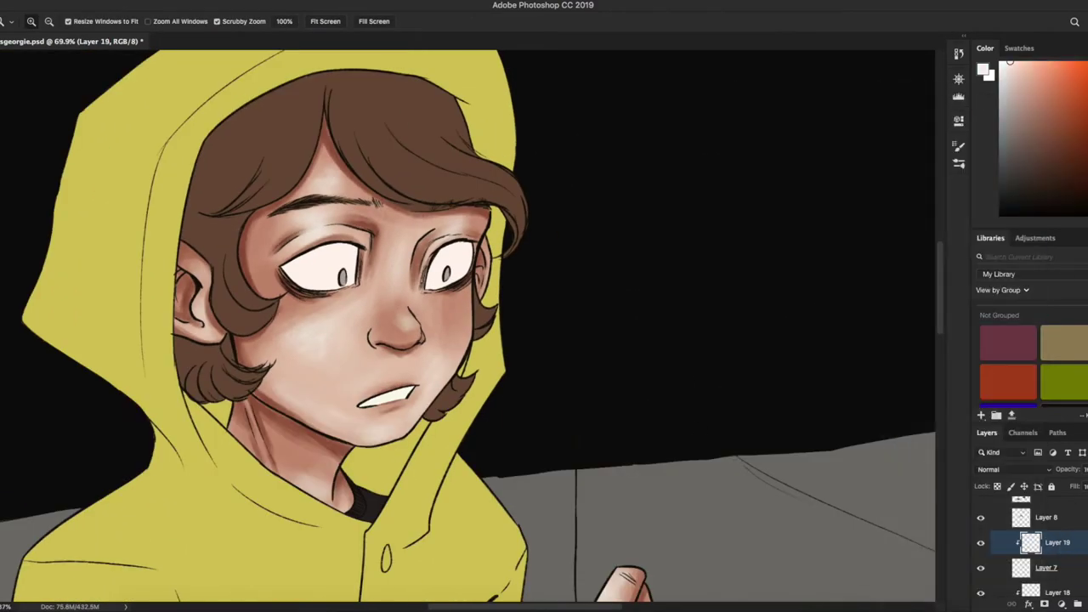
- Pick a muted brownish pink and shade the eye whites beneath the upper lids
{"action": "left_click", "coordinate": [1029, 109]}
{"action": "left_click_drag", "start_coordinate": [393, 259], "coordinate": [425, 260]}
{"action": "key", "text": "b"}
{"action": "mouse_move", "coordinate": [225, 280]}
{"action": "left_mouse_down"}
{"action": "mouse_move", "coordinate": [336, 229]}
{"action": "mouse_move", "coordinate": [344, 259]}
{"action": "left_mouse_up"}
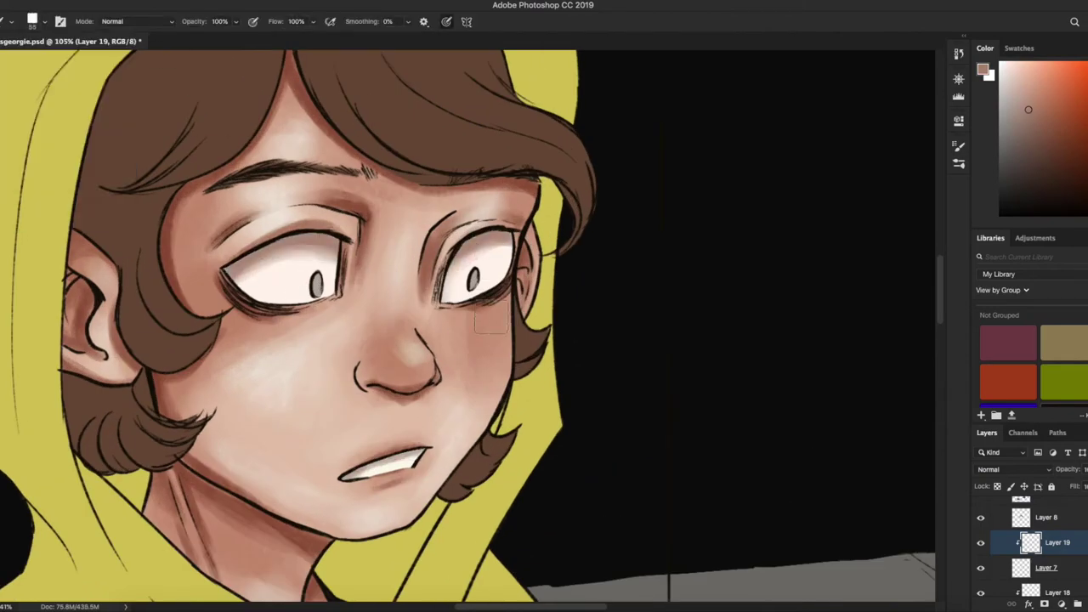
- Set the eye-white shading layer to Multiply blending and lower its opacity
{"action": "scroll", "coordinate": [492, 323], "scroll_direction": "down", "scroll_amount": 5}
{"action": "key", "text": "z"}
{"action": "left_click_drag", "start_coordinate": [646, 429], "coordinate": [612, 429]}
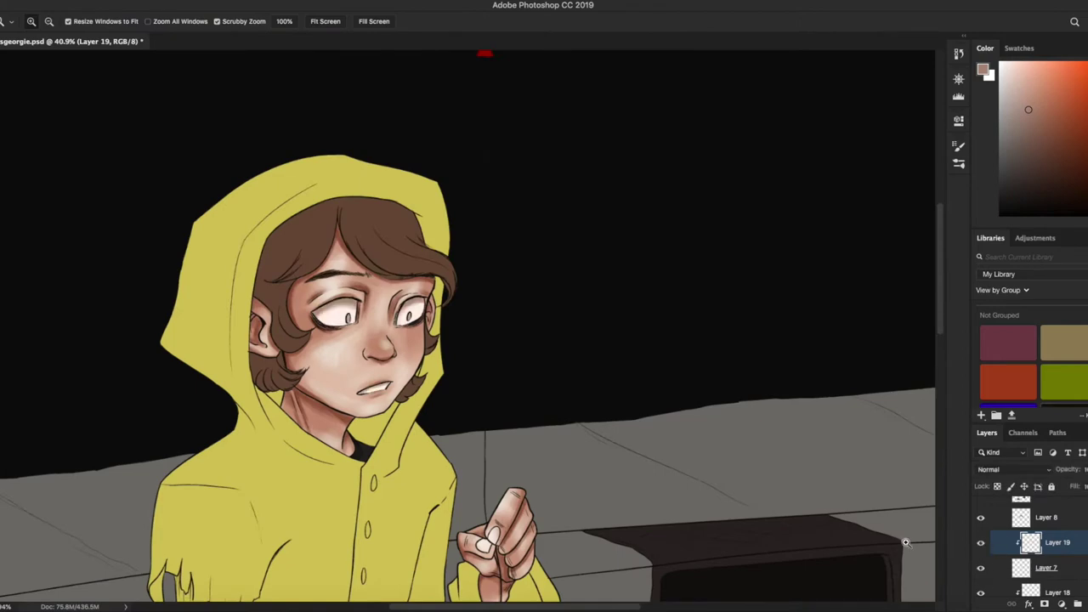
{"action": "key", "text": "ctrl+plus"}
{"action": "left_click", "coordinate": [1016, 470]}
{"action": "left_click", "coordinate": [1012, 504]}
{"action": "key", "text": "b"}
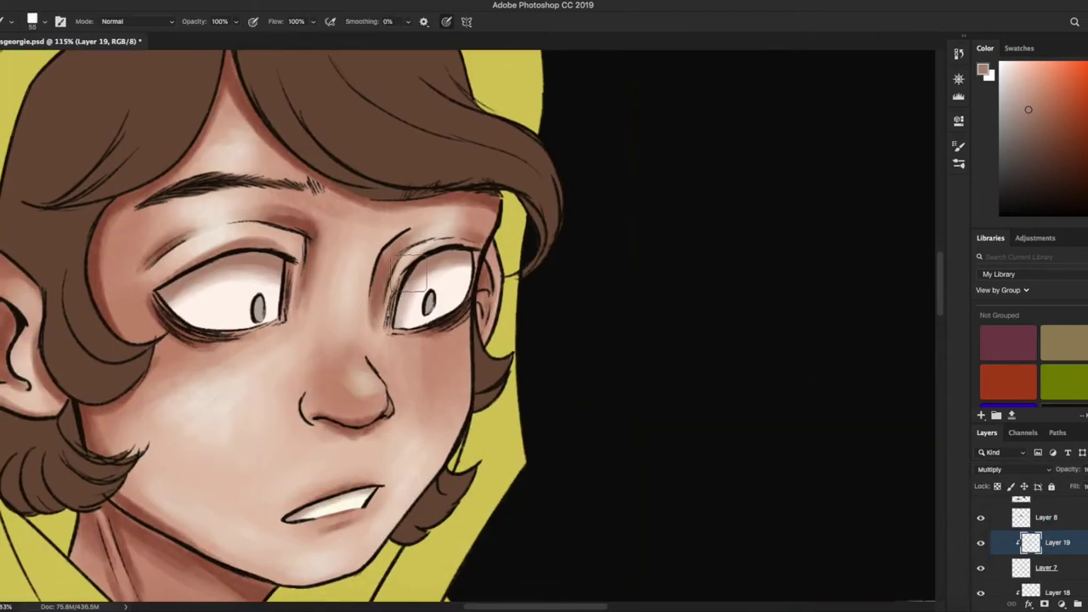
{"action": "key", "text": "z"}
{"action": "left_click_drag", "start_coordinate": [408, 272], "coordinate": [375, 272]}
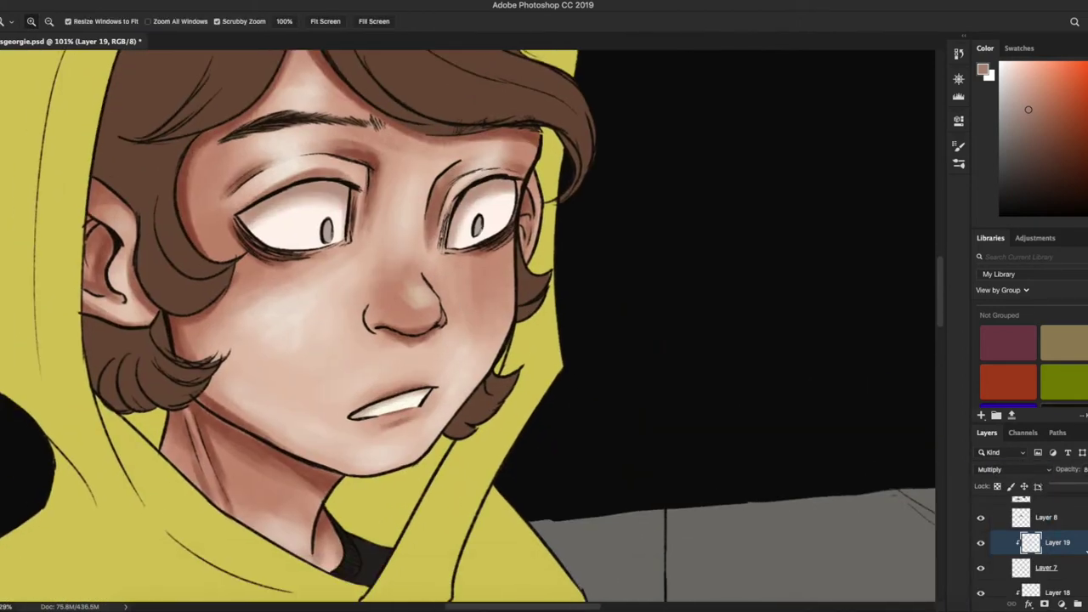
- Add a layer clipped to Layer 8, the hair base, and choose a multi-bristle hair brush at 47 px
{"action": "key", "text": "ctrl+shift+alt+n"}
{"action": "right_click", "coordinate": [1058, 517]}
{"action": "left_click", "coordinate": [963, 313]}
{"action": "key", "text": "b"}
{"action": "scroll", "coordinate": [595, 303], "scroll_direction": "up", "scroll_amount": 3}
{"action": "left_click", "coordinate": [38, 21]}
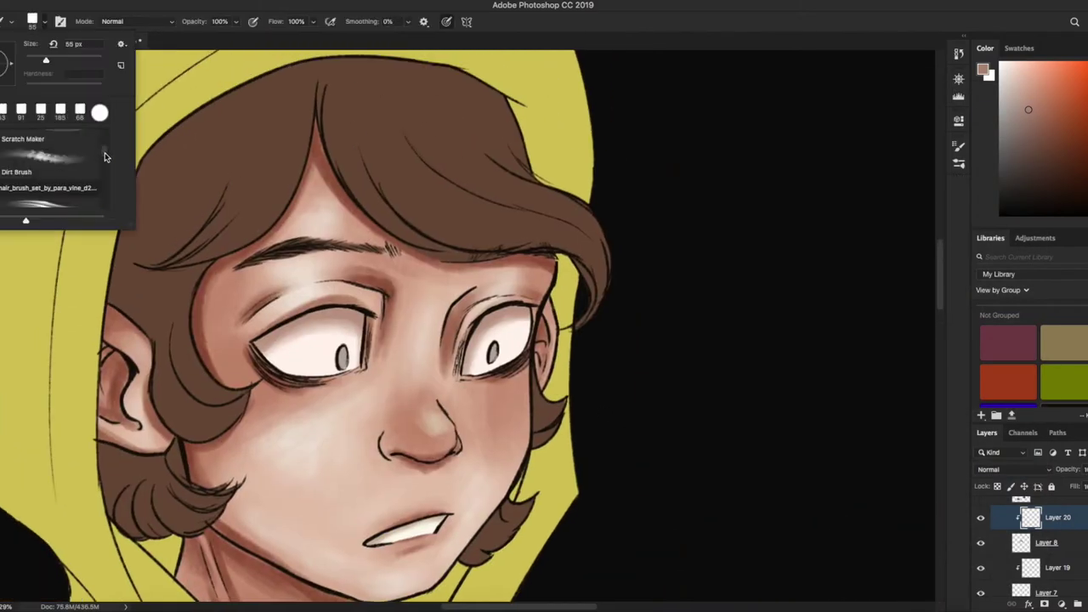
{"action": "scroll", "coordinate": [51, 170], "scroll_direction": "down", "scroll_amount": 3}
{"action": "double_click", "coordinate": [42, 158]}
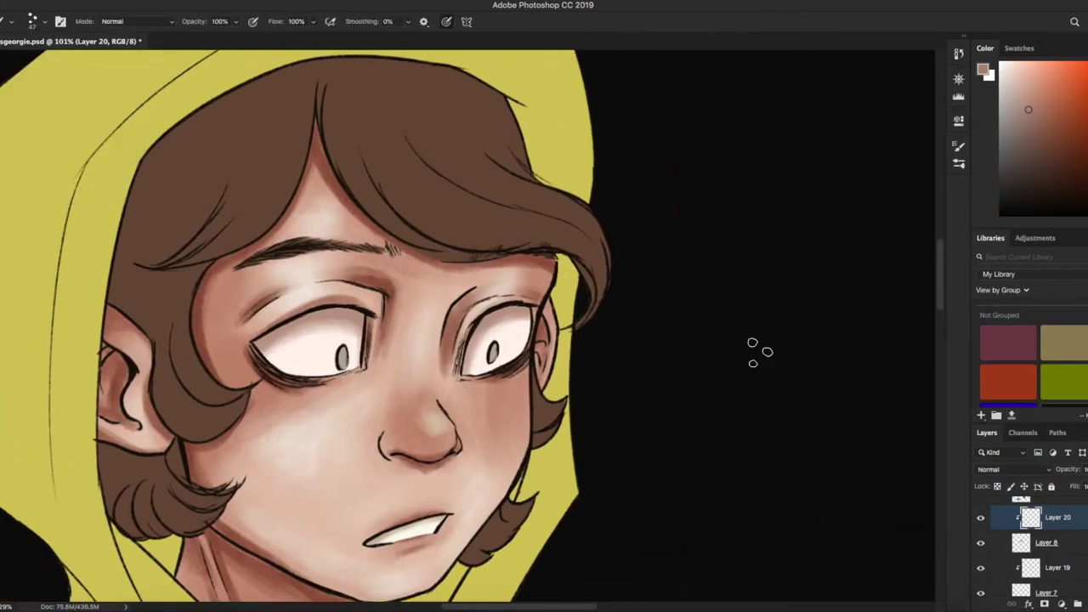
- Paint dark brown strands from the parting through both sides of the bangs and down the locks around the ear
{"action": "left_click_drag", "start_coordinate": [1051, 167], "coordinate": [1051, 180]}
{"action": "left_click_drag", "start_coordinate": [153, 294], "coordinate": [175, 354]}
{"action": "left_click_drag", "start_coordinate": [273, 145], "coordinate": [170, 353]}
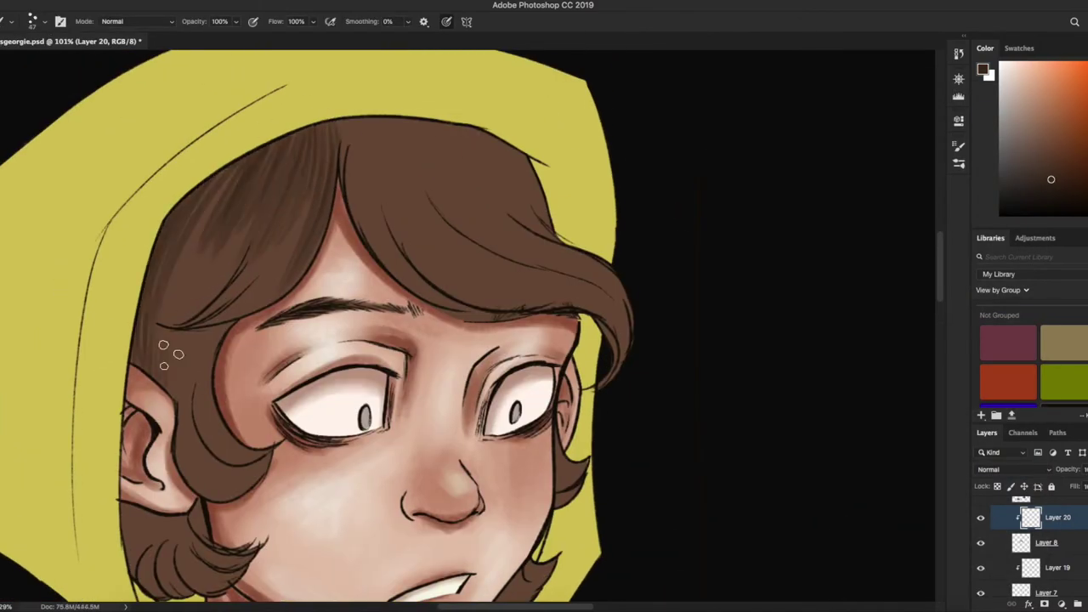
{"action": "mouse_move", "coordinate": [321, 143]}
{"action": "left_mouse_down"}
{"action": "mouse_move", "coordinate": [462, 219]}
{"action": "mouse_move", "coordinate": [547, 218]}
{"action": "left_mouse_up"}
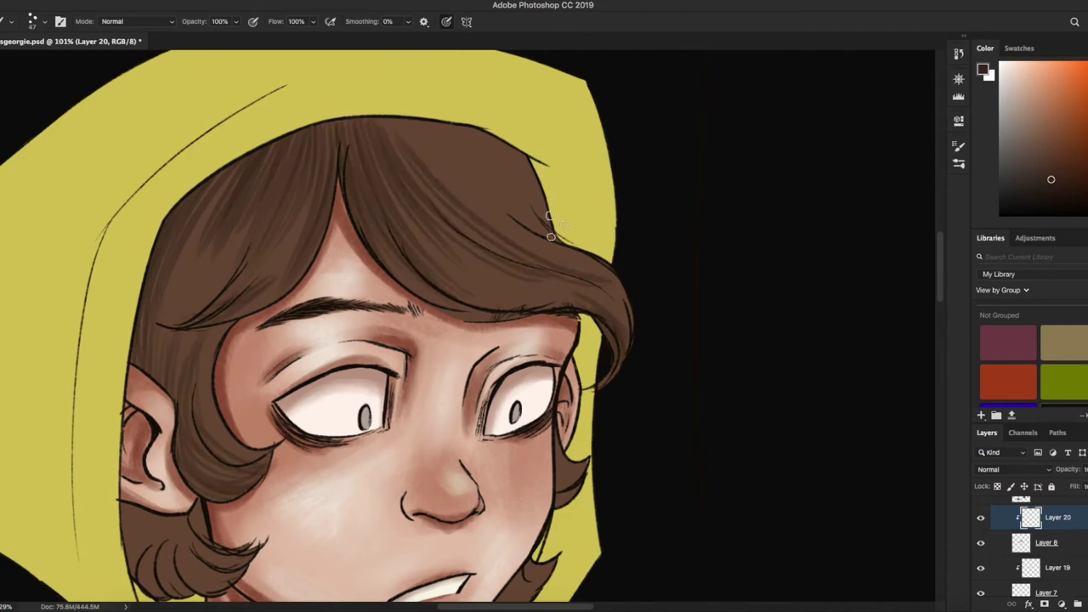
{"action": "left_click_drag", "start_coordinate": [425, 123], "coordinate": [544, 221]}
{"action": "left_click_drag", "start_coordinate": [366, 123], "coordinate": [195, 315]}
{"action": "left_click_drag", "start_coordinate": [502, 413], "coordinate": [513, 202]}
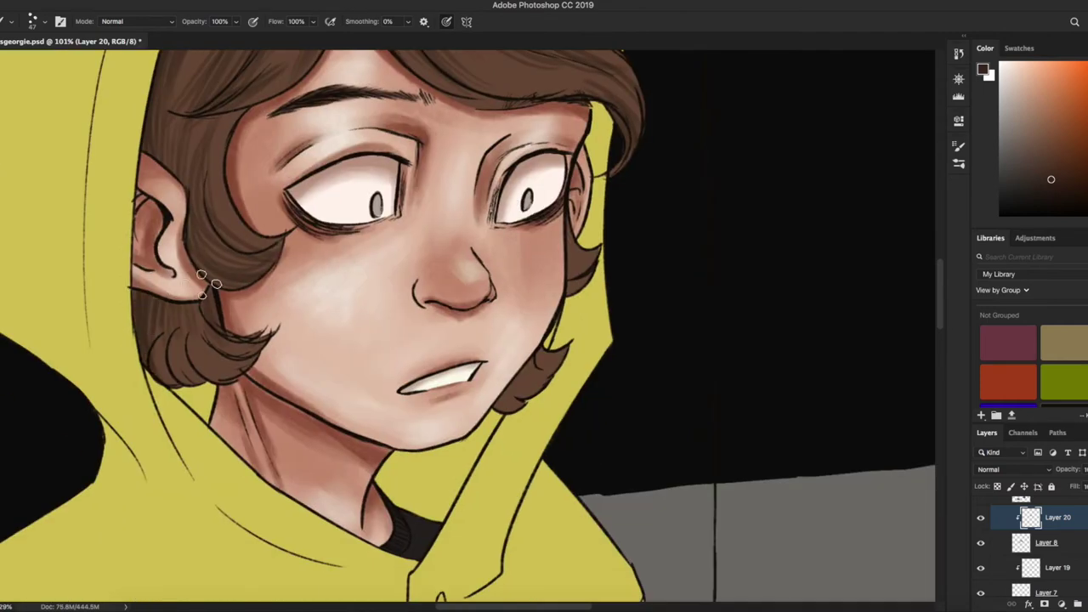
- Paint lighter brown strands through both sides of the bangs and the locks beside the face
{"action": "scroll", "coordinate": [627, 234], "scroll_direction": "up", "scroll_amount": 5}
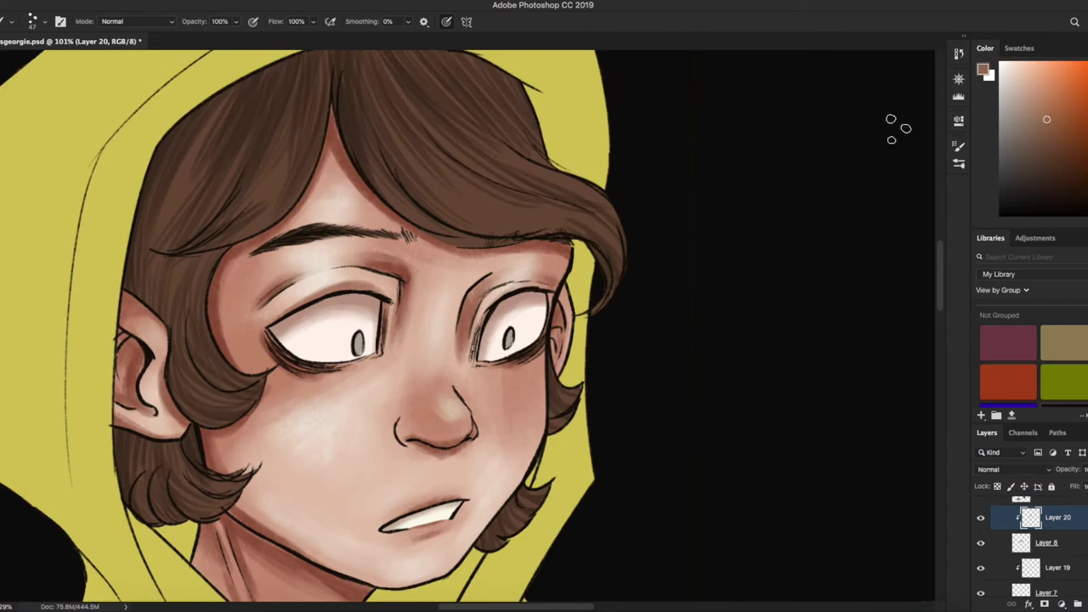
{"action": "left_click_drag", "start_coordinate": [421, 206], "coordinate": [585, 225]}
{"action": "mouse_move", "coordinate": [328, 97]}
{"action": "left_mouse_down"}
{"action": "mouse_move", "coordinate": [209, 135]}
{"action": "mouse_move", "coordinate": [150, 263]}
{"action": "left_mouse_up"}
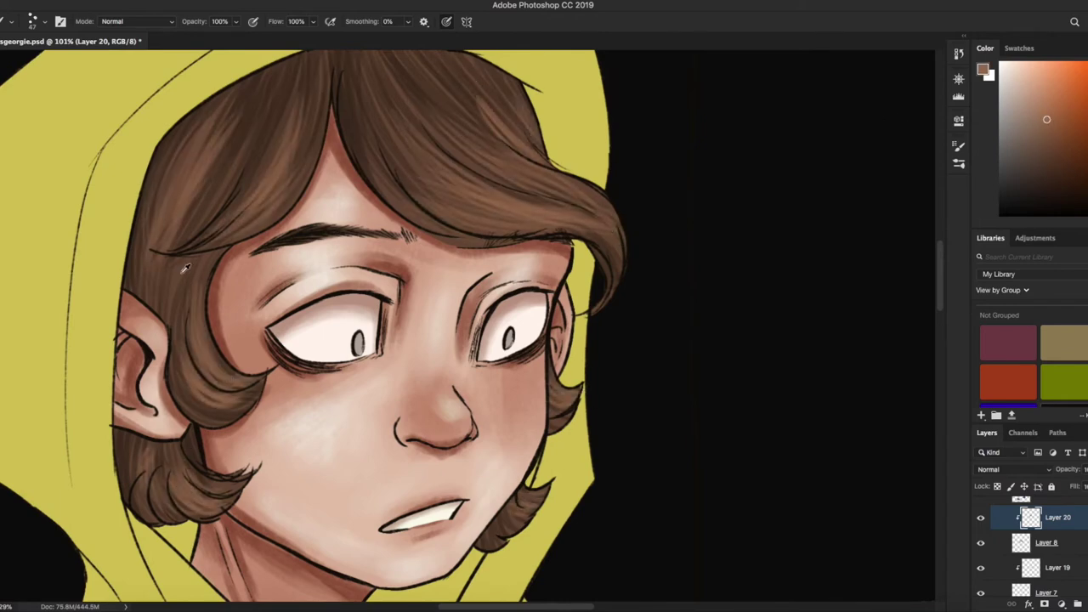
{"action": "scroll", "coordinate": [461, 119], "scroll_direction": "up", "scroll_amount": 2}
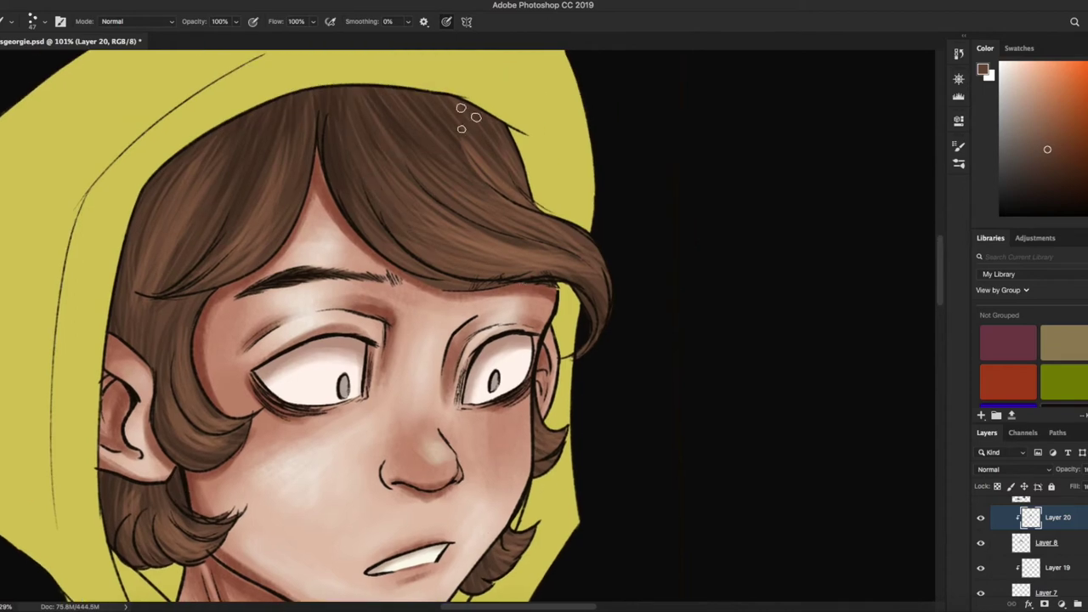
{"action": "scroll", "coordinate": [493, 341], "scroll_direction": "down", "scroll_amount": 2}
- Add another clipped layer above the hair strands and choose a different bristle brush for highlights
{"action": "key", "text": "ctrl+shift+alt+n"}
{"action": "key", "text": "x"}
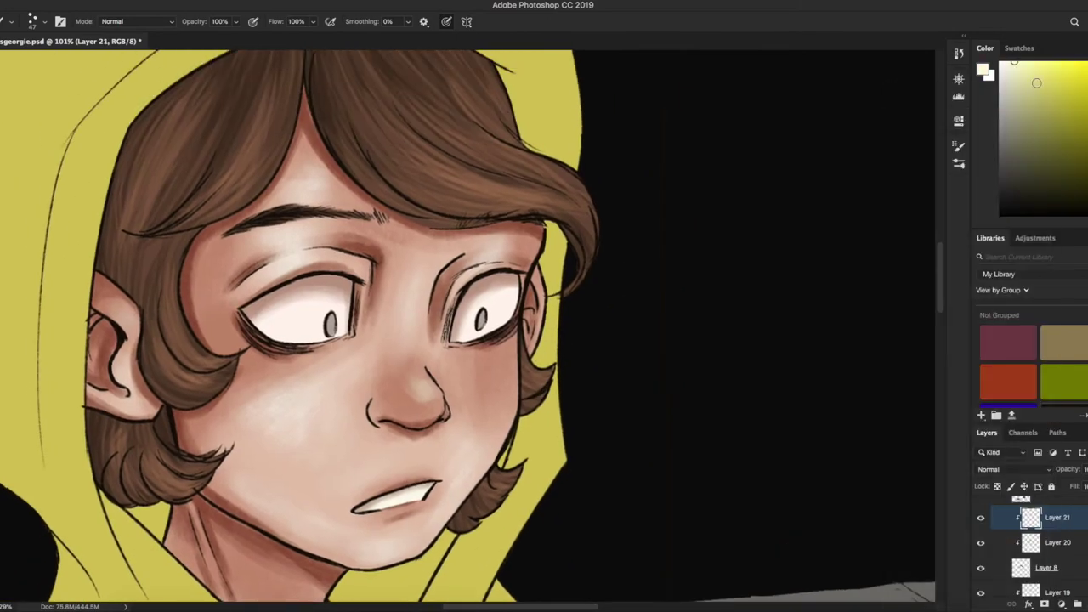
{"action": "scroll", "coordinate": [251, 195], "scroll_direction": "up", "scroll_amount": 3}
{"action": "left_click", "coordinate": [32, 21]}
{"action": "left_click", "coordinate": [51, 148]}
- Paint pale cyan highlight strands across both sides of the bangs and the locks beside the cheeks
{"action": "scroll", "coordinate": [196, 255], "scroll_direction": "up", "scroll_amount": 2}
{"action": "mouse_move", "coordinate": [178, 374]}
{"action": "left_mouse_down"}
{"action": "mouse_move", "coordinate": [201, 270]}
{"action": "mouse_move", "coordinate": [217, 340]}
{"action": "mouse_move", "coordinate": [264, 289]}
{"action": "mouse_move", "coordinate": [417, 255]}
{"action": "mouse_move", "coordinate": [340, 247]}
{"action": "mouse_move", "coordinate": [547, 357]}
{"action": "mouse_move", "coordinate": [646, 340]}
{"action": "mouse_move", "coordinate": [564, 297]}
{"action": "mouse_move", "coordinate": [522, 208]}
{"action": "mouse_move", "coordinate": [624, 328]}
{"action": "left_mouse_up"}
{"action": "scroll", "coordinate": [332, 247], "scroll_direction": "right", "scroll_amount": 3}
{"action": "scroll", "coordinate": [119, 347], "scroll_direction": "down", "scroll_amount": 5}
{"action": "mouse_move", "coordinate": [119, 347]}
{"action": "left_mouse_down"}
{"action": "mouse_move", "coordinate": [328, 366]}
{"action": "mouse_move", "coordinate": [163, 456]}
{"action": "mouse_move", "coordinate": [96, 467]}
{"action": "mouse_move", "coordinate": [76, 553]}
{"action": "left_mouse_up"}
{"action": "scroll", "coordinate": [95, 464], "scroll_direction": "down", "scroll_amount": 2}
{"action": "scroll", "coordinate": [626, 372], "scroll_direction": "right", "scroll_amount": 3}
{"action": "scroll", "coordinate": [491, 514], "scroll_direction": "up", "scroll_amount": 5}
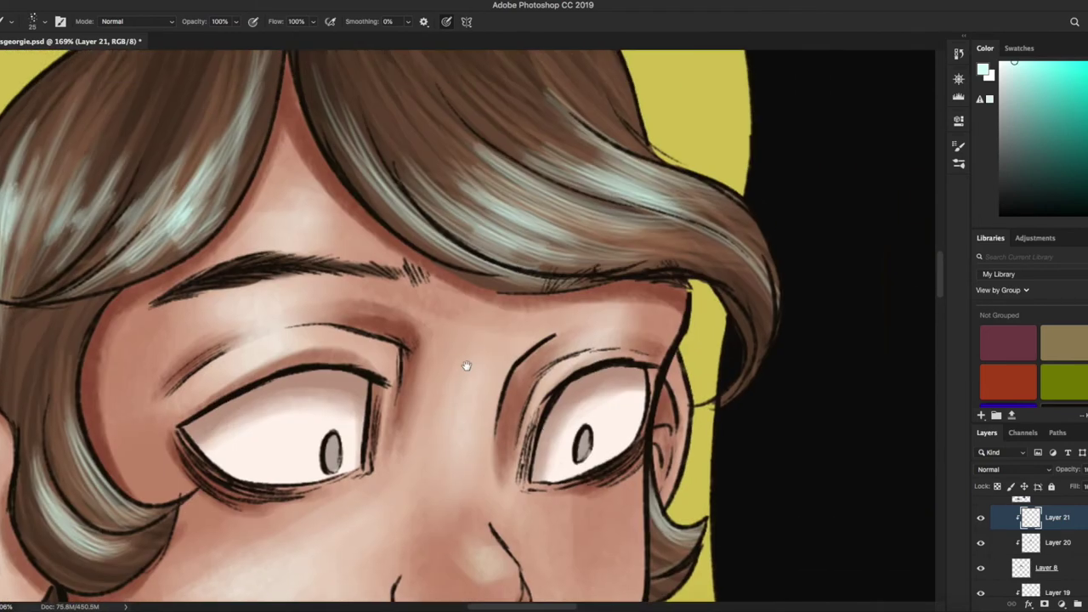
- Change the blend mode of the cyan hair highlight layer and add a new clipped layer above it
{"action": "key", "text": "z"}
{"action": "left_click_drag", "start_coordinate": [510, 340], "coordinate": [408, 340]}
{"action": "left_click", "coordinate": [1012, 469]}
{"action": "left_click", "coordinate": [1035, 486]}
{"action": "key", "text": "ctrl+shift+alt+n"}
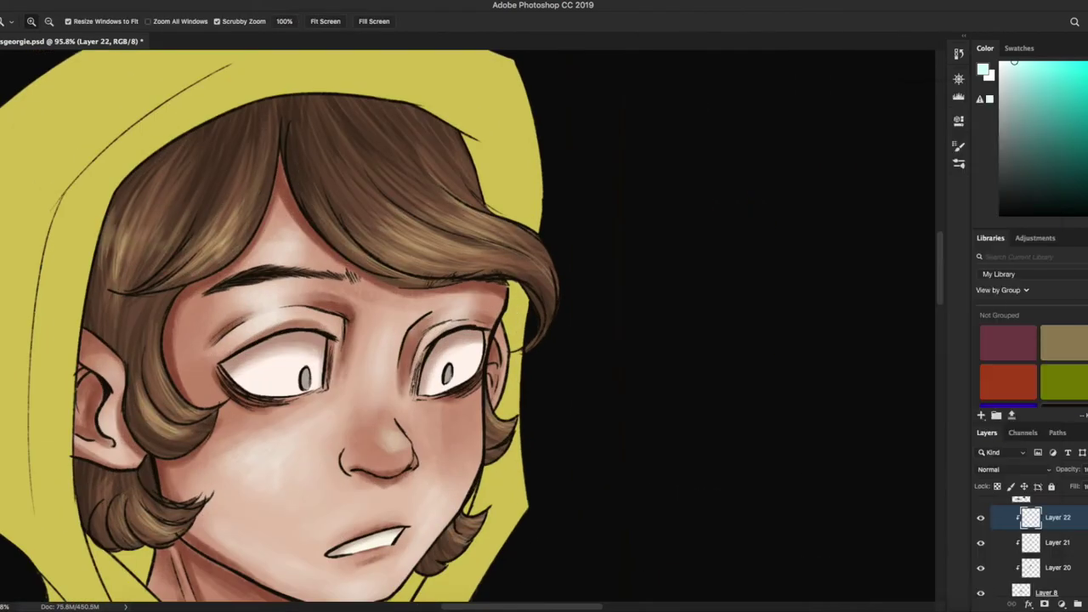
- Choose a finer brush at 19 px and paint near-white shine strokes across the hair section on the near-ear side
{"action": "left_click_drag", "start_coordinate": [54, 204], "coordinate": [161, 247]}
{"action": "key", "text": "b"}
{"action": "left_click", "coordinate": [32, 21]}
{"action": "double_click", "coordinate": [88, 166]}
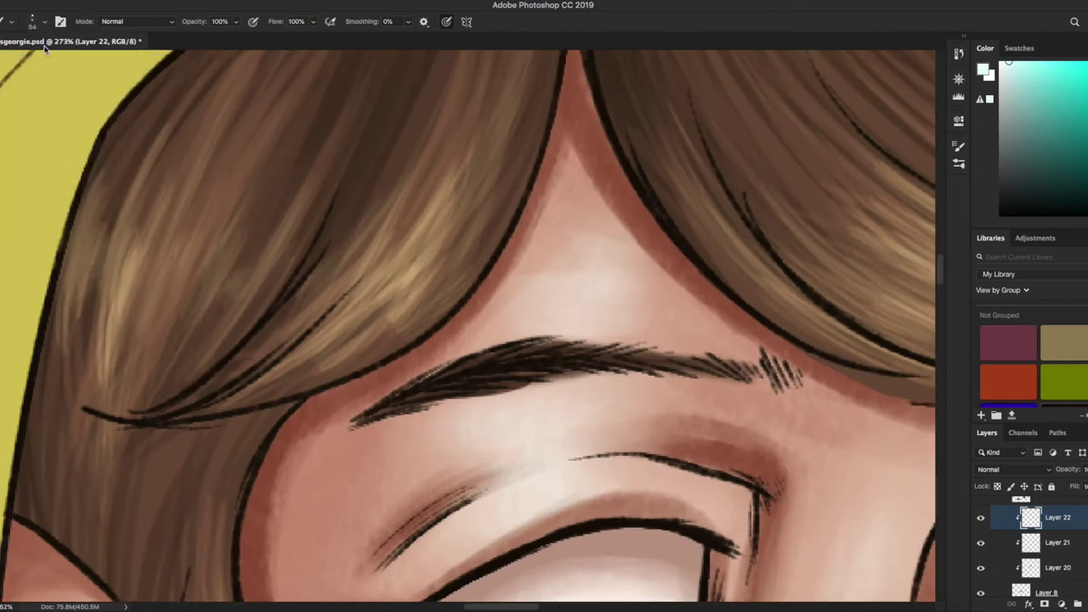
{"action": "mouse_move", "coordinate": [89, 228]}
{"action": "left_mouse_down"}
{"action": "mouse_move", "coordinate": [161, 255]}
{"action": "mouse_move", "coordinate": [196, 243]}
{"action": "mouse_move", "coordinate": [232, 249]}
{"action": "left_mouse_up"}
{"action": "left_click_drag", "start_coordinate": [340, 113], "coordinate": [217, 349]}
{"action": "left_click_drag", "start_coordinate": [365, 256], "coordinate": [272, 361]}
{"action": "left_click_drag", "start_coordinate": [361, 192], "coordinate": [242, 386]}
{"action": "left_click_drag", "start_coordinate": [434, 149], "coordinate": [285, 425]}
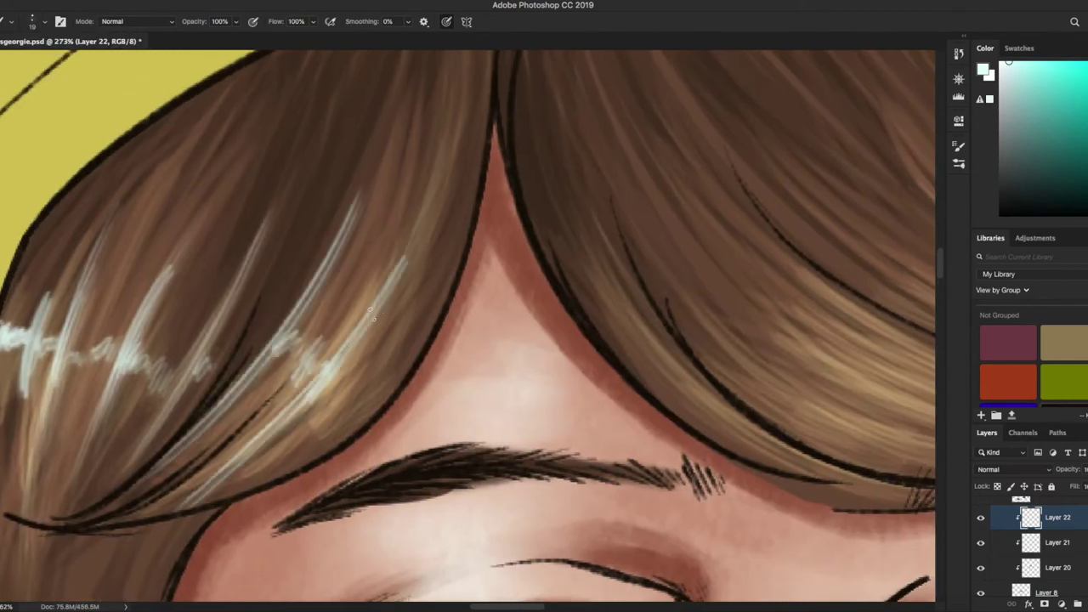
{"action": "left_click_drag", "start_coordinate": [375, 366], "coordinate": [332, 406]}
{"action": "left_click_drag", "start_coordinate": [345, 416], "coordinate": [320, 431]}
- Extend the near-white shine strokes across the swept bangs on the other side of the parting
{"action": "left_click_drag", "start_coordinate": [613, 400], "coordinate": [247, 434]}
{"action": "left_click_drag", "start_coordinate": [213, 485], "coordinate": [323, 383]}
{"action": "mouse_move", "coordinate": [246, 494]}
{"action": "left_mouse_down"}
{"action": "mouse_move", "coordinate": [383, 331]}
{"action": "mouse_move", "coordinate": [544, 434]}
{"action": "left_mouse_up"}
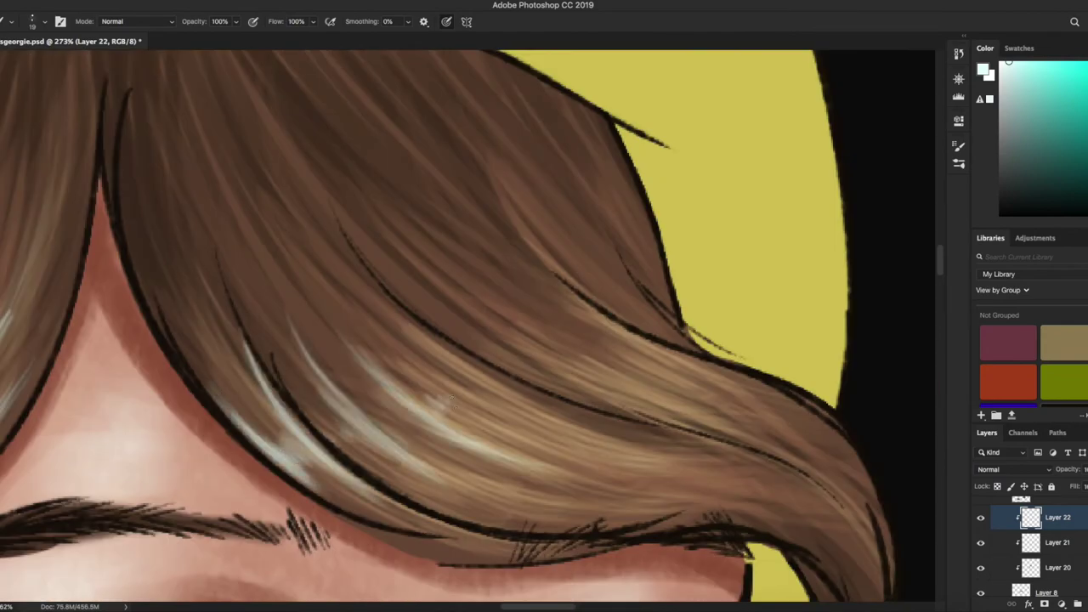
{"action": "left_click_drag", "start_coordinate": [621, 425], "coordinate": [445, 358]}
{"action": "scroll", "coordinate": [340, 332], "scroll_direction": "down", "scroll_amount": 2}
{"action": "key", "text": "z"}
{"action": "scroll", "coordinate": [338, 207], "scroll_direction": "down", "scroll_amount": 3}
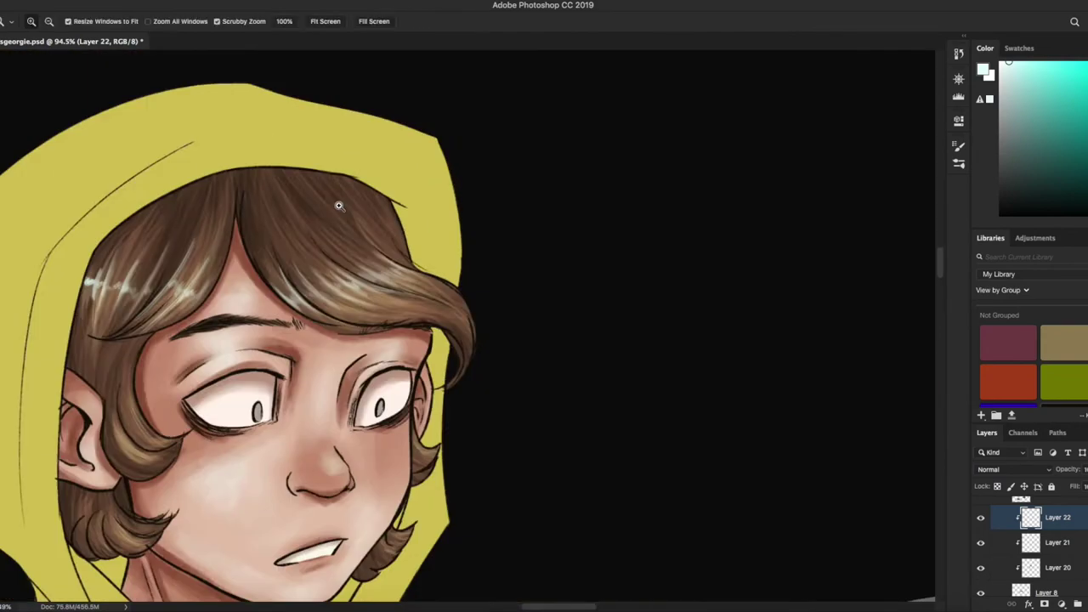
- Finish the near-white shine on the hair beside the near ear and set that layer to Overlay
{"action": "scroll", "coordinate": [317, 395], "scroll_direction": "up", "scroll_amount": 1}
{"action": "scroll", "coordinate": [317, 396], "scroll_direction": "up", "scroll_amount": 3}
{"action": "key", "text": "b"}
{"action": "left_click_drag", "start_coordinate": [152, 407], "coordinate": [104, 383]}
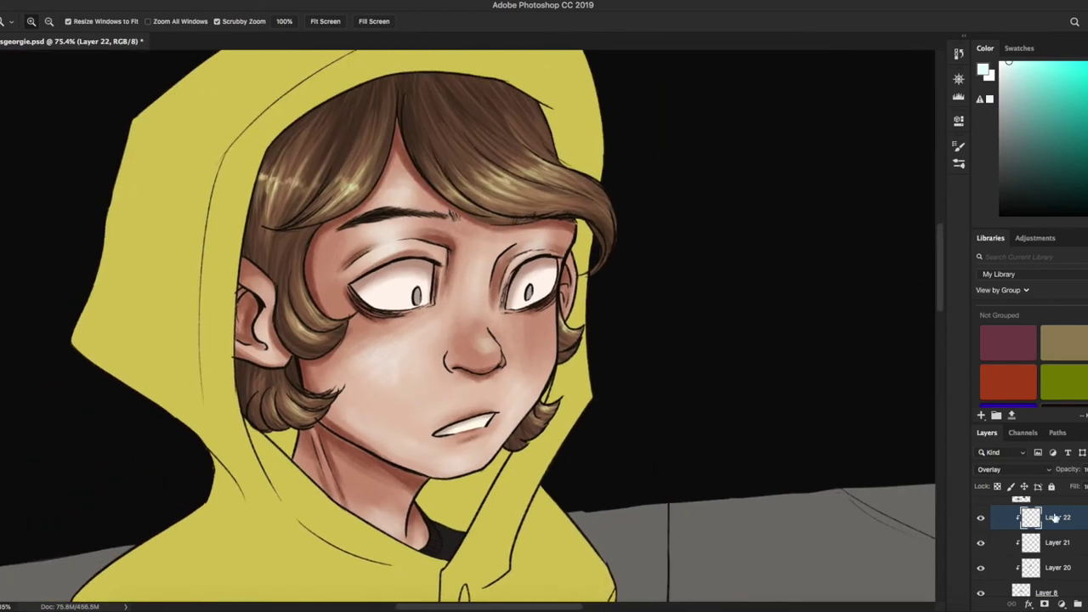
- Shade both jean legs in blue-grey with a 185 px brush on a new clipped Multiply layer, and soften with a 62% eraser
{"action": "right_click", "coordinate": [1058, 517]}
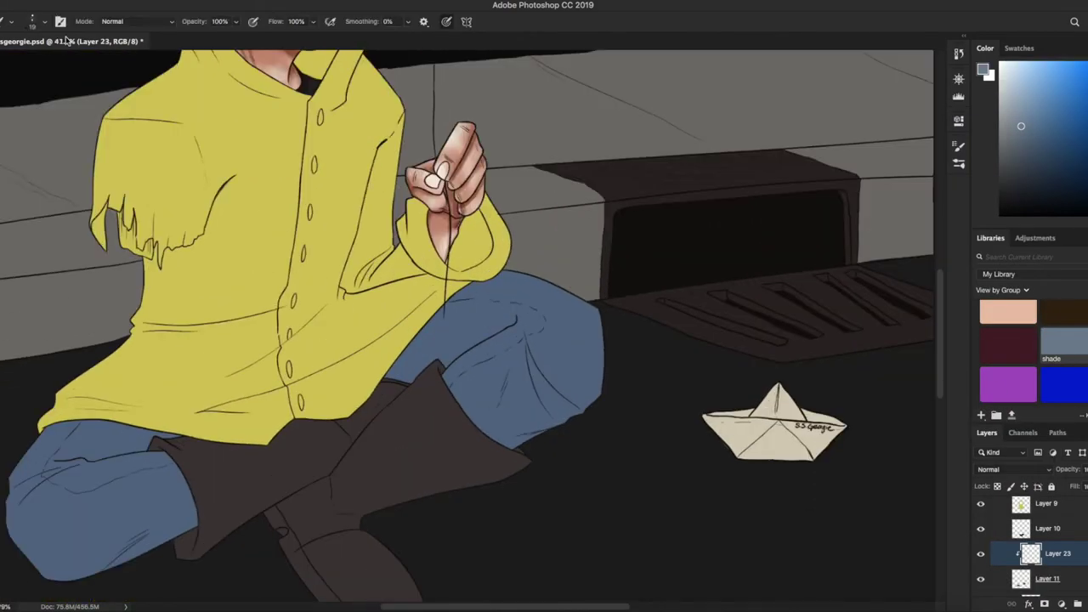
{"action": "right_click", "coordinate": [104, 142]}
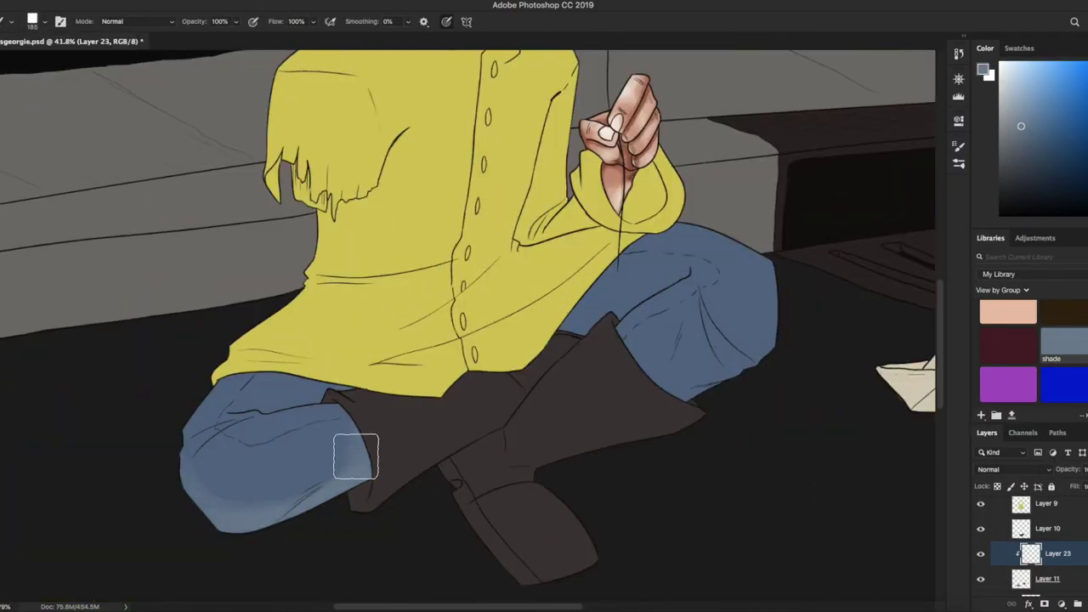
{"action": "key", "text": "ctrl+z"}
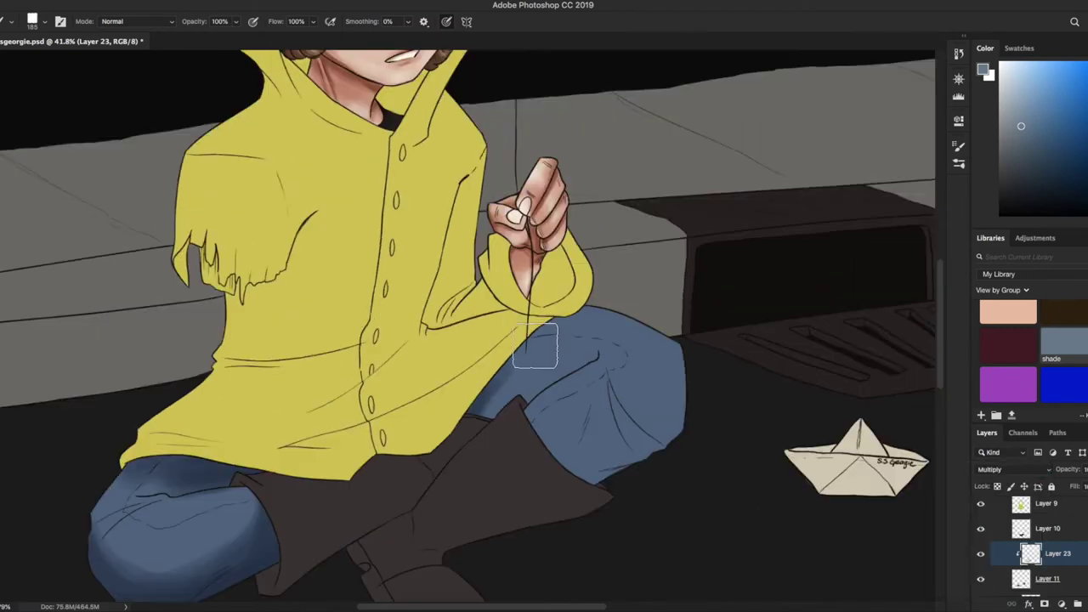
{"action": "mouse_move", "coordinate": [535, 347]}
{"action": "left_mouse_down"}
{"action": "mouse_move", "coordinate": [628, 347]}
{"action": "mouse_move", "coordinate": [591, 493]}
{"action": "mouse_move", "coordinate": [621, 465]}
{"action": "mouse_move", "coordinate": [597, 465]}
{"action": "mouse_move", "coordinate": [638, 459]}
{"action": "left_mouse_up"}
{"action": "key", "text": "ctrl+z"}
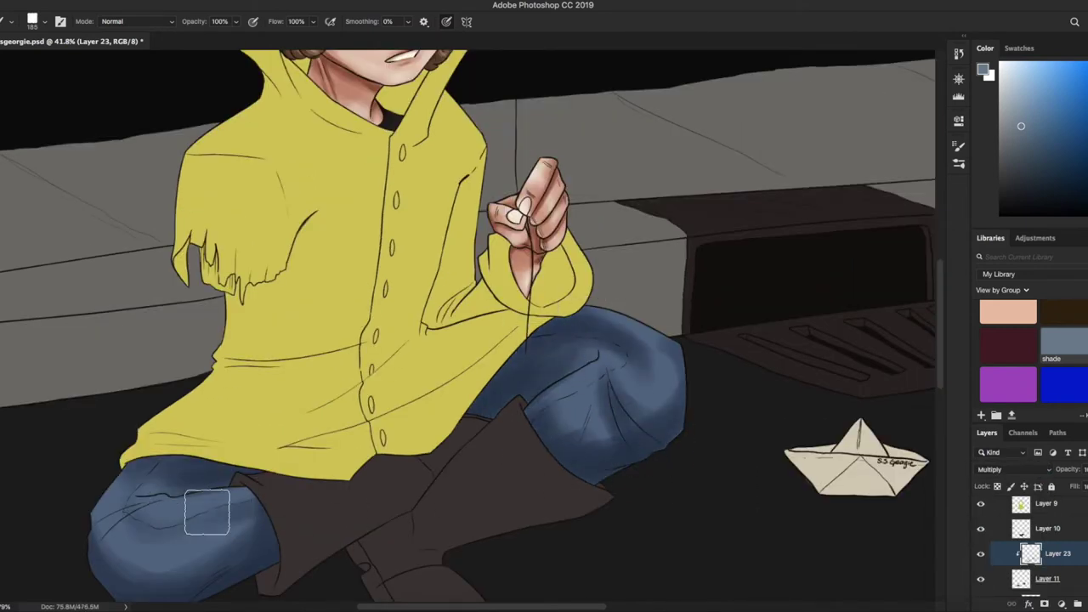
{"action": "key", "text": "e"}
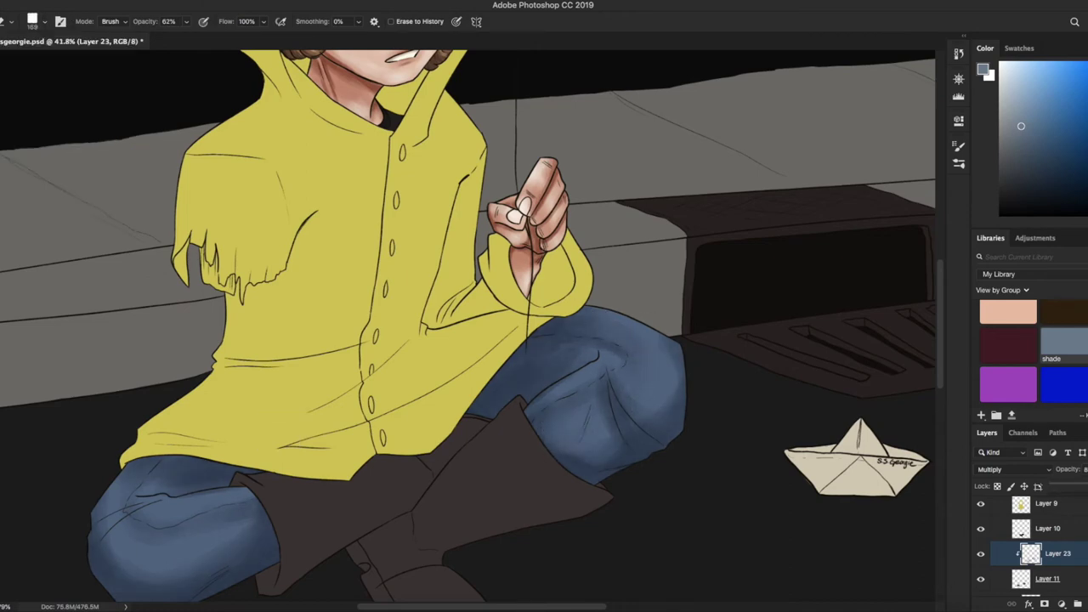
- Add a clipped layer over the boots, shade their folds and undersides in blue-grey, and set the layer to Multiply
{"action": "left_click", "coordinate": [1049, 534]}
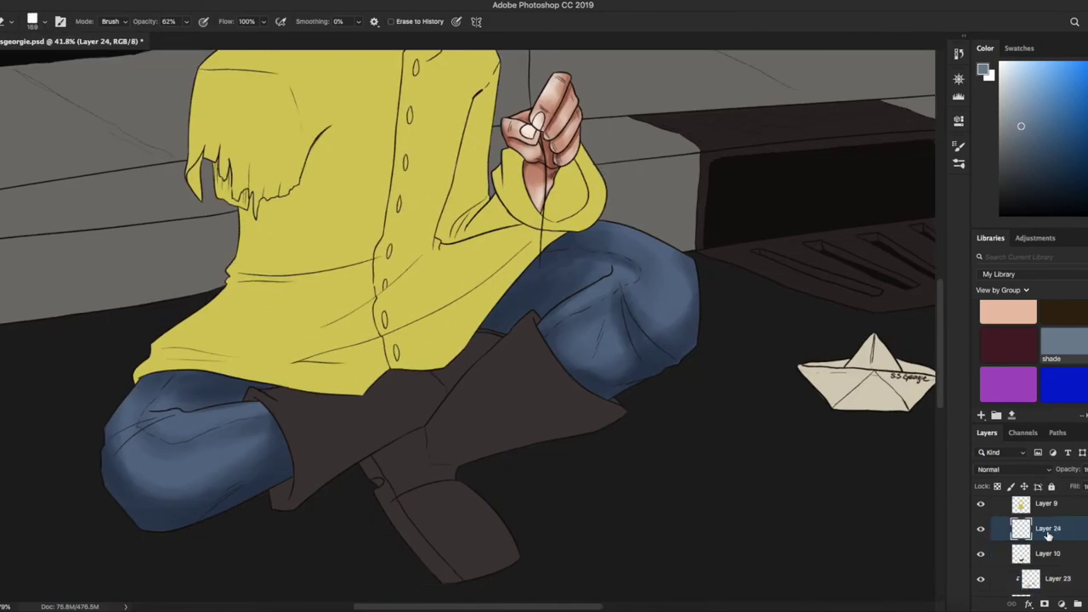
{"action": "key", "text": "ctrl+alt+g"}
{"action": "key", "text": "b"}
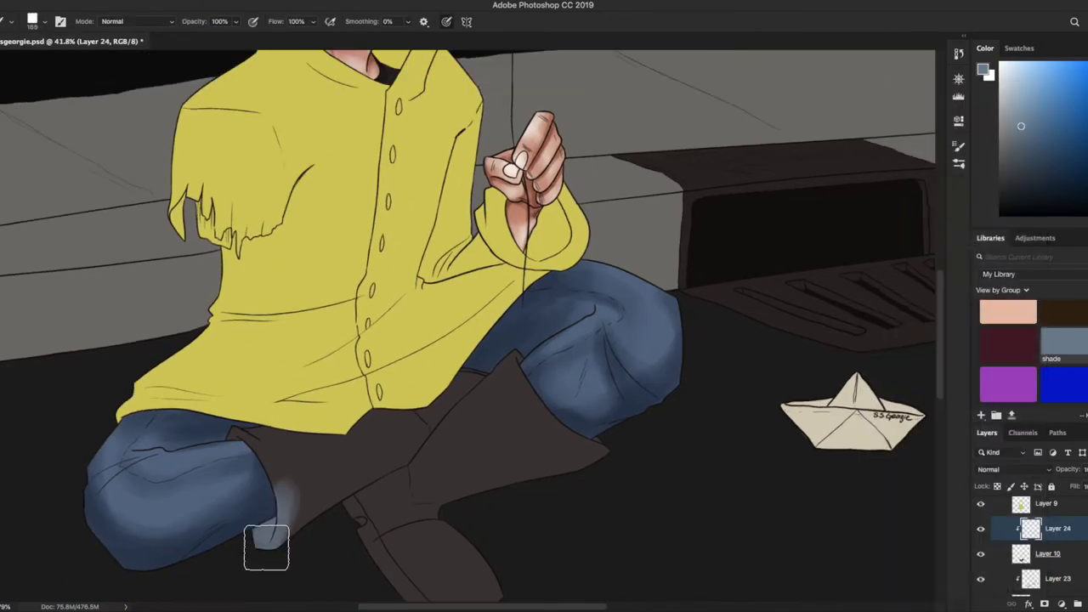
{"action": "left_click_drag", "start_coordinate": [263, 544], "coordinate": [365, 468]}
{"action": "mouse_move", "coordinate": [265, 515]}
{"action": "left_mouse_down"}
{"action": "mouse_move", "coordinate": [274, 431]}
{"action": "mouse_move", "coordinate": [416, 431]}
{"action": "mouse_move", "coordinate": [492, 356]}
{"action": "mouse_move", "coordinate": [425, 414]}
{"action": "mouse_move", "coordinate": [516, 398]}
{"action": "mouse_move", "coordinate": [462, 509]}
{"action": "mouse_move", "coordinate": [451, 515]}
{"action": "mouse_move", "coordinate": [424, 459]}
{"action": "mouse_move", "coordinate": [383, 503]}
{"action": "mouse_move", "coordinate": [496, 409]}
{"action": "mouse_move", "coordinate": [479, 431]}
{"action": "mouse_move", "coordinate": [510, 434]}
{"action": "left_mouse_up"}
{"action": "scroll", "coordinate": [498, 449], "scroll_direction": "down", "scroll_amount": 3}
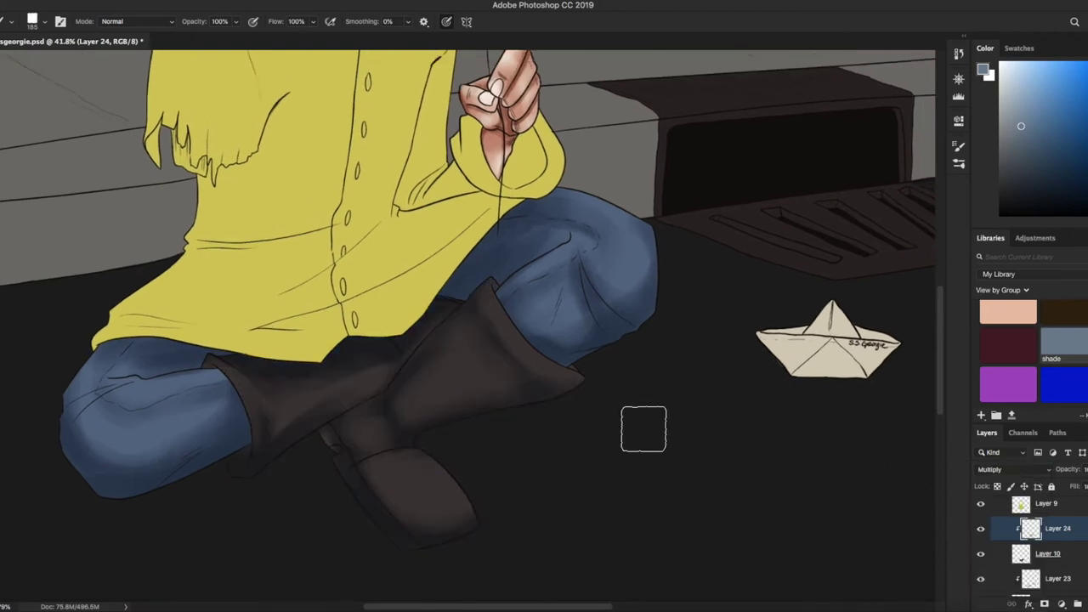
- Paint pale yellow highlights on both jean knees on a new clipped layer and set it to Overlay
{"action": "right_click", "coordinate": [1054, 528]}
{"action": "key", "text": "Escape"}
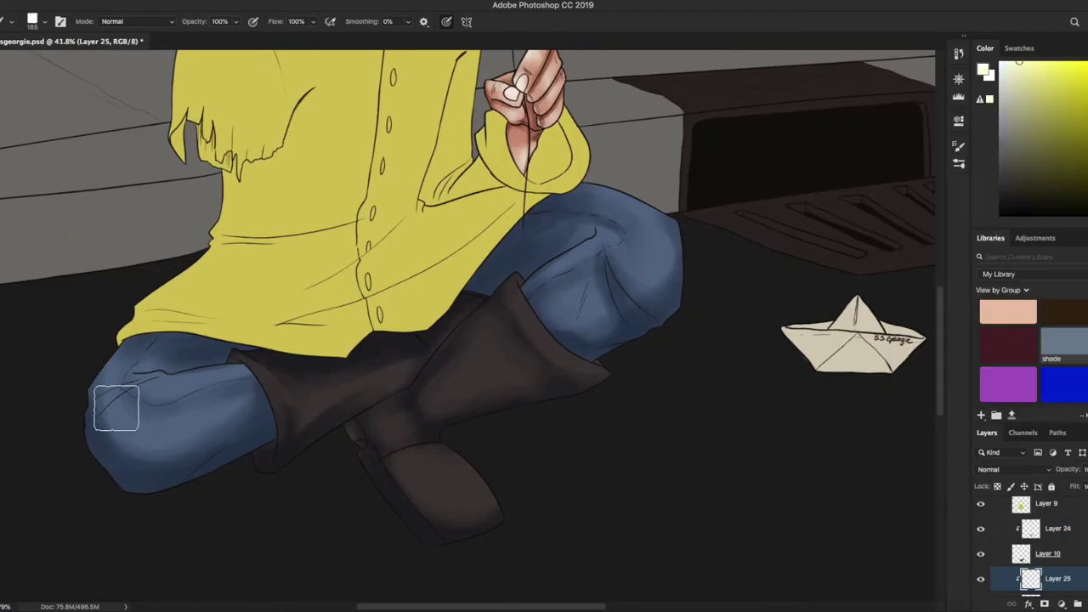
{"action": "mouse_move", "coordinate": [116, 408]}
{"action": "left_mouse_down"}
{"action": "mouse_move", "coordinate": [138, 372]}
{"action": "mouse_move", "coordinate": [107, 378]}
{"action": "left_mouse_up"}
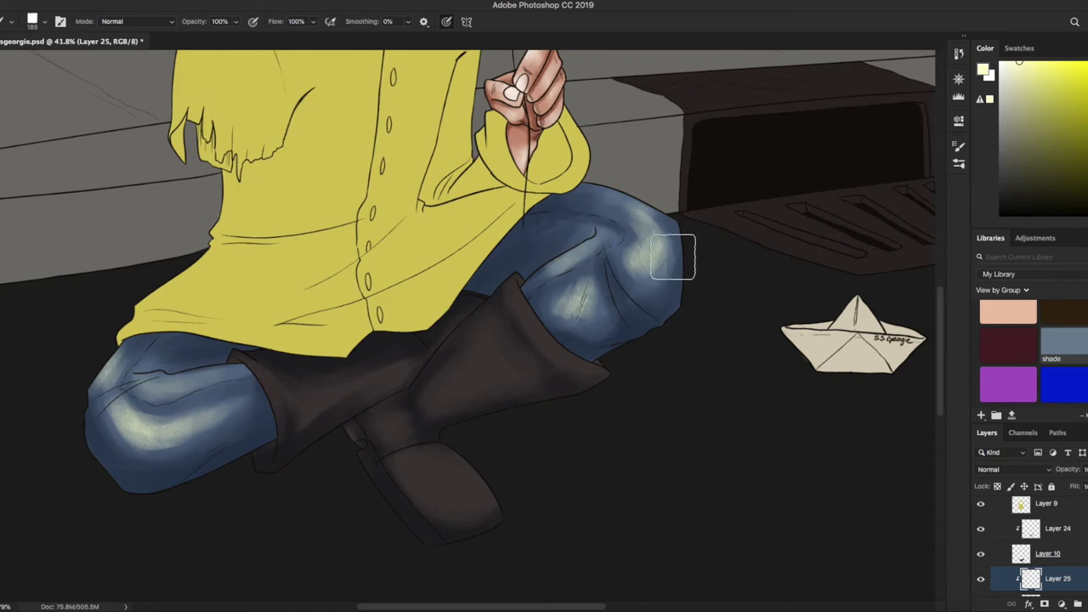
{"action": "left_click", "coordinate": [1016, 470]}
{"action": "left_click", "coordinate": [1038, 459]}
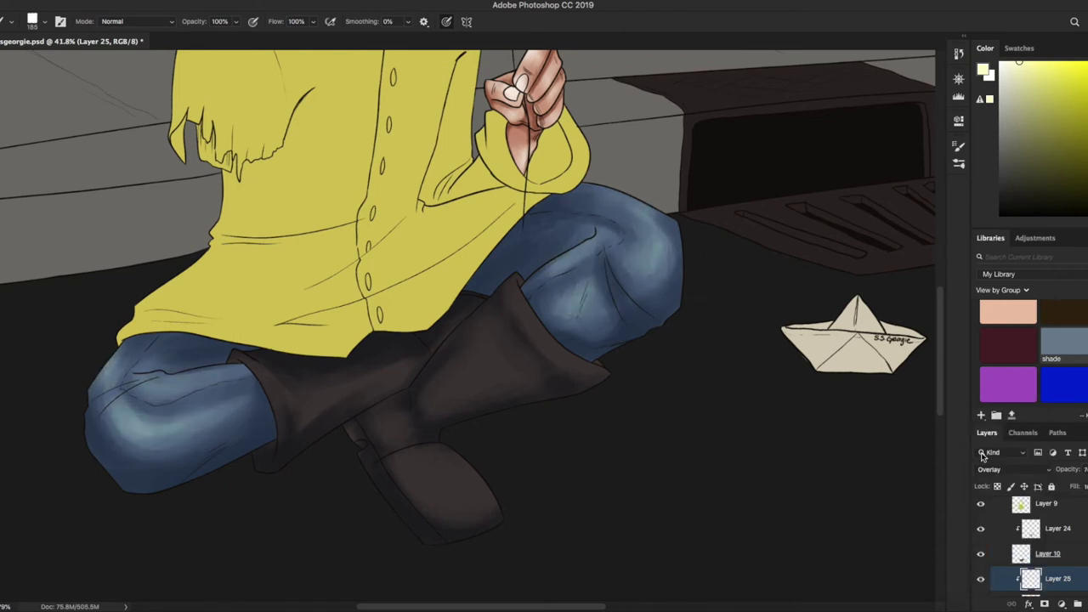
- Paint pale yellow highlights on the boot cuffs, shafts and toe on a new clipped layer and set it to Overlay
{"action": "right_click", "coordinate": [1054, 528]}
{"action": "left_click", "coordinate": [969, 389]}
{"action": "left_click_drag", "start_coordinate": [307, 417], "coordinate": [352, 381]}
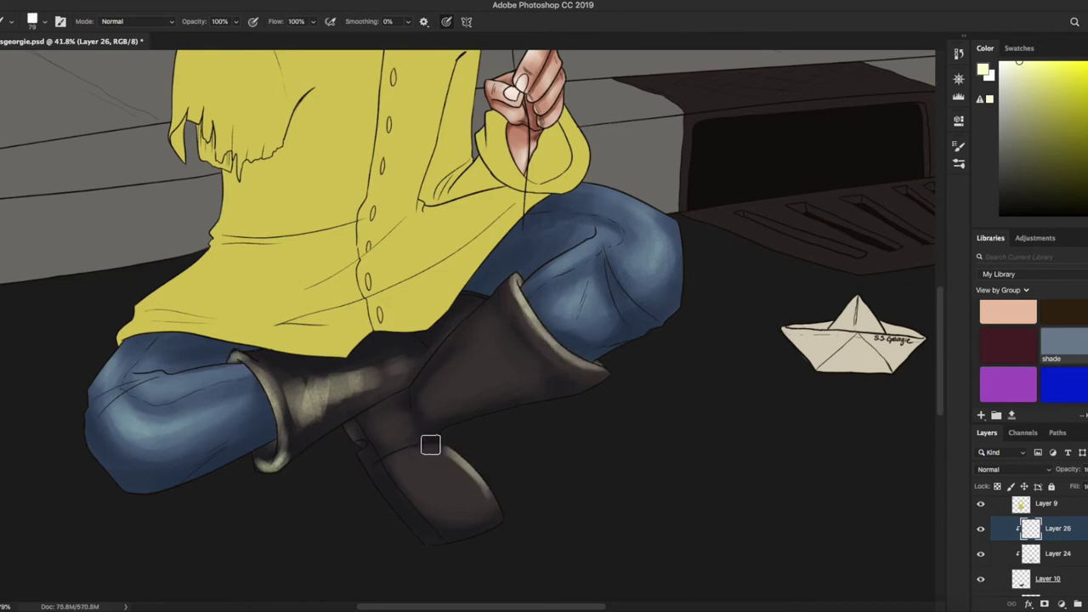
{"action": "mouse_move", "coordinate": [518, 335]}
{"action": "left_mouse_down"}
{"action": "mouse_move", "coordinate": [439, 388]}
{"action": "mouse_move", "coordinate": [484, 493]}
{"action": "mouse_move", "coordinate": [432, 539]}
{"action": "left_mouse_up"}
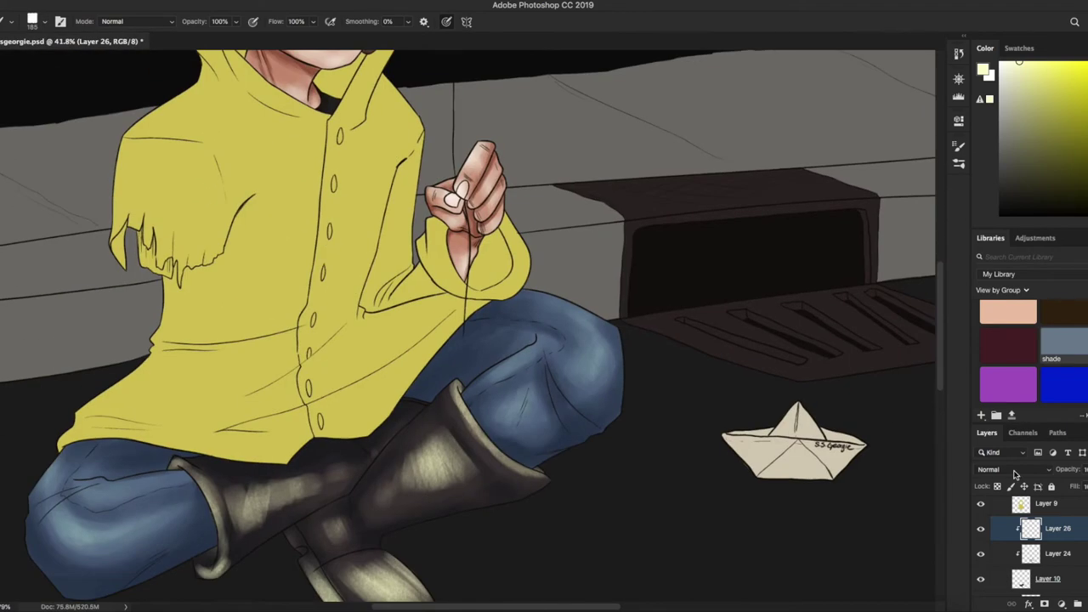
{"action": "key", "text": "z"}
{"action": "scroll", "coordinate": [468, 323], "scroll_direction": "down", "scroll_amount": 3}
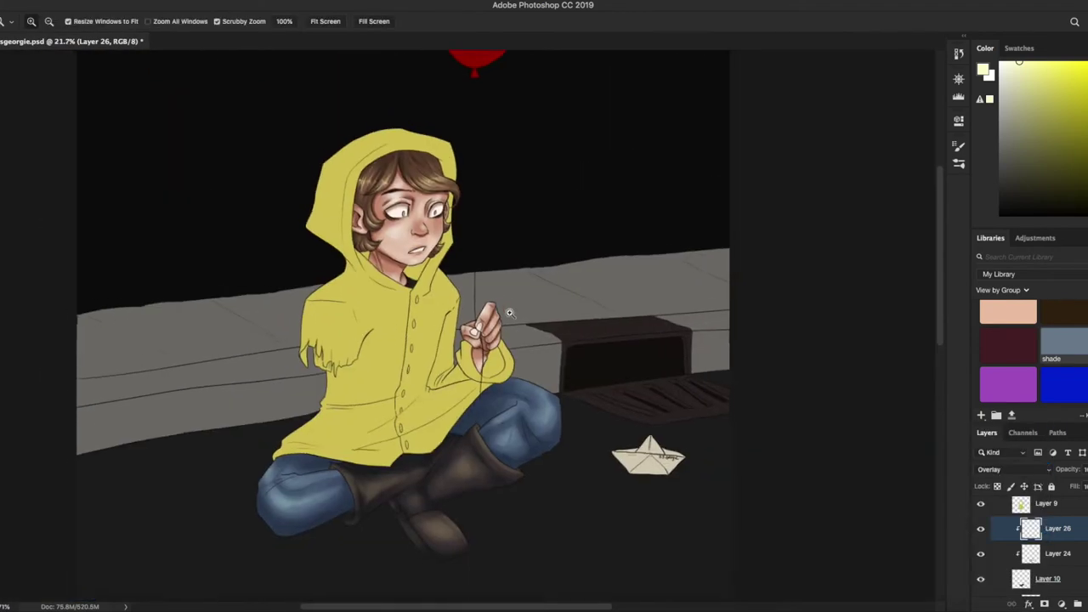
- Shade the raincoat's hood, sleeves and body folds in blue-grey on a new clipped layer and set it to Multiply
{"action": "scroll", "coordinate": [383, 213], "scroll_direction": "up", "scroll_amount": 3}
{"action": "key", "text": "shift+ctrl+alt+n"}
{"action": "left_click", "coordinate": [1072, 346]}
{"action": "key", "text": "b"}
{"action": "mouse_move", "coordinate": [314, 255]}
{"action": "left_mouse_down"}
{"action": "mouse_move", "coordinate": [280, 476]}
{"action": "mouse_move", "coordinate": [510, 485]}
{"action": "left_mouse_up"}
{"action": "mouse_move", "coordinate": [476, 340]}
{"action": "left_mouse_down"}
{"action": "mouse_move", "coordinate": [510, 460]}
{"action": "mouse_move", "coordinate": [433, 502]}
{"action": "mouse_move", "coordinate": [289, 527]}
{"action": "mouse_move", "coordinate": [396, 476]}
{"action": "mouse_move", "coordinate": [296, 497]}
{"action": "mouse_move", "coordinate": [281, 331]}
{"action": "mouse_move", "coordinate": [353, 272]}
{"action": "mouse_move", "coordinate": [400, 306]}
{"action": "mouse_move", "coordinate": [267, 192]}
{"action": "mouse_move", "coordinate": [484, 153]}
{"action": "mouse_move", "coordinate": [425, 136]}
{"action": "left_mouse_up"}
{"action": "scroll", "coordinate": [391, 150], "scroll_direction": "up", "scroll_amount": 2}
{"action": "scroll", "coordinate": [316, 279], "scroll_direction": "down", "scroll_amount": 3}
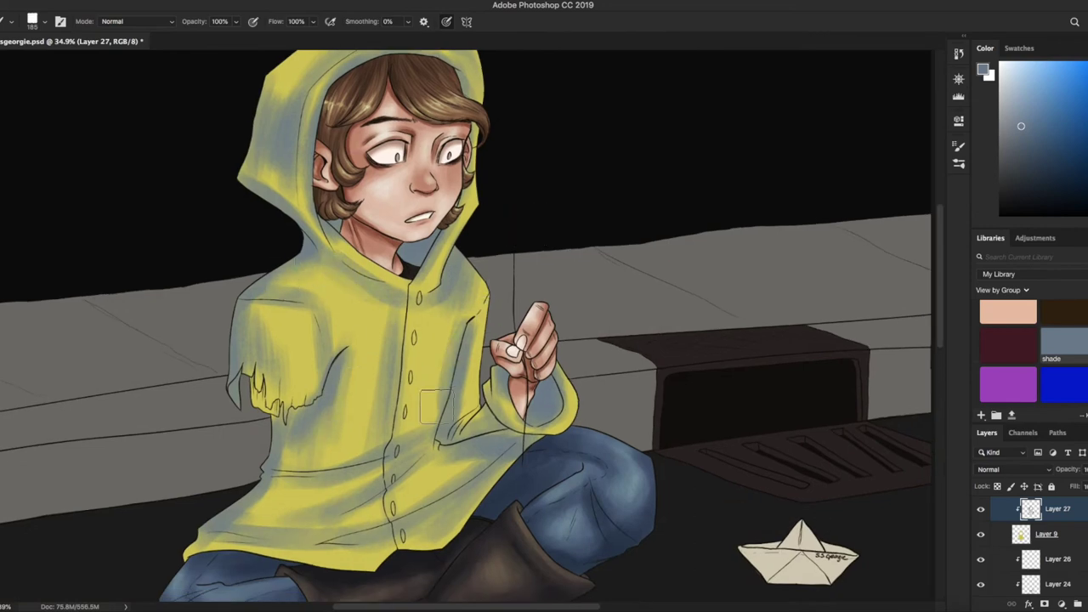
{"action": "key", "text": "alt+shift+m"}
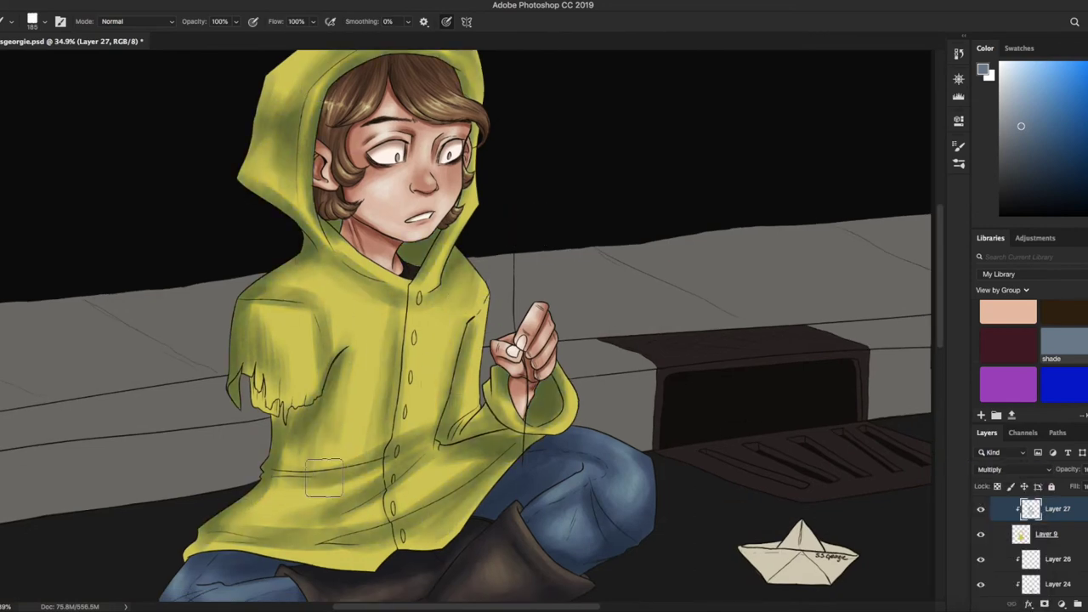
- Add a new clipped layer above the raincoat's shading layer
{"action": "key", "text": "z"}
{"action": "scroll", "coordinate": [400, 255], "scroll_direction": "down", "scroll_amount": 3}
{"action": "scroll", "coordinate": [400, 255], "scroll_direction": "up", "scroll_amount": 3}
{"action": "key", "text": "ctrl+shift+alt+n"}
{"action": "right_click", "coordinate": [1055, 509]}
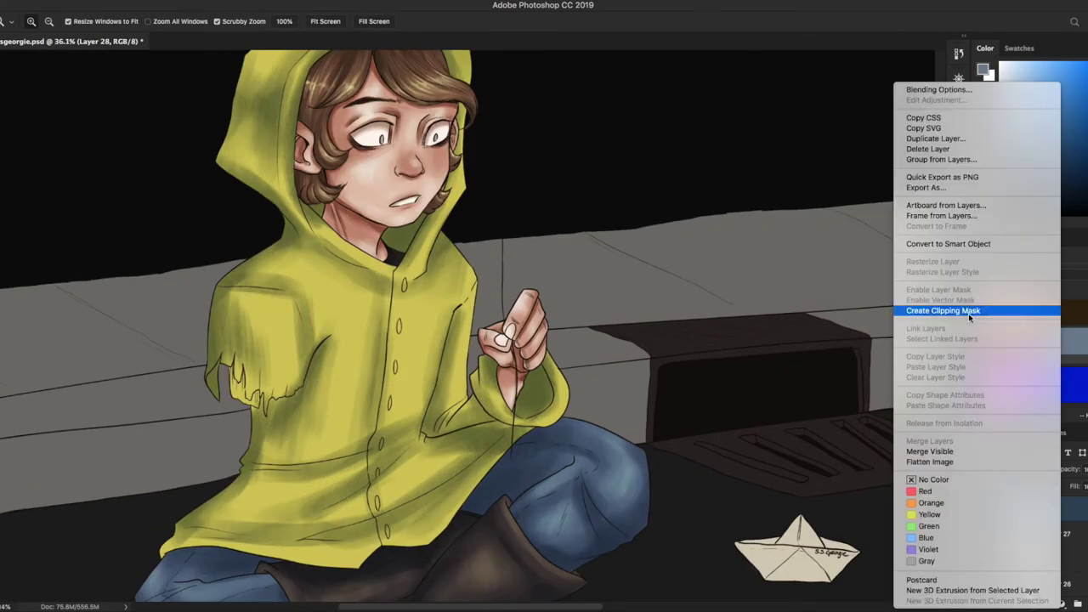
{"action": "left_click", "coordinate": [969, 311]}
- Paint pale cream-yellow highlights on the raincoat's torn sleeve, chest and hood with a 185 px brush
{"action": "key", "text": "b"}
{"action": "mouse_move", "coordinate": [238, 366]}
{"action": "left_mouse_down"}
{"action": "mouse_move", "coordinate": [285, 272]}
{"action": "mouse_move", "coordinate": [366, 332]}
{"action": "mouse_move", "coordinate": [473, 314]}
{"action": "left_mouse_up"}
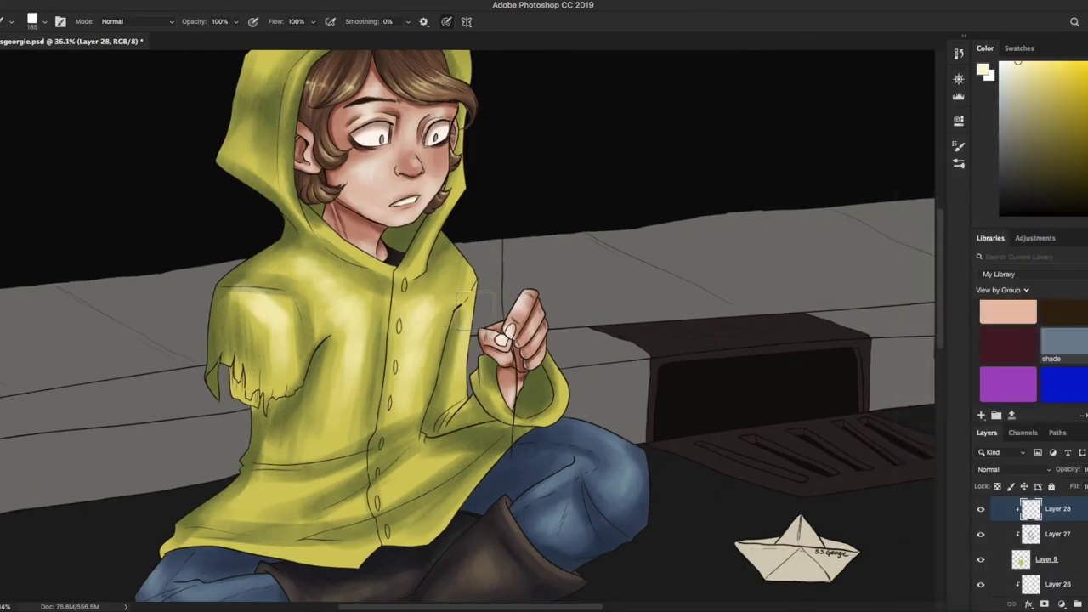
{"action": "scroll", "coordinate": [237, 500], "scroll_direction": "up", "scroll_amount": 2}
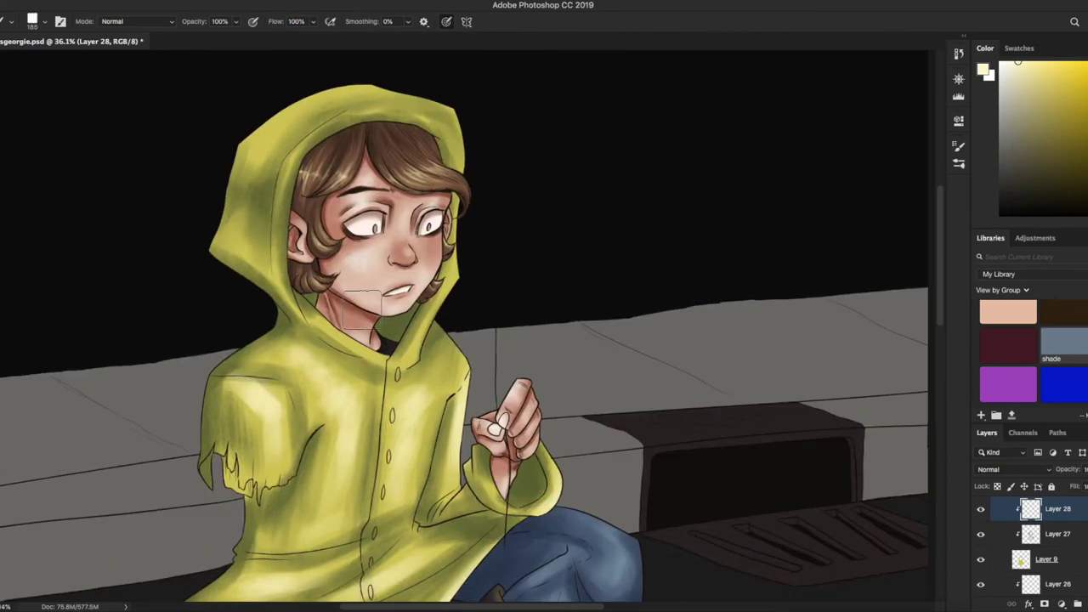
{"action": "left_click_drag", "start_coordinate": [274, 278], "coordinate": [243, 223]}
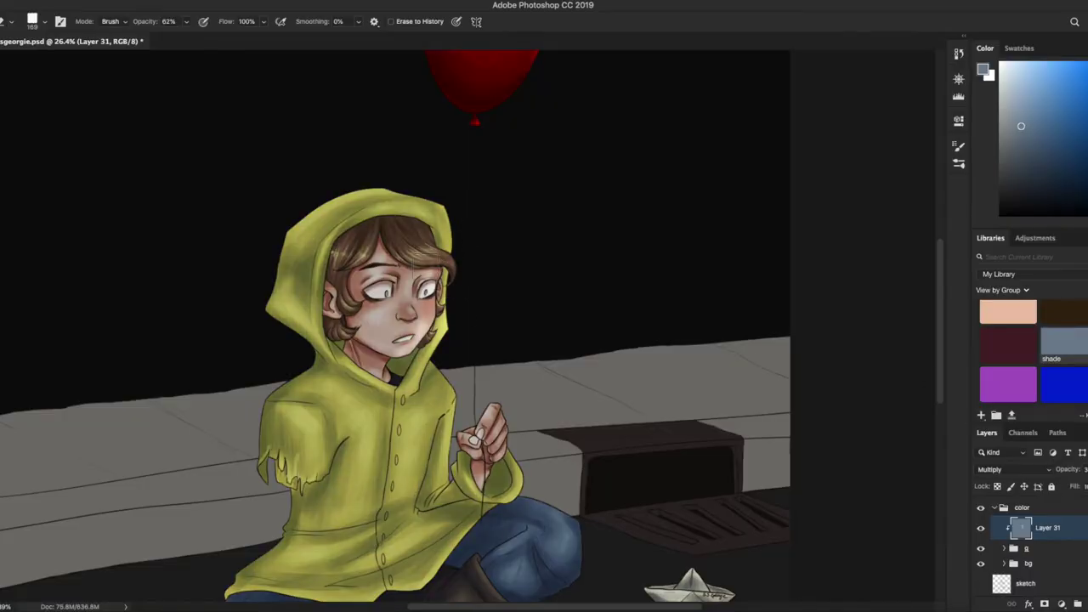
- Raise the opacity of the Multiply layer over the whole character and erase it at 62% from the lit face, coat and hand areas
{"action": "left_click_drag", "start_coordinate": [1068, 470], "coordinate": [1086, 470]}
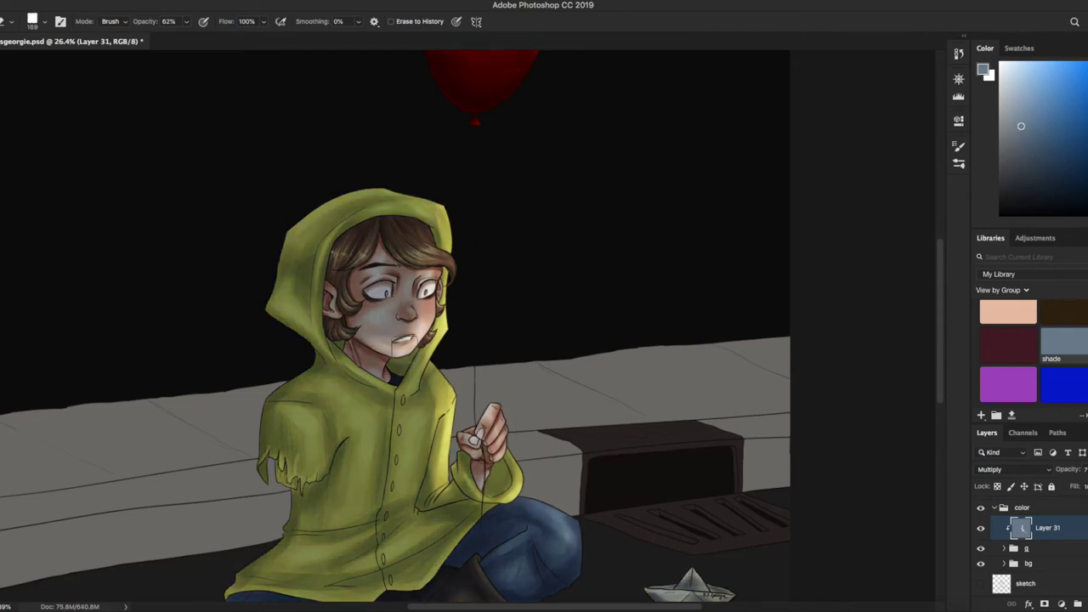
{"action": "scroll", "coordinate": [460, 178], "scroll_direction": "down", "scroll_amount": 2}
{"action": "scroll", "coordinate": [460, 178], "scroll_direction": "up", "scroll_amount": 5}
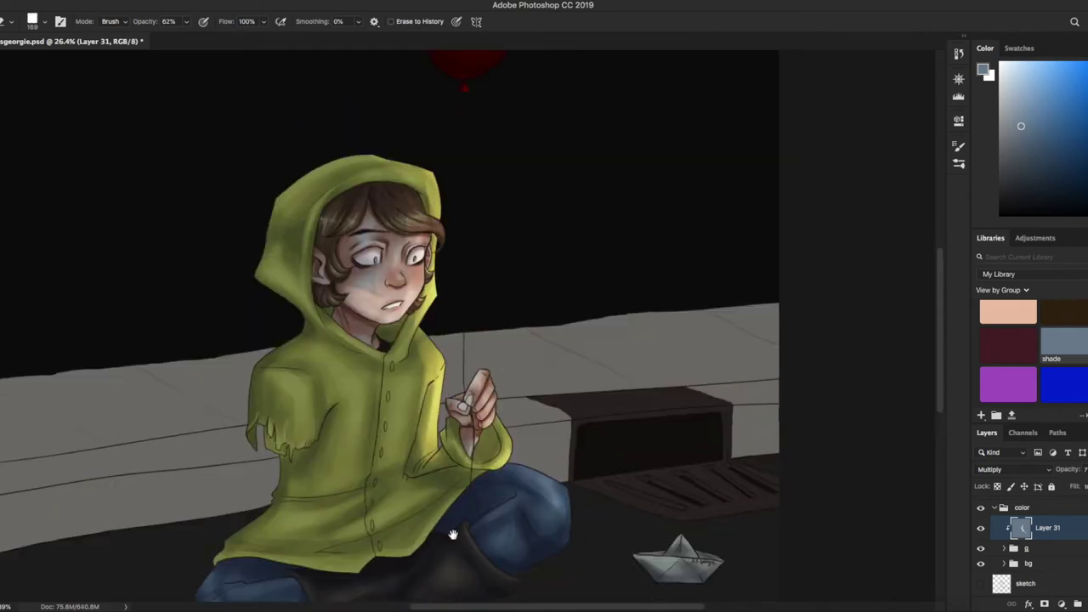
{"action": "scroll", "coordinate": [466, 157], "scroll_direction": "down", "scroll_amount": 5}
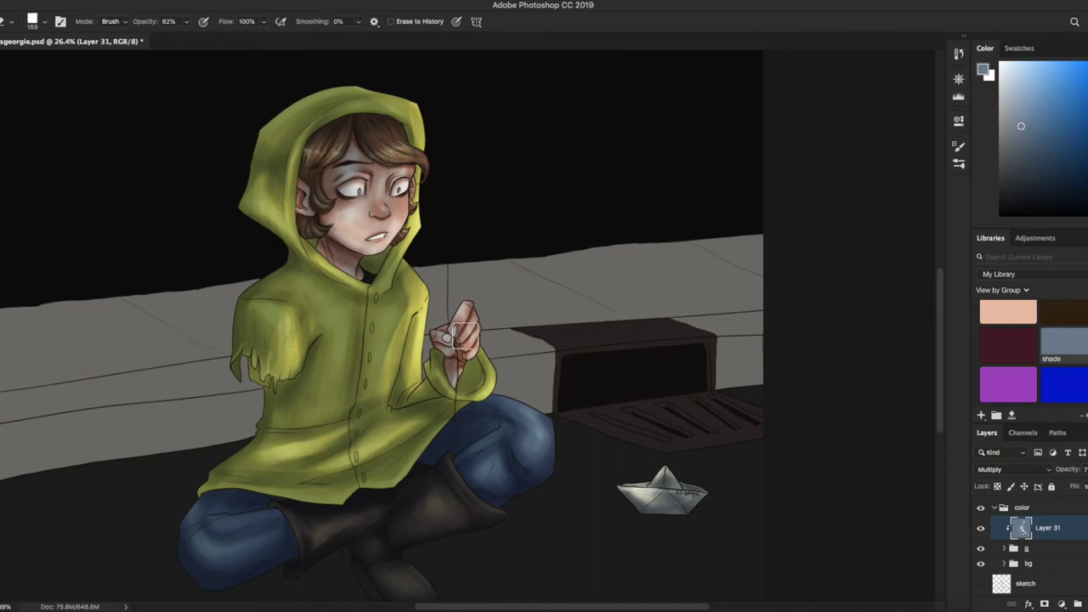
{"action": "scroll", "coordinate": [339, 269], "scroll_direction": "up", "scroll_amount": 4}
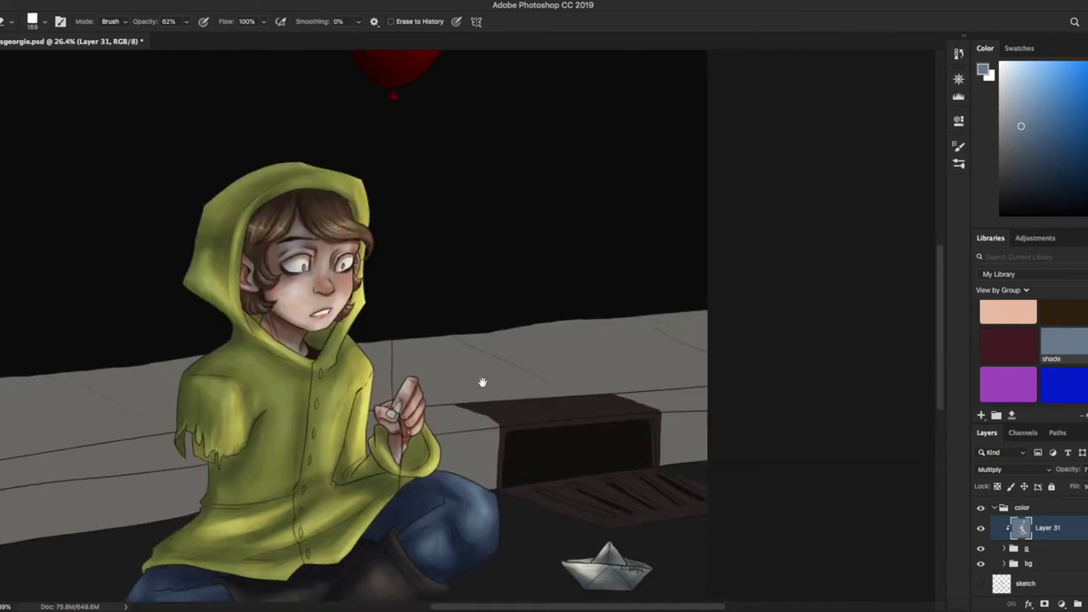
- Add a new layer clipped to the street background layer
{"action": "key", "text": "z"}
{"action": "mouse_move", "coordinate": [291, 320]}
{"action": "left_mouse_down"}
{"action": "mouse_move", "coordinate": [213, 323]}
{"action": "mouse_move", "coordinate": [715, 467]}
{"action": "left_mouse_up"}
{"action": "left_click", "coordinate": [1061, 603]}
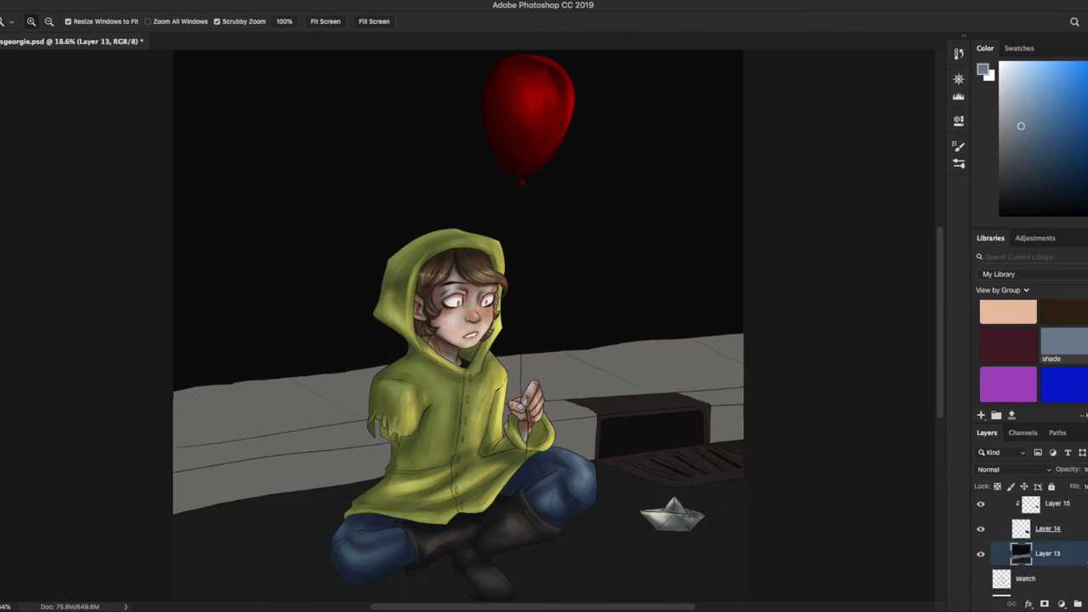
{"action": "right_click", "coordinate": [1054, 554]}
{"action": "key", "text": "Escape"}
{"action": "left_click_drag", "start_coordinate": [380, 264], "coordinate": [375, 264]}
- Paint blue-grey shade over the curb and the pavement around the character with a 492 px brush
{"action": "key", "text": "b"}
{"action": "left_click", "coordinate": [34, 22]}
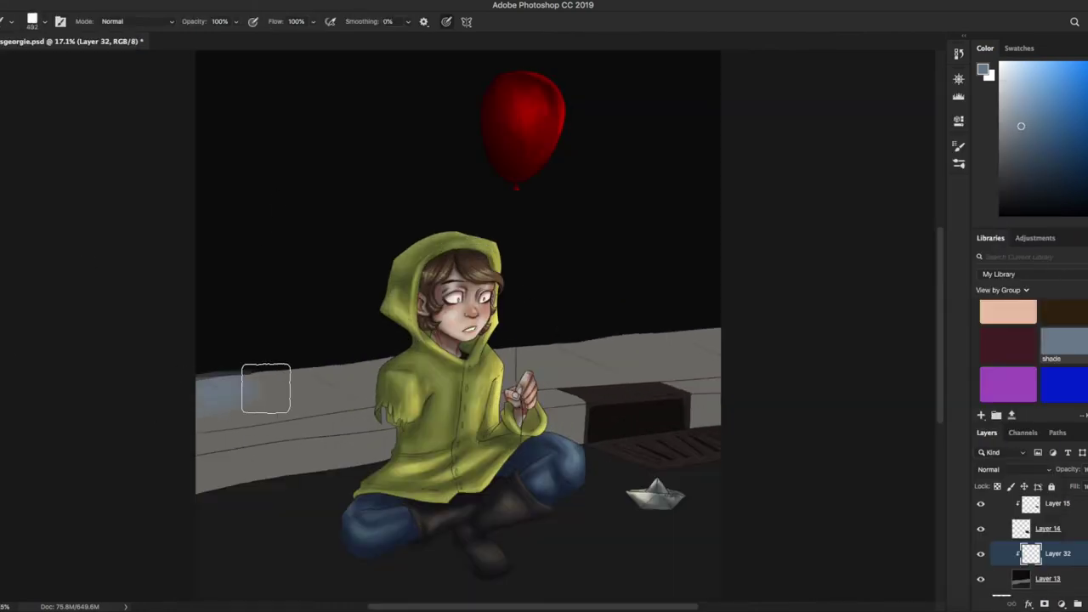
{"action": "left_click_drag", "start_coordinate": [264, 383], "coordinate": [382, 436]}
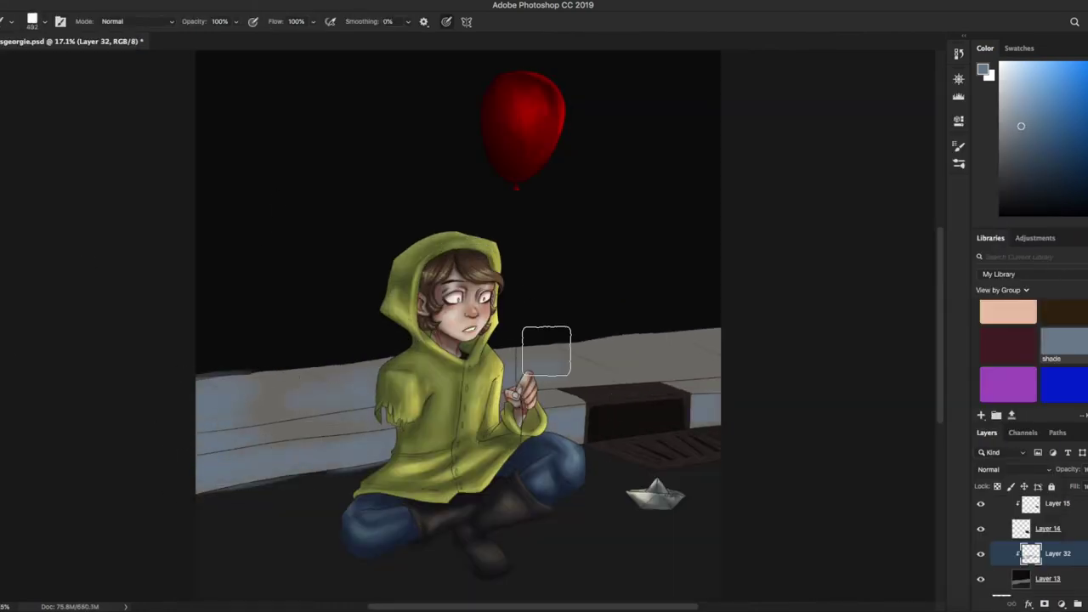
{"action": "scroll", "coordinate": [702, 360], "scroll_direction": "down", "scroll_amount": 5}
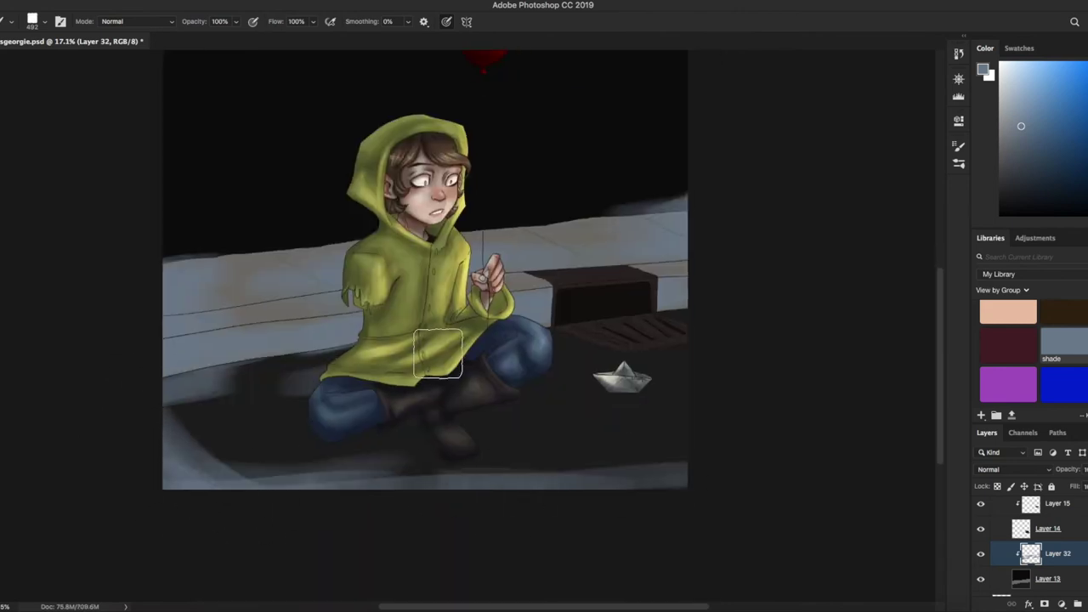
{"action": "mouse_move", "coordinate": [438, 352]}
{"action": "left_mouse_down"}
{"action": "mouse_move", "coordinate": [430, 413]}
{"action": "mouse_move", "coordinate": [512, 413]}
{"action": "mouse_move", "coordinate": [365, 442]}
{"action": "mouse_move", "coordinate": [323, 375]}
{"action": "left_mouse_up"}
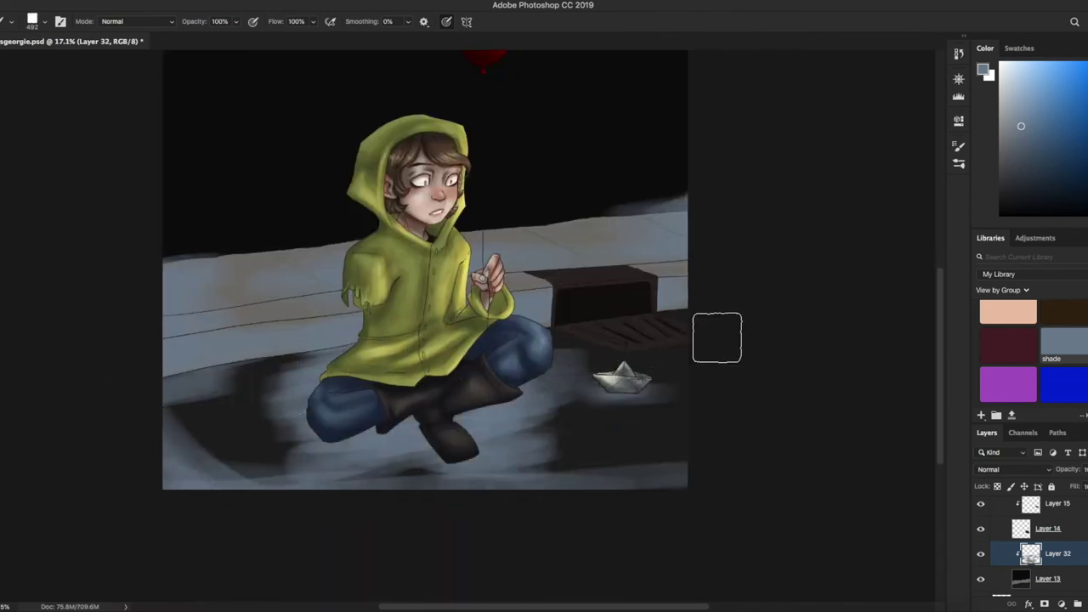
- Enlarge the brush to 1400 px, paint blue-grey over the dark backdrop, and set the background shading layer to Multiply
{"action": "scroll", "coordinate": [655, 499], "scroll_direction": "up", "scroll_amount": 3}
{"action": "left_click", "coordinate": [44, 25]}
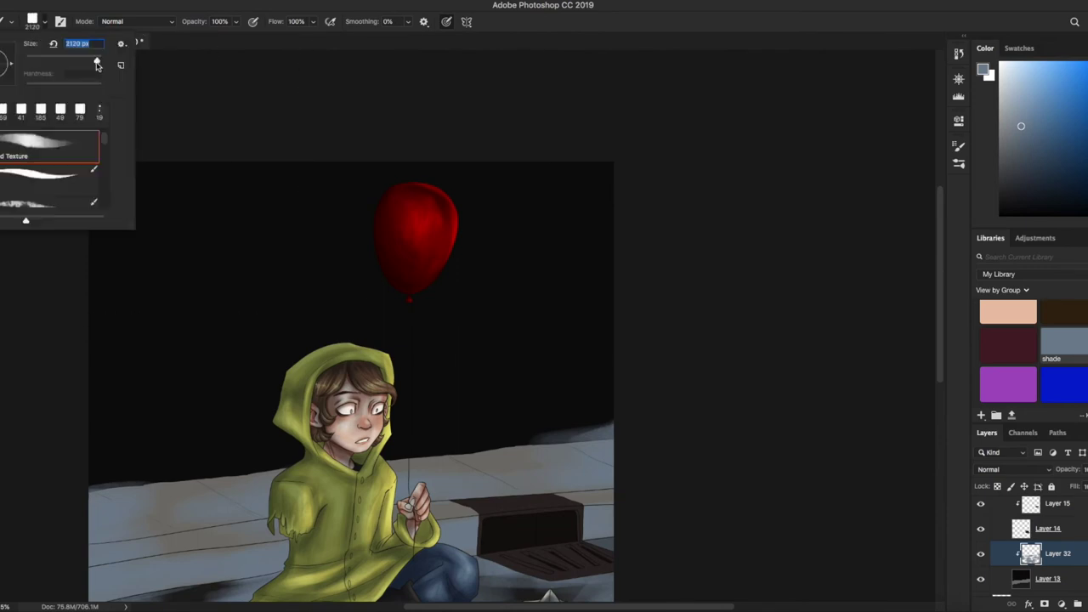
{"action": "left_click_drag", "start_coordinate": [97, 65], "coordinate": [72, 65]}
{"action": "mouse_move", "coordinate": [127, 213]}
{"action": "left_mouse_down"}
{"action": "mouse_move", "coordinate": [121, 255]}
{"action": "mouse_move", "coordinate": [557, 282]}
{"action": "mouse_move", "coordinate": [207, 298]}
{"action": "mouse_move", "coordinate": [279, 291]}
{"action": "left_mouse_up"}
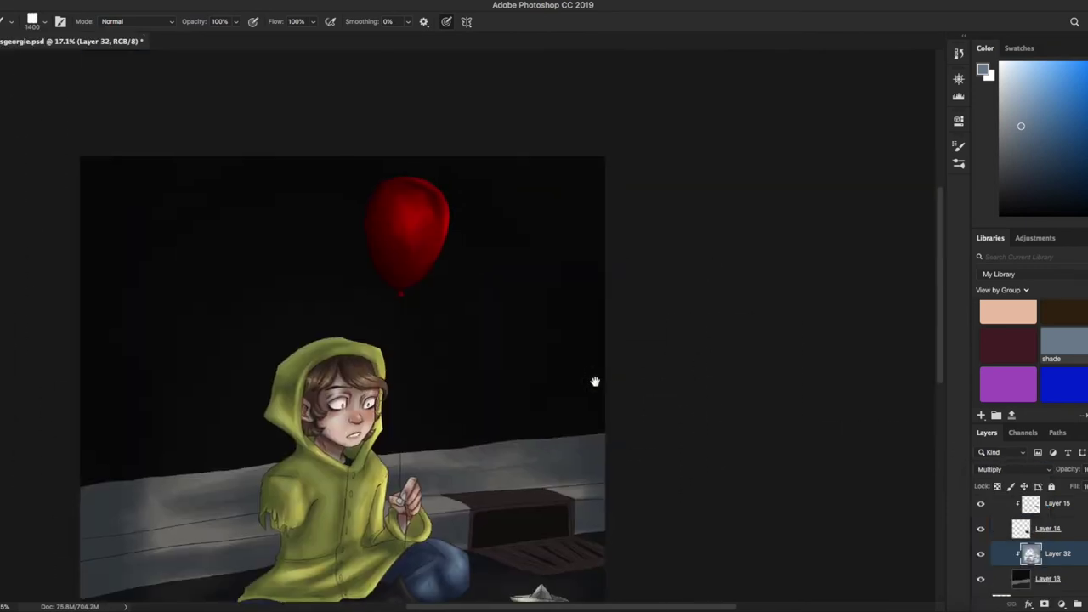
- Lighten parts of the background shading along the curb with a 444 px eraser at 62% opacity
{"action": "key", "text": "e"}
{"action": "left_click", "coordinate": [11, 22]}
{"action": "key", "text": "Escape"}
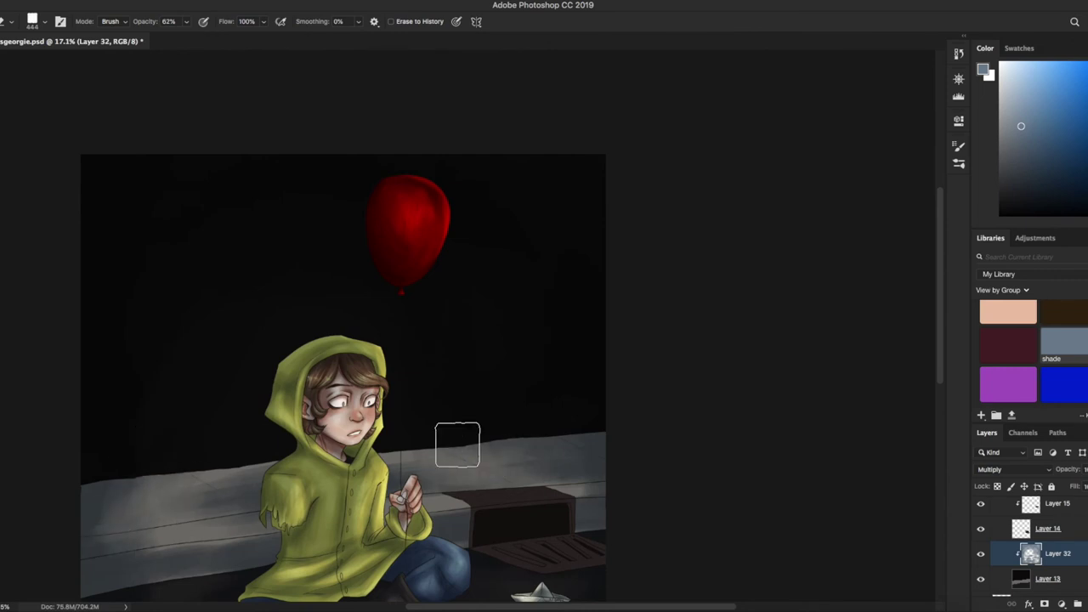
{"action": "left_click_drag", "start_coordinate": [545, 454], "coordinate": [547, 325]}
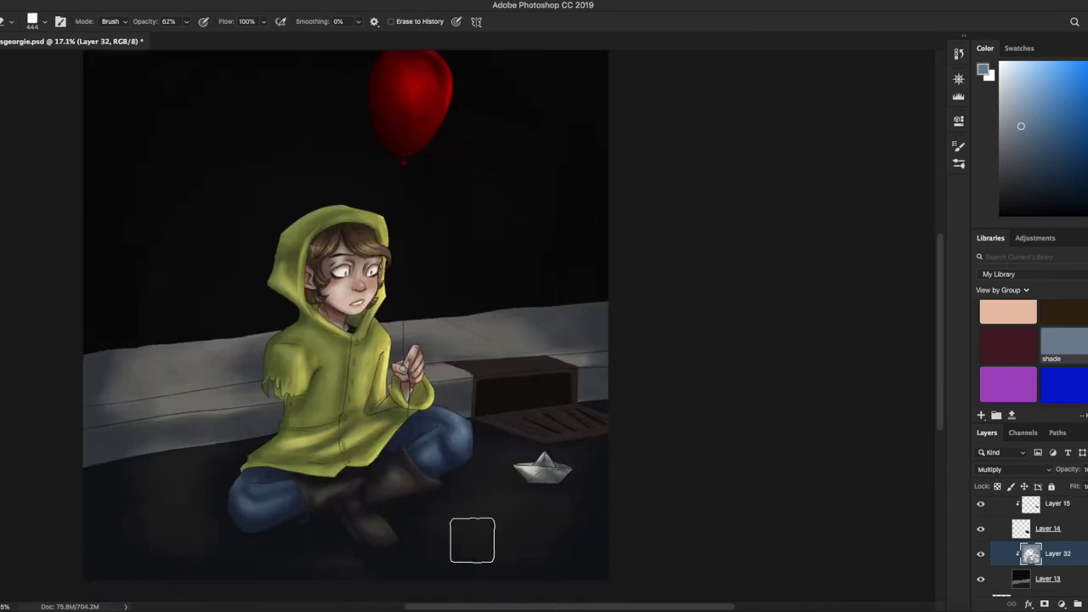
- Add a new clipped layer above the background shading layer and choose pale yellow as the paint colour
{"action": "right_click", "coordinate": [1032, 554]}
{"action": "left_click", "coordinate": [1062, 604]}
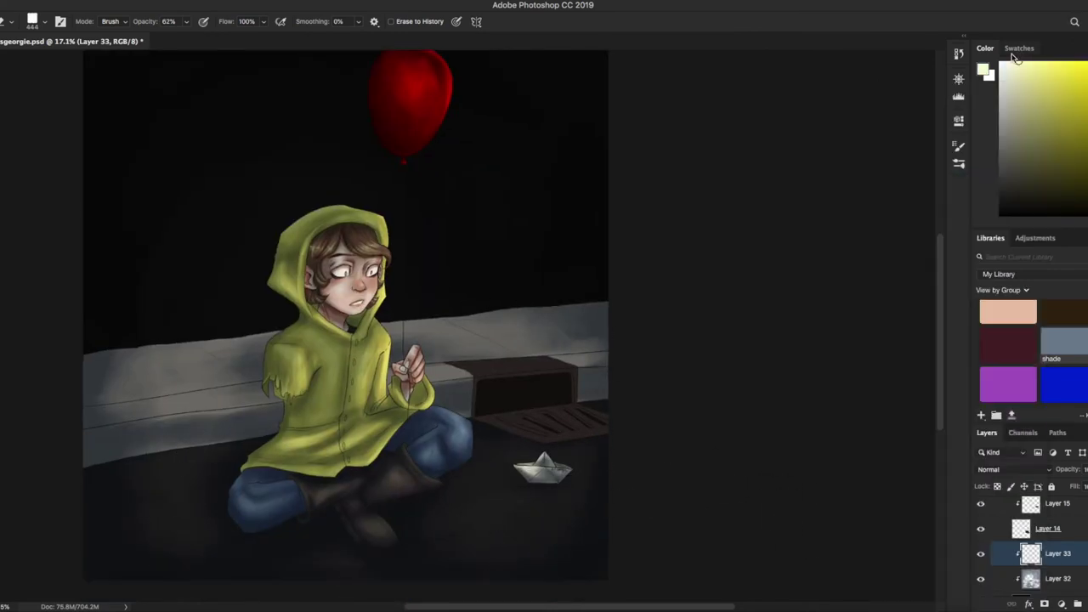
- Paint pale yellow light patches over the curb and pavement with a 380 px brush, then set the layer to Overlay at reduced opacity
{"action": "key", "text": "b"}
{"action": "left_click", "coordinate": [11, 21]}
{"action": "left_click_drag", "start_coordinate": [80, 63], "coordinate": [85, 63]}
{"action": "mouse_move", "coordinate": [187, 374]}
{"action": "left_mouse_down"}
{"action": "mouse_move", "coordinate": [213, 365]}
{"action": "mouse_move", "coordinate": [260, 394]}
{"action": "mouse_move", "coordinate": [554, 332]}
{"action": "mouse_move", "coordinate": [510, 341]}
{"action": "left_mouse_up"}
{"action": "left_click_drag", "start_coordinate": [159, 469], "coordinate": [171, 544]}
{"action": "left_click_drag", "start_coordinate": [515, 471], "coordinate": [484, 511]}
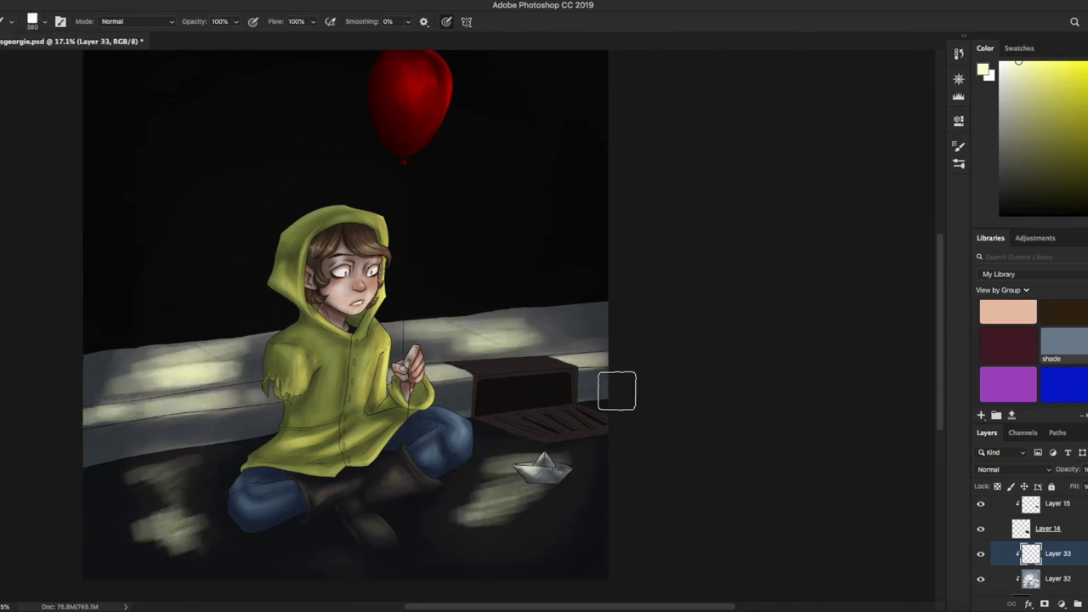
{"action": "mouse_move", "coordinate": [213, 363]}
{"action": "left_mouse_down"}
{"action": "mouse_move", "coordinate": [224, 433]}
{"action": "mouse_move", "coordinate": [134, 485]}
{"action": "mouse_move", "coordinate": [213, 553]}
{"action": "left_mouse_up"}
{"action": "left_click_drag", "start_coordinate": [476, 336], "coordinate": [568, 329]}
{"action": "left_click", "coordinate": [1016, 469]}
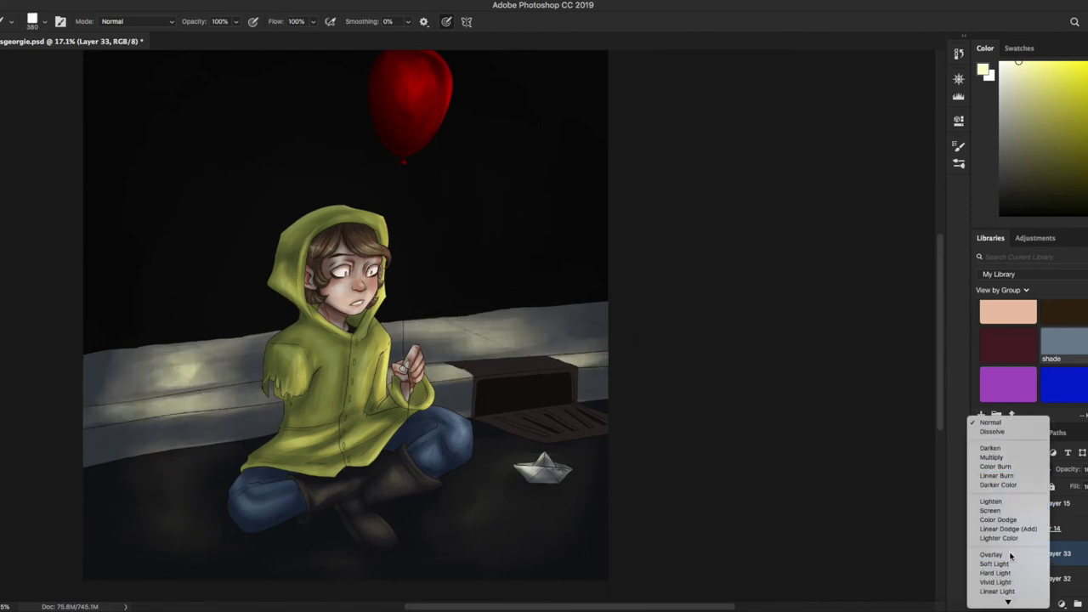
{"action": "left_click", "coordinate": [999, 563]}
{"action": "scroll", "coordinate": [544, 360], "scroll_direction": "down", "scroll_amount": 3}
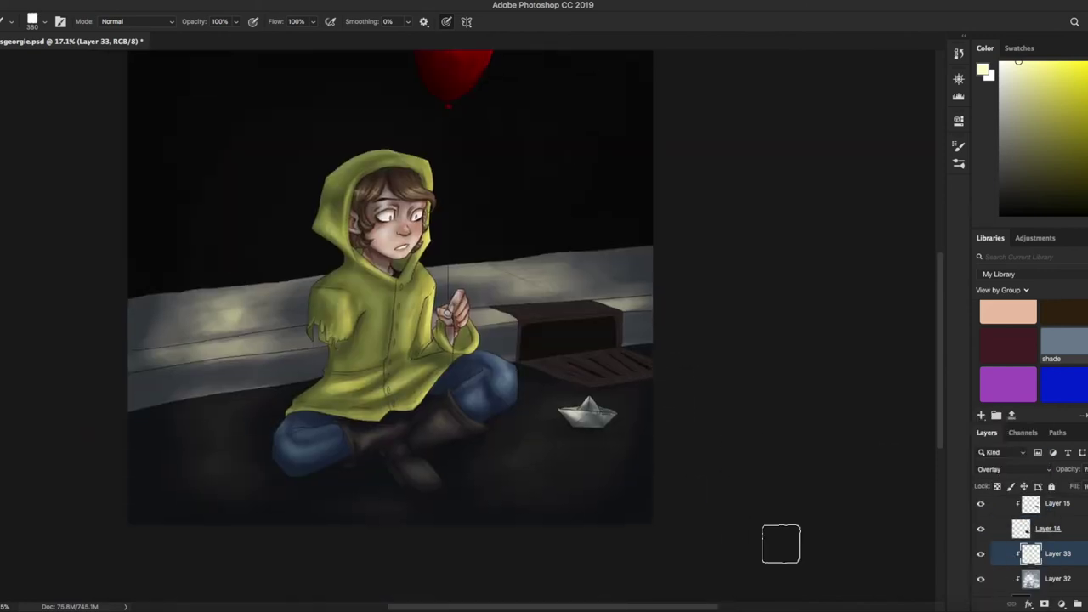
- Add a new layer above the storm-drain colour layer in the bg group and clip it to the drain
{"action": "scroll", "coordinate": [1038, 544], "scroll_direction": "up", "scroll_amount": 2}
{"action": "left_click", "coordinate": [1055, 549]}
{"action": "left_click", "coordinate": [980, 551]}
{"action": "right_click", "coordinate": [981, 555]}
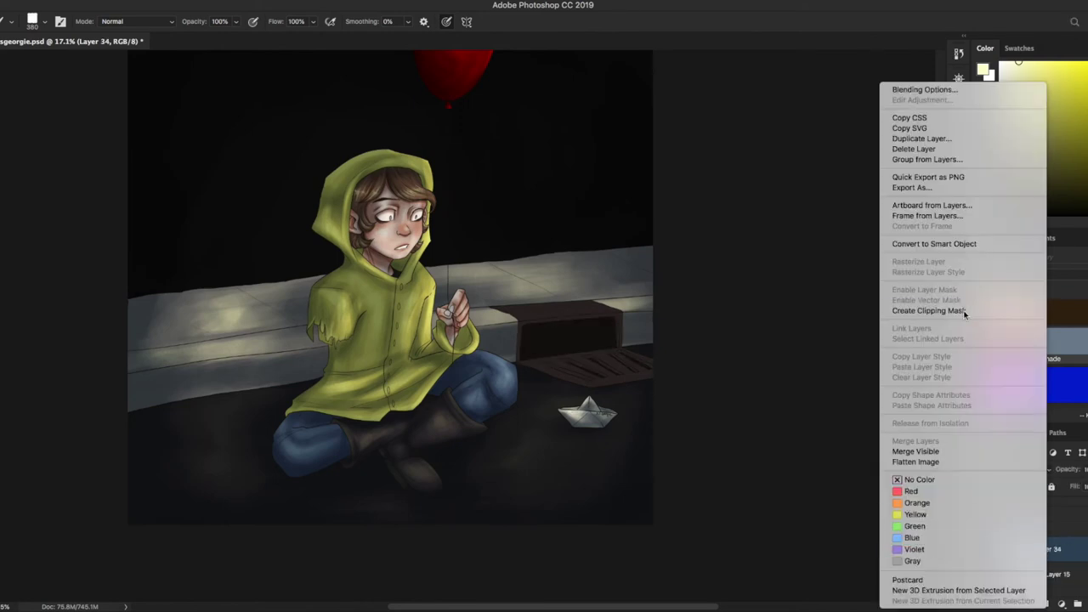
{"action": "left_click", "coordinate": [959, 311]}
- Paint blue-grey shade over the storm drain opening and grate slots, refining with a 22 px brush, and set the layer to Multiply
{"action": "left_click_drag", "start_coordinate": [527, 340], "coordinate": [602, 310]}
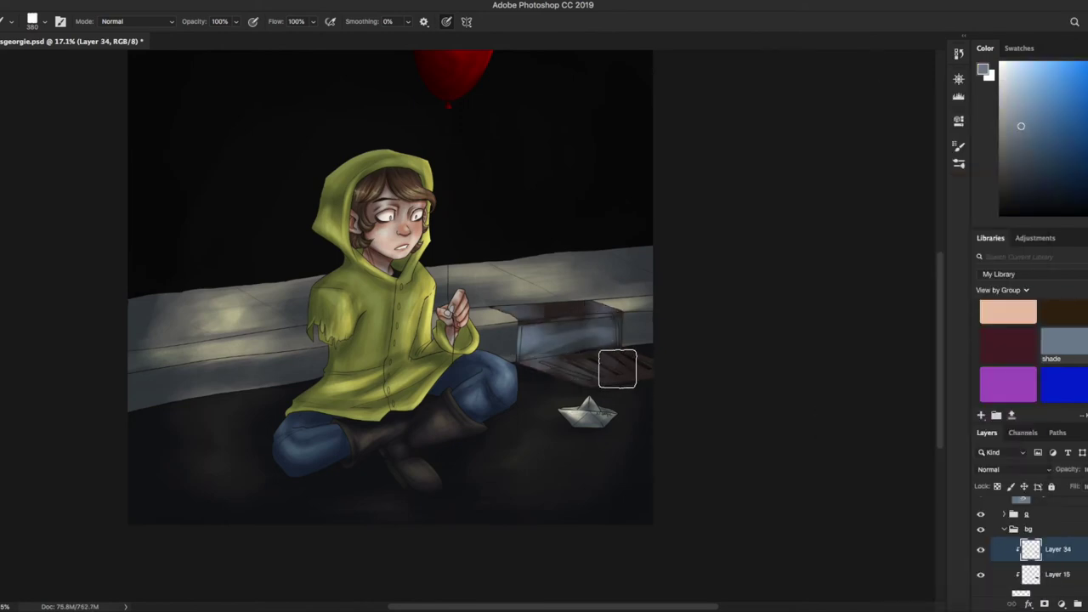
{"action": "scroll", "coordinate": [617, 368], "scroll_direction": "up", "scroll_amount": 5}
{"action": "left_click_drag", "start_coordinate": [321, 289], "coordinate": [333, 290]}
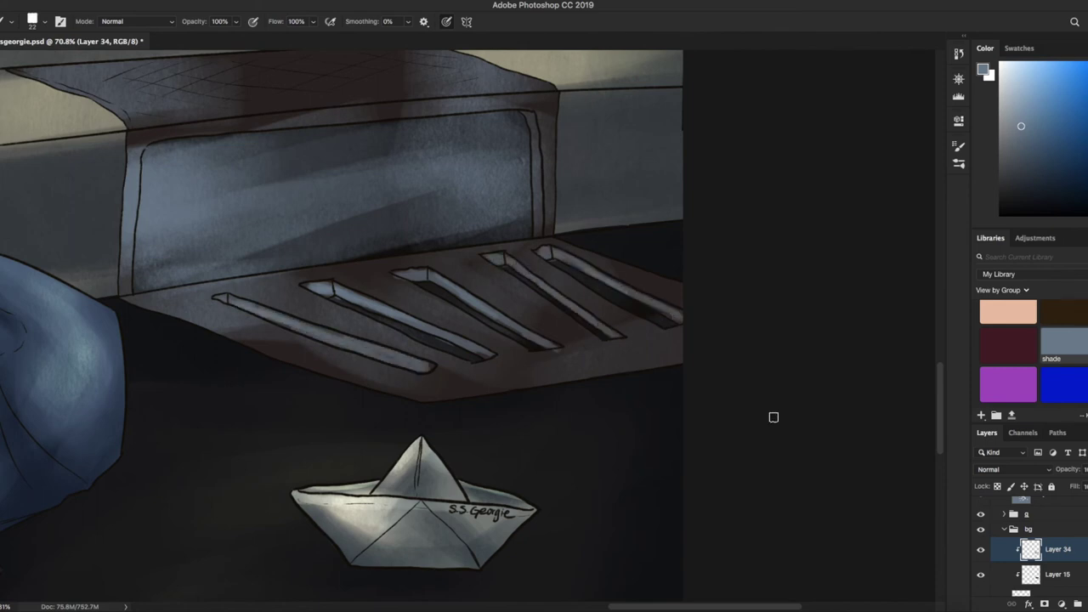
{"action": "left_click", "coordinate": [1016, 469]}
{"action": "left_click", "coordinate": [1016, 533]}
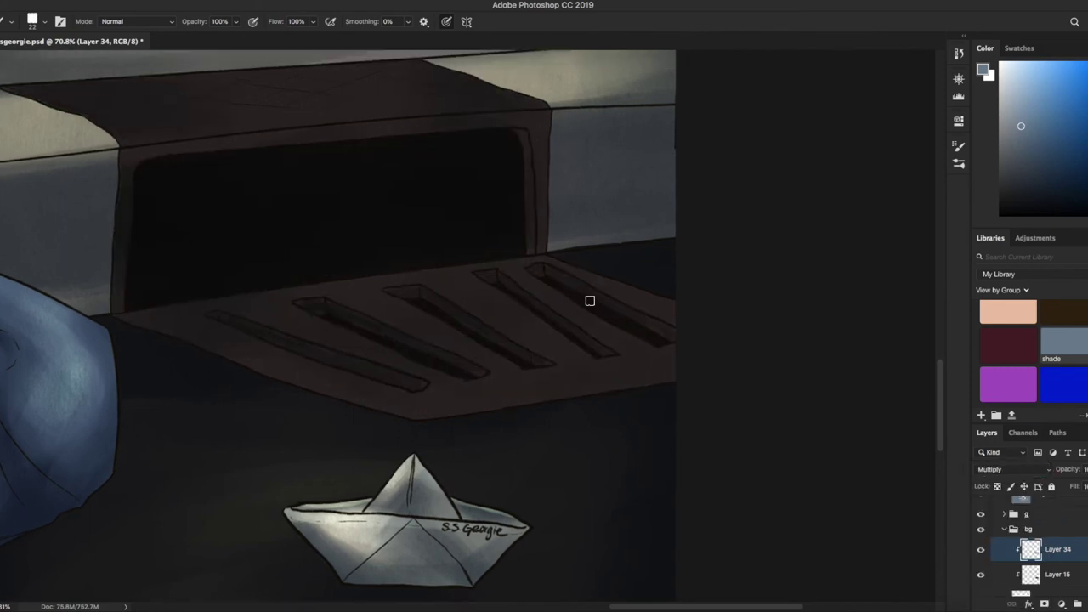
- Add another clipped layer and paint pale yellow highlights on the drain's top with a 188 px brush and on the grate with 86 px
{"action": "scroll", "coordinate": [590, 301], "scroll_direction": "up", "scroll_amount": 2}
{"action": "key", "text": "ctrl+shift+alt+n"}
{"action": "key", "text": "x"}
{"action": "left_click", "coordinate": [44, 22]}
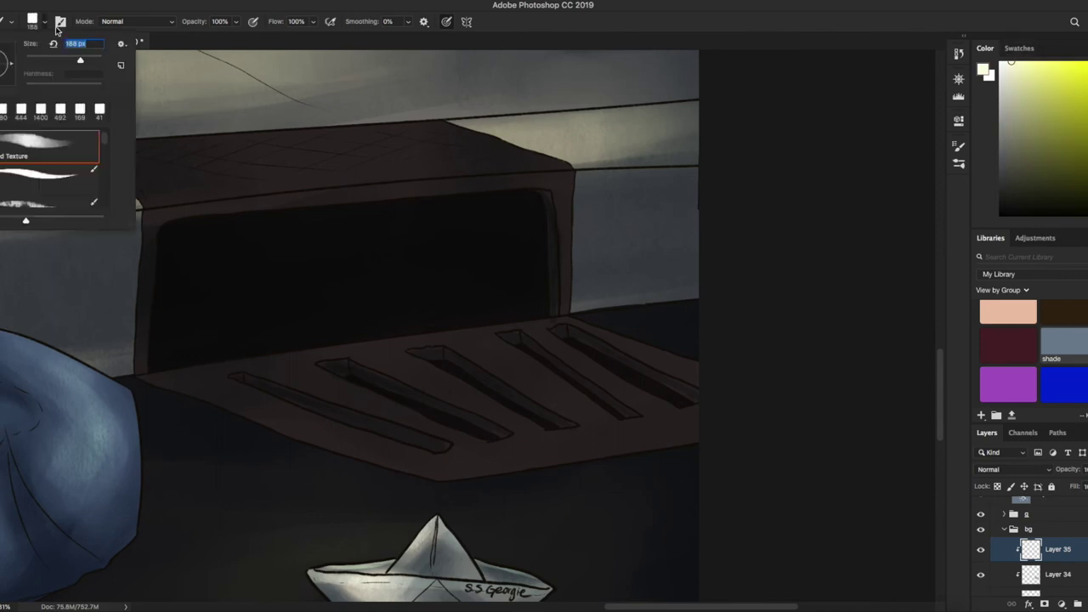
{"action": "left_click_drag", "start_coordinate": [136, 157], "coordinate": [400, 158]}
{"action": "left_click", "coordinate": [45, 21]}
{"action": "type", "text": "88"}
{"action": "key", "text": "Return"}
{"action": "mouse_move", "coordinate": [195, 366]}
{"action": "left_mouse_down"}
{"action": "mouse_move", "coordinate": [449, 379]}
{"action": "mouse_move", "coordinate": [483, 333]}
{"action": "mouse_move", "coordinate": [423, 467]}
{"action": "mouse_move", "coordinate": [600, 425]}
{"action": "mouse_move", "coordinate": [213, 371]}
{"action": "left_mouse_up"}
- Undo the last highlight strokes on the drain grate and return the brush to 86 px
{"action": "scroll", "coordinate": [170, 341], "scroll_direction": "right", "scroll_amount": 2}
{"action": "key", "text": "bracketright"}
{"action": "key", "text": "bracketright"}
{"action": "key", "text": "bracketright"}
{"action": "key", "text": "bracketright"}
{"action": "key", "text": "bracketright"}
{"action": "key", "text": "bracketright"}
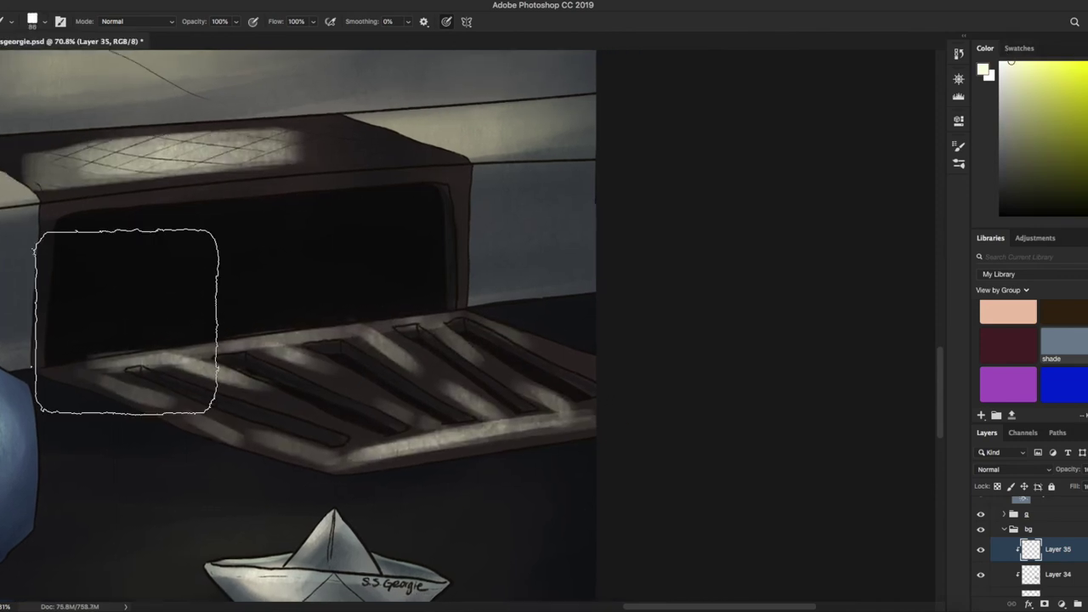
{"action": "key", "text": "ctrl+z"}
{"action": "key", "text": "ctrl+z"}
{"action": "key", "text": "ctrl+z"}
{"action": "key", "text": "bracketleft"}
{"action": "key", "text": "bracketleft"}
{"action": "key", "text": "bracketleft"}
{"action": "key", "text": "bracketleft"}
{"action": "key", "text": "bracketleft"}
{"action": "key", "text": "bracketleft"}
{"action": "key", "text": "bracketleft"}
{"action": "key", "text": "bracketleft"}
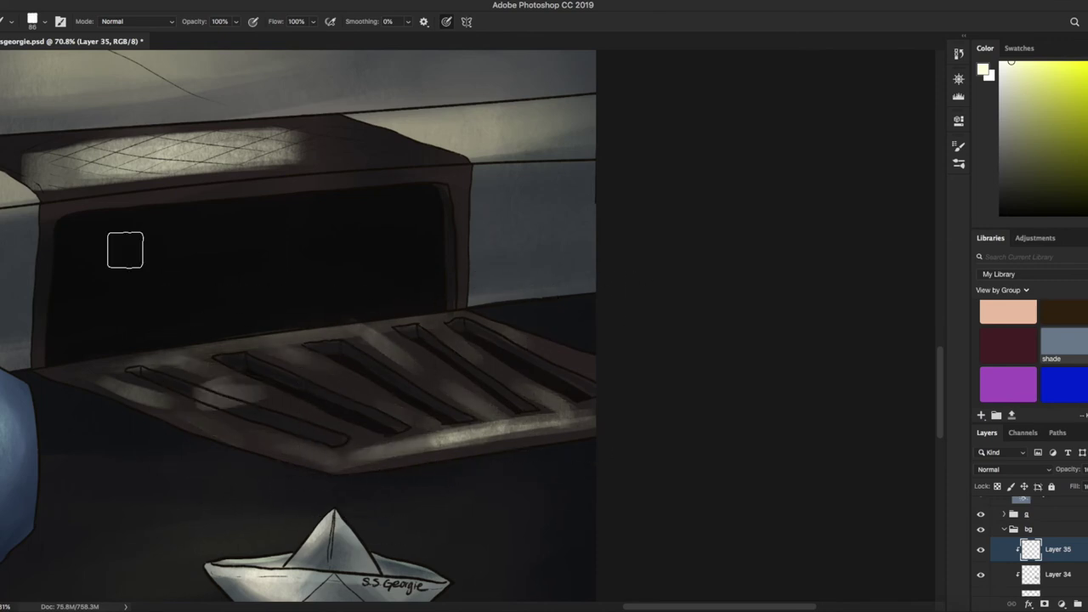
- Soften the highlights on the drain's top with a 35 px eraser at 62% opacity and change the highlight layer's blend mode
{"action": "key", "text": "e"}
{"action": "left_click", "coordinate": [32, 21]}
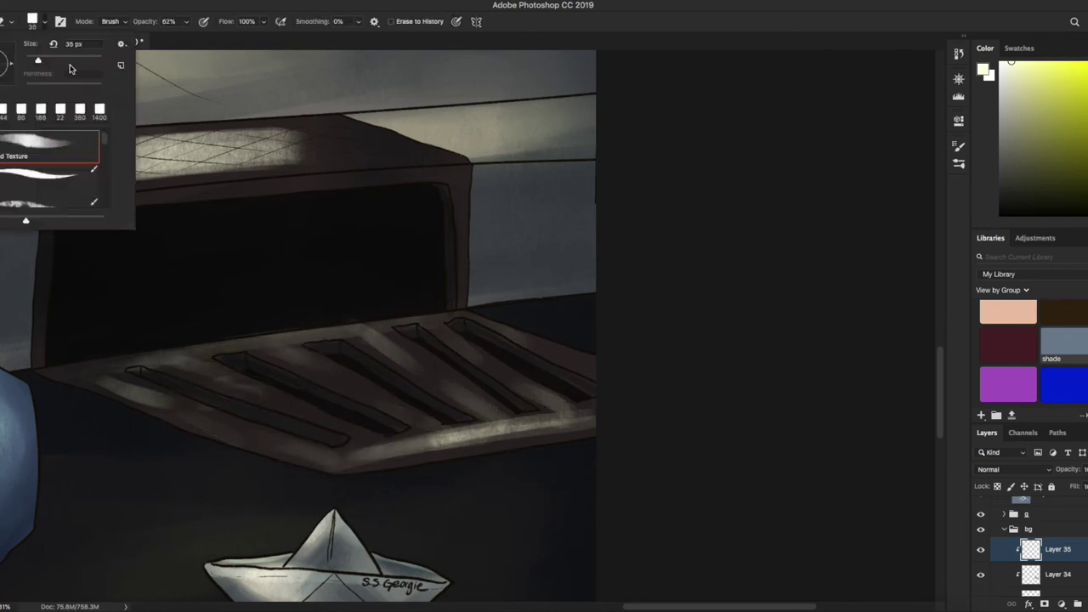
{"action": "mouse_move", "coordinate": [52, 162]}
{"action": "left_mouse_down"}
{"action": "mouse_move", "coordinate": [139, 158]}
{"action": "mouse_move", "coordinate": [167, 134]}
{"action": "left_mouse_up"}
{"action": "left_click", "coordinate": [1012, 469]}
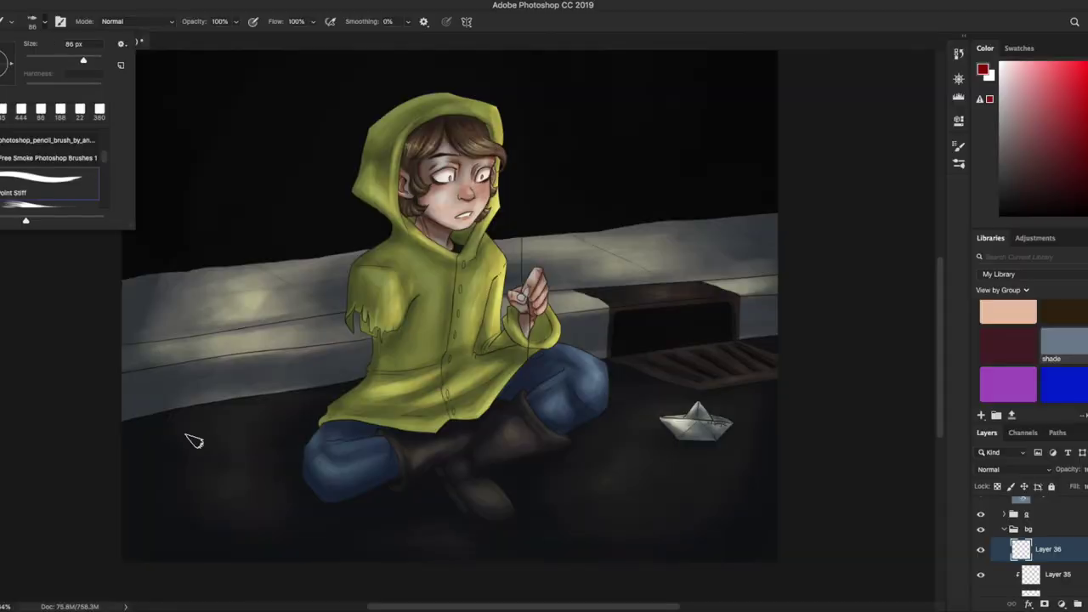
- Paint dark red blood streaks and splatter along the gutter behind the character and across the drain grate with an 86 px brush
{"action": "mouse_move", "coordinate": [348, 390]}
{"action": "left_mouse_down"}
{"action": "mouse_move", "coordinate": [128, 432]}
{"action": "mouse_move", "coordinate": [125, 474]}
{"action": "mouse_move", "coordinate": [149, 429]}
{"action": "left_mouse_up"}
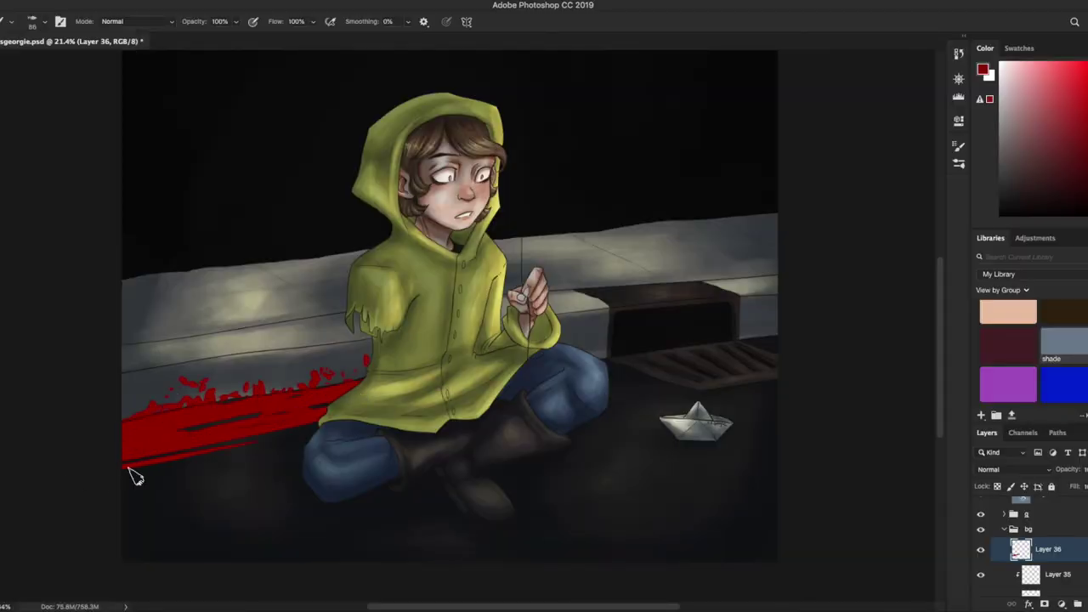
{"action": "mouse_move", "coordinate": [134, 476]}
{"action": "left_mouse_down"}
{"action": "mouse_move", "coordinate": [658, 367]}
{"action": "mouse_move", "coordinate": [624, 361]}
{"action": "left_mouse_up"}
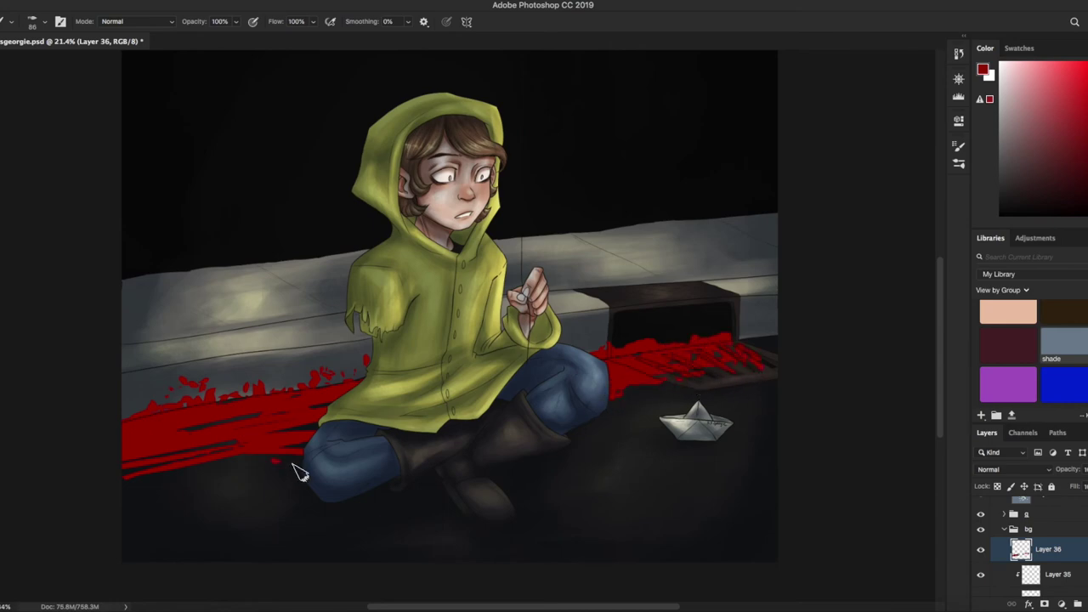
{"action": "scroll", "coordinate": [212, 467], "scroll_direction": "up", "scroll_amount": 1}
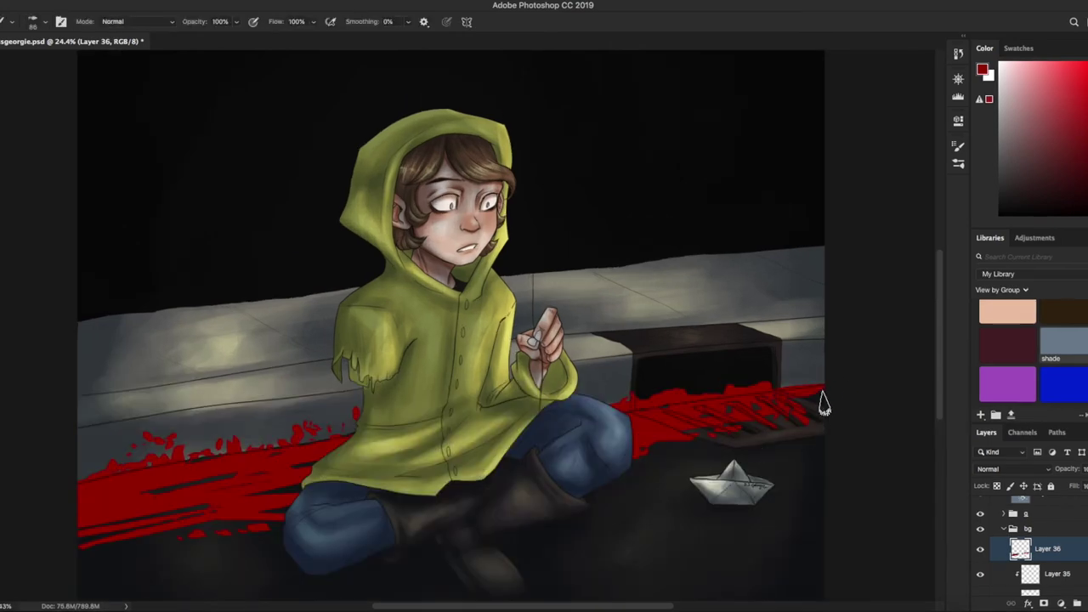
- Paint small dark red blood streaks beneath the paper boat's lower edge with a 10 px brush
{"action": "key", "text": "z"}
{"action": "left_click_drag", "start_coordinate": [676, 455], "coordinate": [787, 518]}
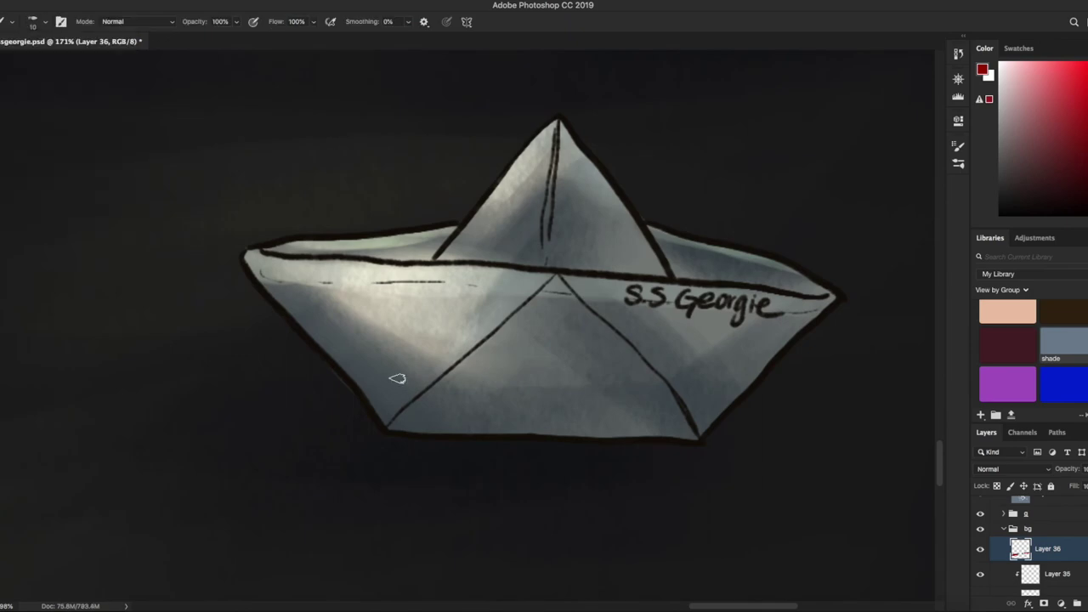
{"action": "left_click_drag", "start_coordinate": [397, 379], "coordinate": [578, 463]}
{"action": "left_click_drag", "start_coordinate": [553, 507], "coordinate": [435, 506]}
{"action": "left_click_drag", "start_coordinate": [471, 488], "coordinate": [542, 487]}
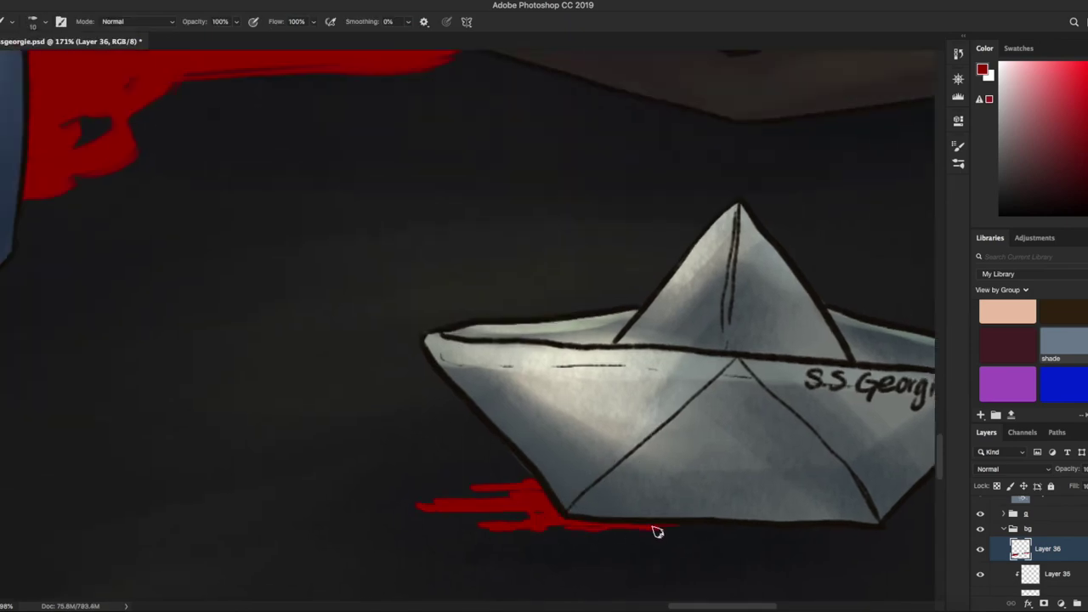
{"action": "key", "text": "z"}
{"action": "key", "text": "ctrl+0"}
- Add a new layer above the blood layer and clip it to the blood
{"action": "left_click", "coordinate": [1045, 473]}
{"action": "left_click", "coordinate": [1072, 551]}
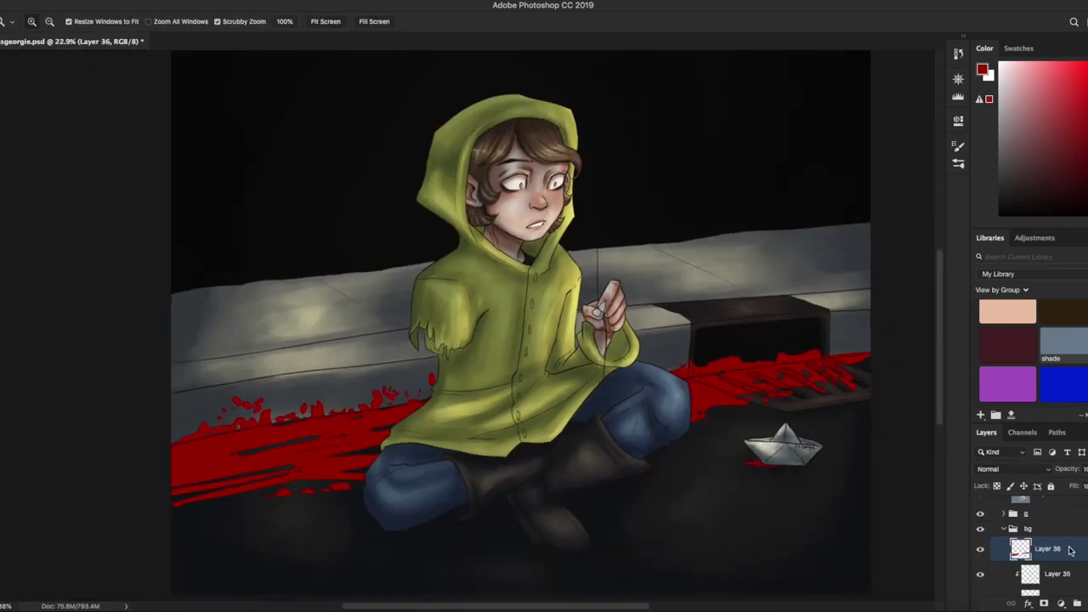
{"action": "right_click", "coordinate": [1071, 551]}
{"action": "left_click", "coordinate": [941, 365]}
- Paint blue-grey shading streaks over the gutter and grate blood with an 87 px brush and set the layer to Multiply
{"action": "key", "text": "b"}
{"action": "right_click", "coordinate": [38, 59]}
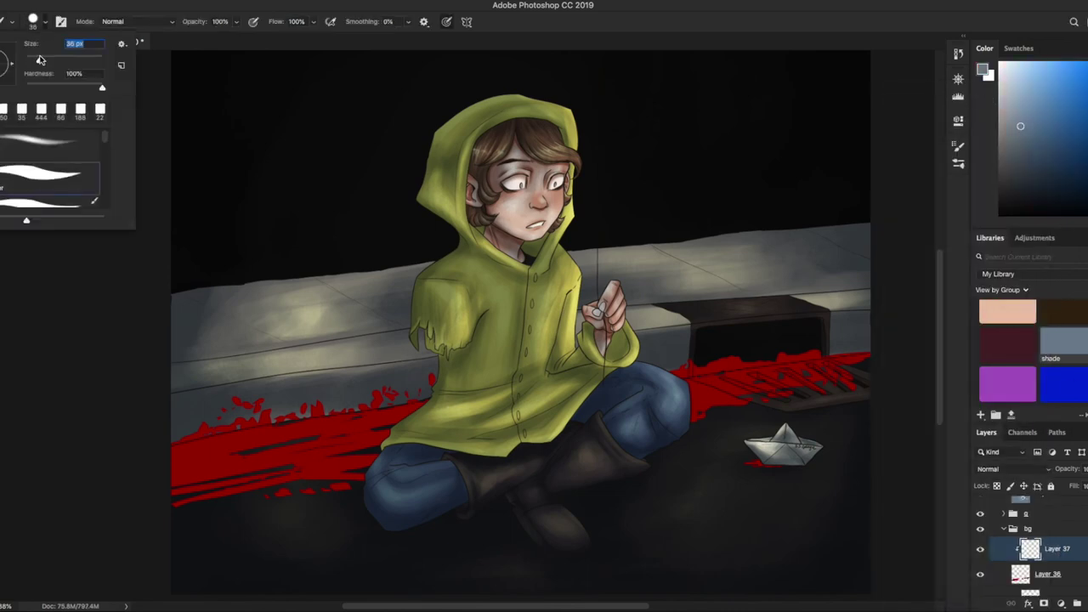
{"action": "left_click_drag", "start_coordinate": [174, 448], "coordinate": [538, 394]}
{"action": "mouse_move", "coordinate": [163, 465]}
{"action": "left_mouse_down"}
{"action": "mouse_move", "coordinate": [466, 401]}
{"action": "mouse_move", "coordinate": [239, 486]}
{"action": "left_mouse_up"}
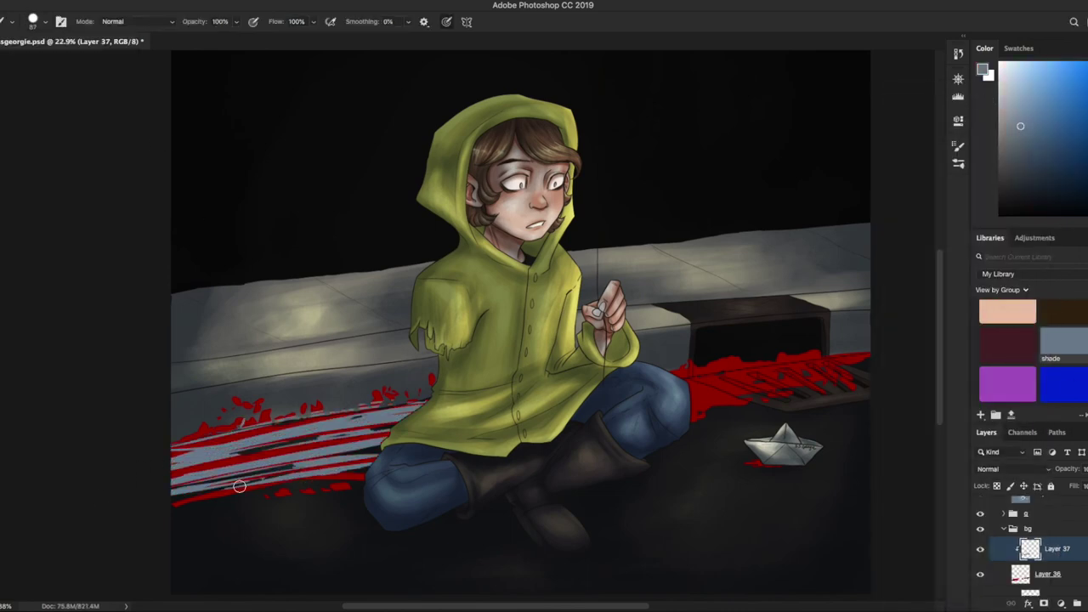
{"action": "left_click_drag", "start_coordinate": [679, 371], "coordinate": [795, 356]}
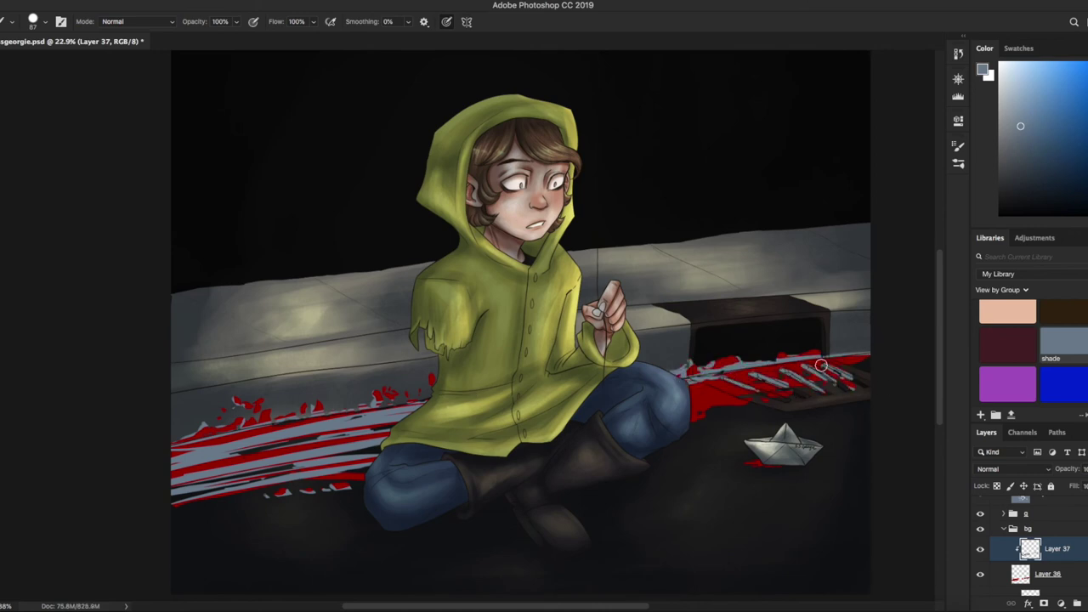
{"action": "left_click", "coordinate": [1016, 469]}
{"action": "left_click", "coordinate": [999, 517]}
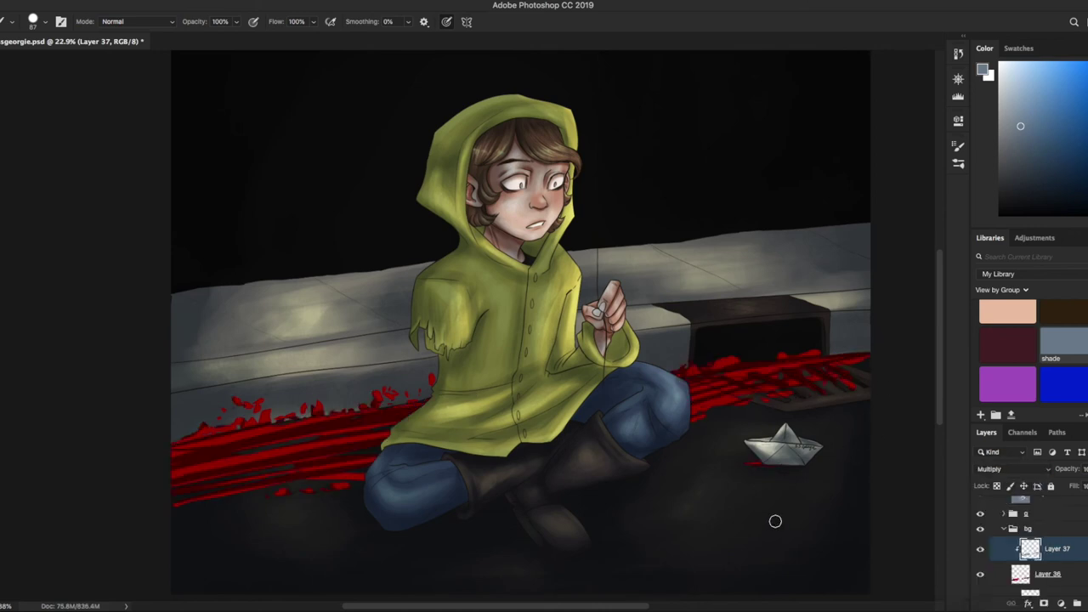
- Add another clipped layer above the blood shading and paint pale yellow highlight streaks along the gutter blood with an 87 px brush
{"action": "key", "text": "e"}
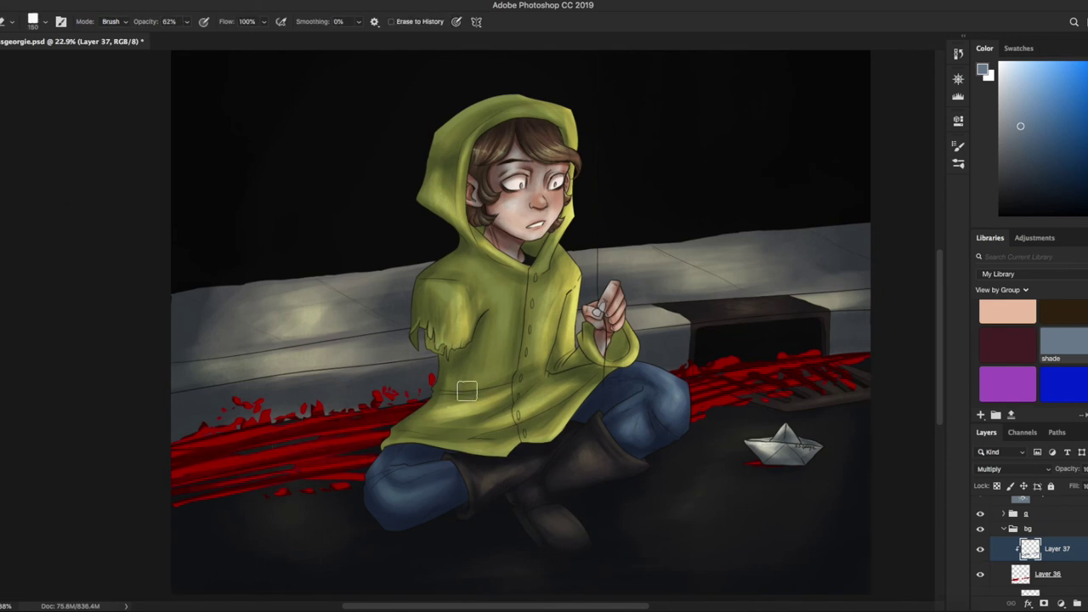
{"action": "left_click", "coordinate": [1061, 604]}
{"action": "right_click", "coordinate": [1050, 549]}
{"action": "left_click", "coordinate": [918, 311]}
{"action": "key", "text": "b"}
{"action": "key", "text": "x"}
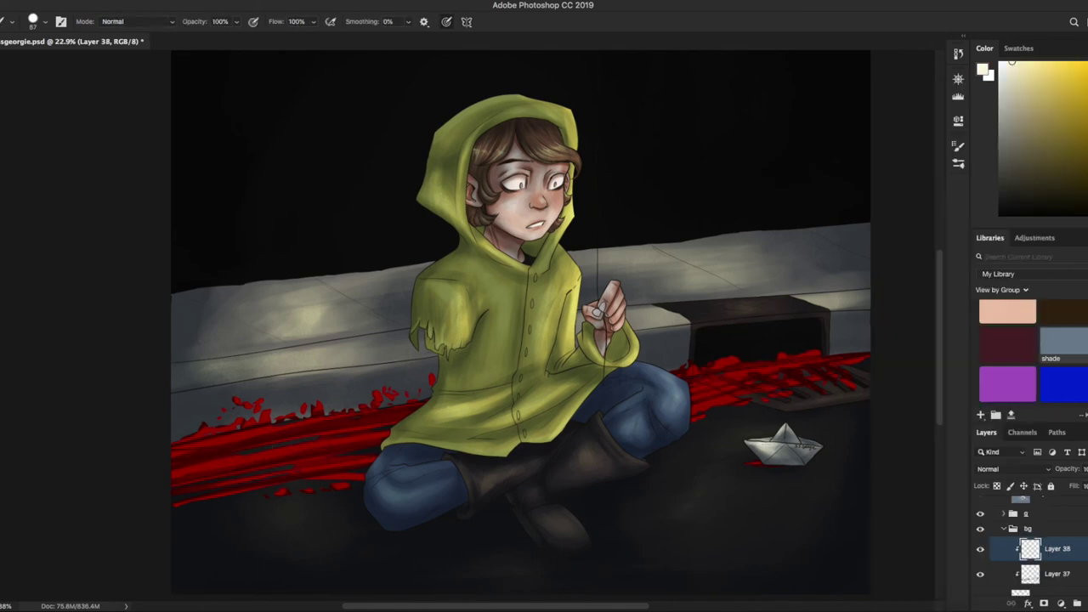
{"action": "left_click_drag", "start_coordinate": [204, 443], "coordinate": [387, 435]}
{"action": "left_click_drag", "start_coordinate": [177, 469], "coordinate": [370, 452]}
{"action": "left_click_drag", "start_coordinate": [417, 410], "coordinate": [321, 423]}
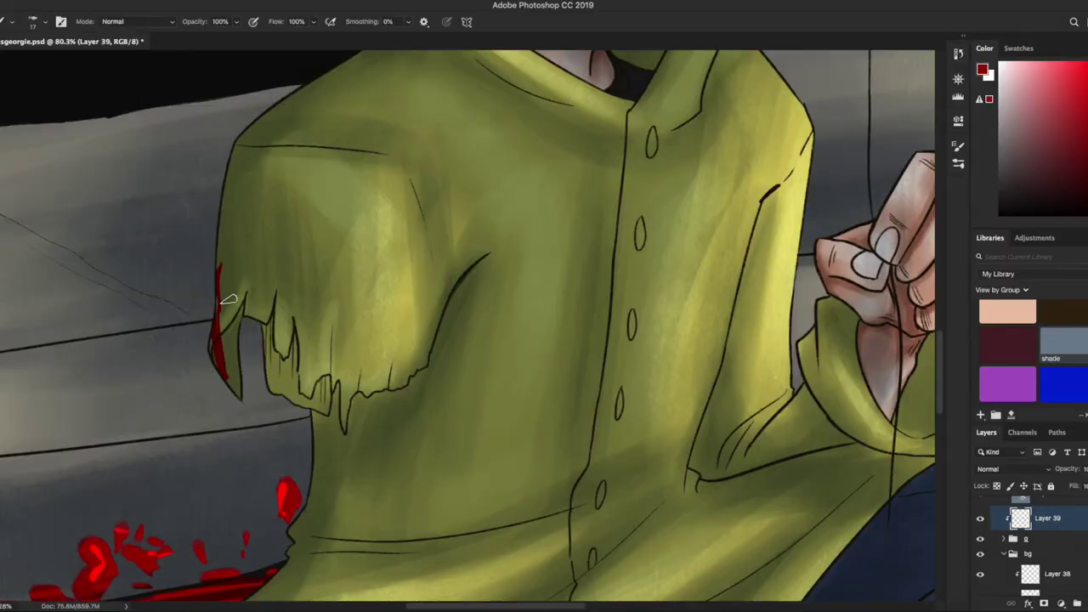
- Paint dark red blood streaks and specks over the outer part of the torn sleeve with a 17 px brush
{"action": "left_click_drag", "start_coordinate": [226, 228], "coordinate": [238, 392]}
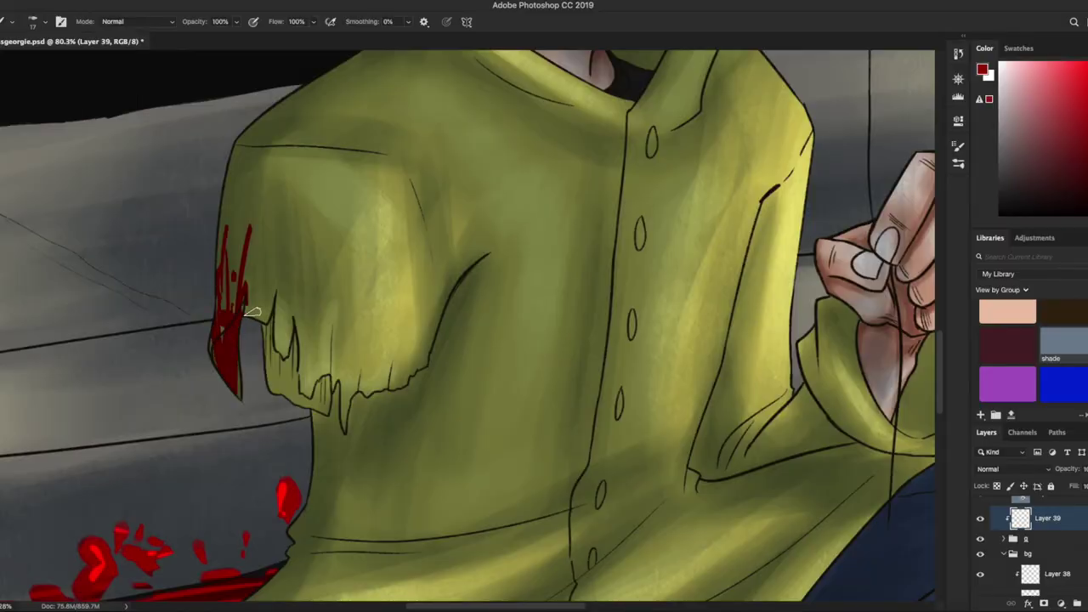
{"action": "mouse_move", "coordinate": [255, 247]}
{"action": "left_mouse_down"}
{"action": "mouse_move", "coordinate": [298, 374]}
{"action": "mouse_move", "coordinate": [289, 265]}
{"action": "left_mouse_up"}
{"action": "left_click_drag", "start_coordinate": [278, 150], "coordinate": [279, 247]}
{"action": "left_click_drag", "start_coordinate": [264, 154], "coordinate": [269, 266]}
{"action": "left_click_drag", "start_coordinate": [310, 416], "coordinate": [348, 498]}
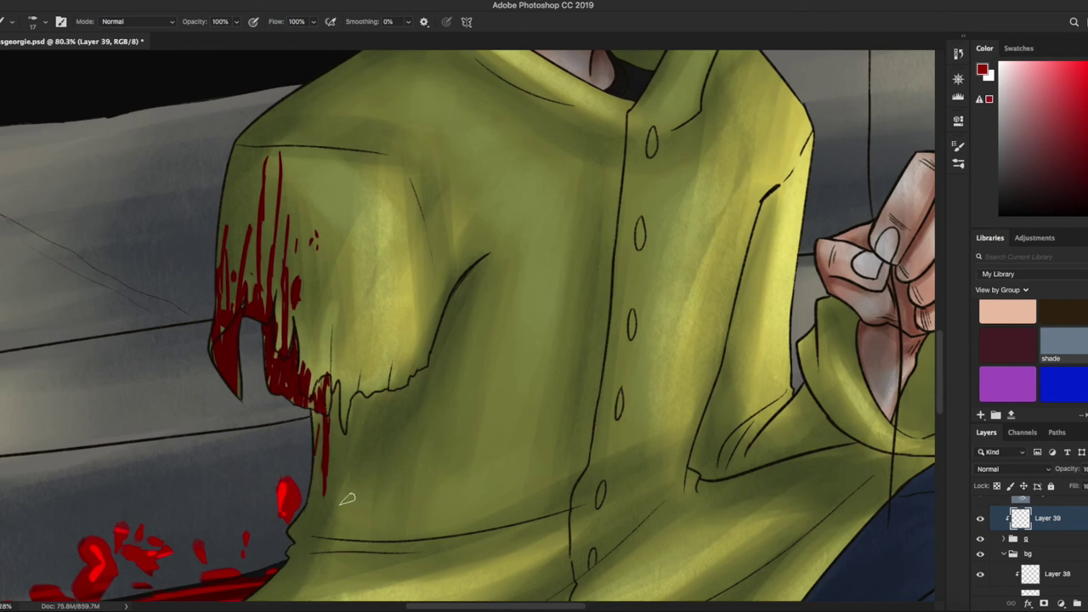
- Extend the dark red blood across the rest of the torn sleeve edge and drip it down the raincoat's side toward the hem
{"action": "scroll", "coordinate": [348, 498], "scroll_direction": "down", "scroll_amount": 5}
{"action": "mouse_move", "coordinate": [391, 289]}
{"action": "left_mouse_down"}
{"action": "mouse_move", "coordinate": [357, 362]}
{"action": "mouse_move", "coordinate": [217, 464]}
{"action": "left_mouse_up"}
{"action": "left_click_drag", "start_coordinate": [375, 81], "coordinate": [406, 240]}
{"action": "left_click_drag", "start_coordinate": [394, 206], "coordinate": [394, 268]}
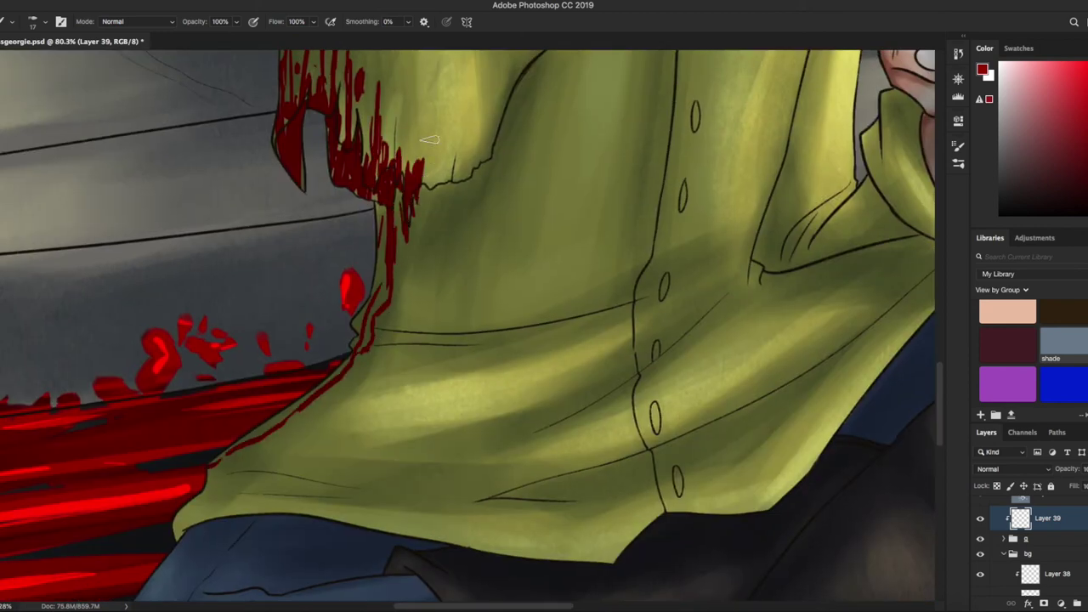
{"action": "mouse_move", "coordinate": [447, 70]}
{"action": "left_mouse_down"}
{"action": "mouse_move", "coordinate": [417, 189]}
{"action": "mouse_move", "coordinate": [437, 192]}
{"action": "left_mouse_up"}
{"action": "left_click_drag", "start_coordinate": [493, 81], "coordinate": [400, 340]}
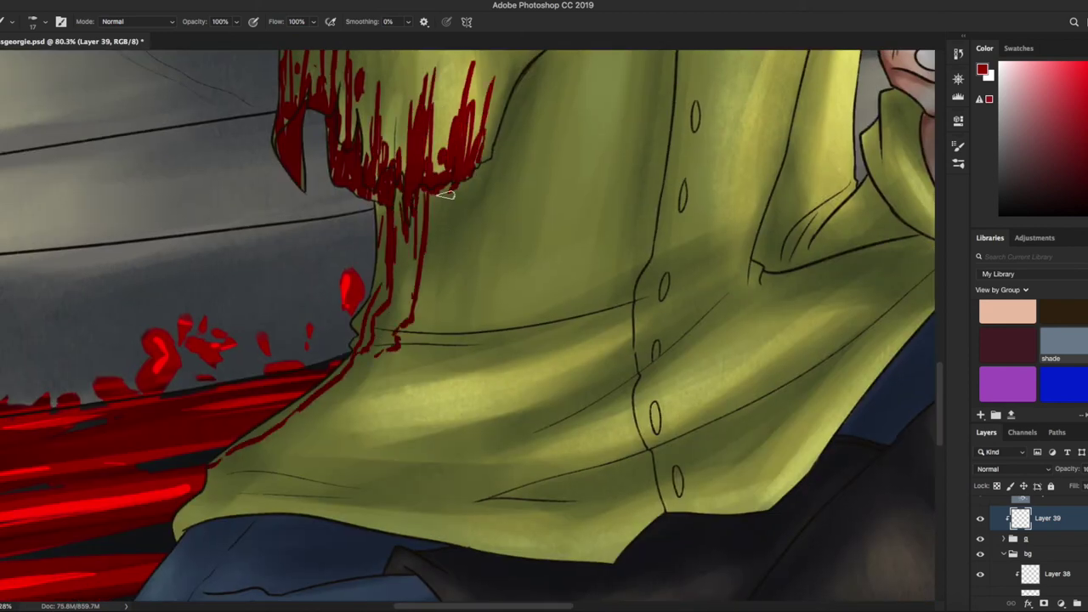
{"action": "left_click_drag", "start_coordinate": [453, 186], "coordinate": [438, 289]}
{"action": "key", "text": "z"}
{"action": "mouse_move", "coordinate": [494, 165]}
{"action": "left_mouse_down"}
{"action": "mouse_move", "coordinate": [493, 267]}
{"action": "mouse_move", "coordinate": [548, 247]}
{"action": "mouse_move", "coordinate": [493, 247]}
{"action": "left_mouse_up"}
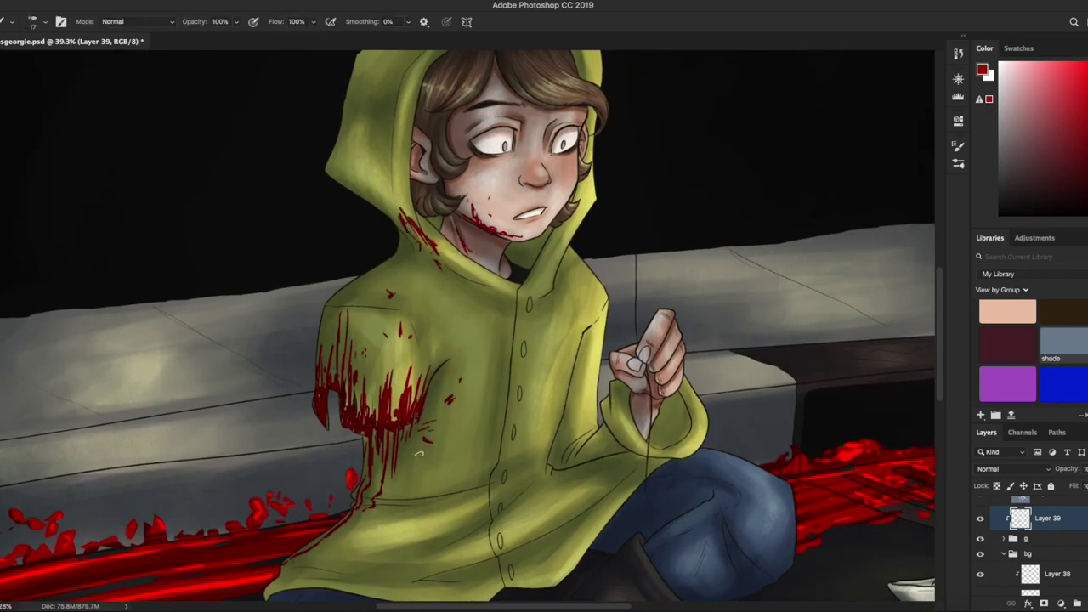
- Add a clipped layer beneath the blood streaks and paint soft red stains on the sleeve, coat side, shoulder, hood and cuff at 185 px
{"action": "key", "text": "ctrl+shift+alt+n"}
{"action": "scroll", "coordinate": [419, 454], "scroll_direction": "up", "scroll_amount": 2}
{"action": "mouse_move", "coordinate": [377, 413]}
{"action": "left_mouse_down"}
{"action": "mouse_move", "coordinate": [384, 462]}
{"action": "mouse_move", "coordinate": [374, 442]}
{"action": "left_mouse_up"}
{"action": "scroll", "coordinate": [375, 442], "scroll_direction": "down", "scroll_amount": 3}
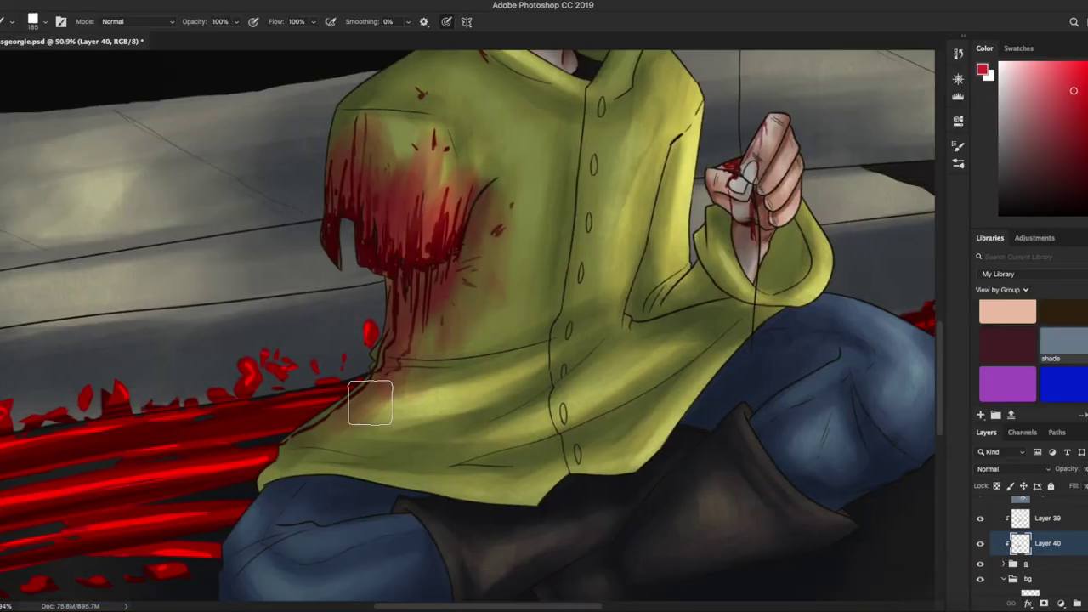
{"action": "scroll", "coordinate": [370, 403], "scroll_direction": "up", "scroll_amount": 5}
{"action": "scroll", "coordinate": [494, 223], "scroll_direction": "up", "scroll_amount": 3}
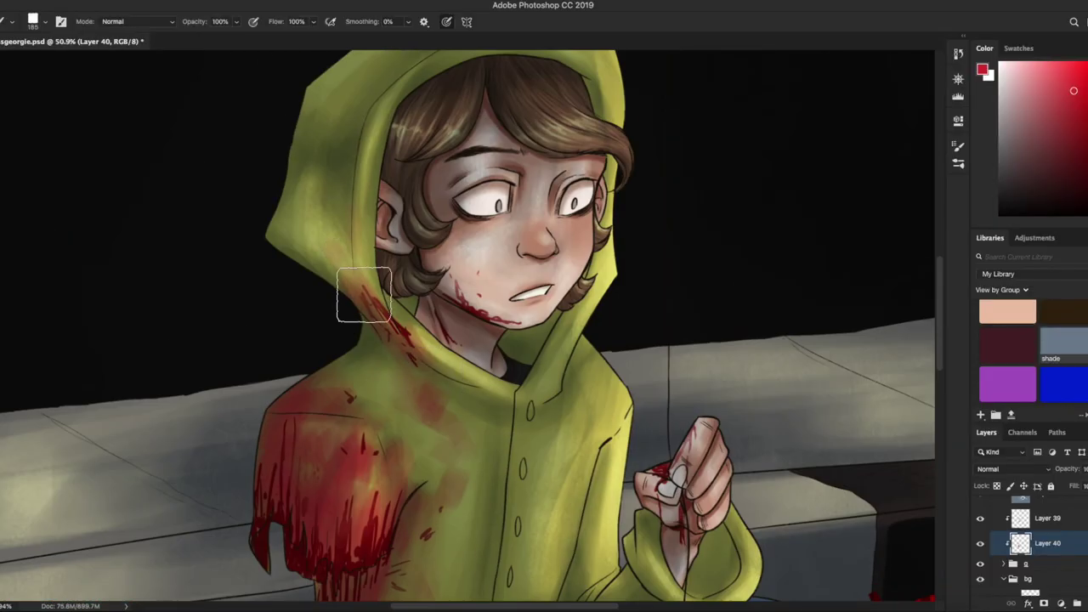
{"action": "scroll", "coordinate": [615, 292], "scroll_direction": "down", "scroll_amount": 4}
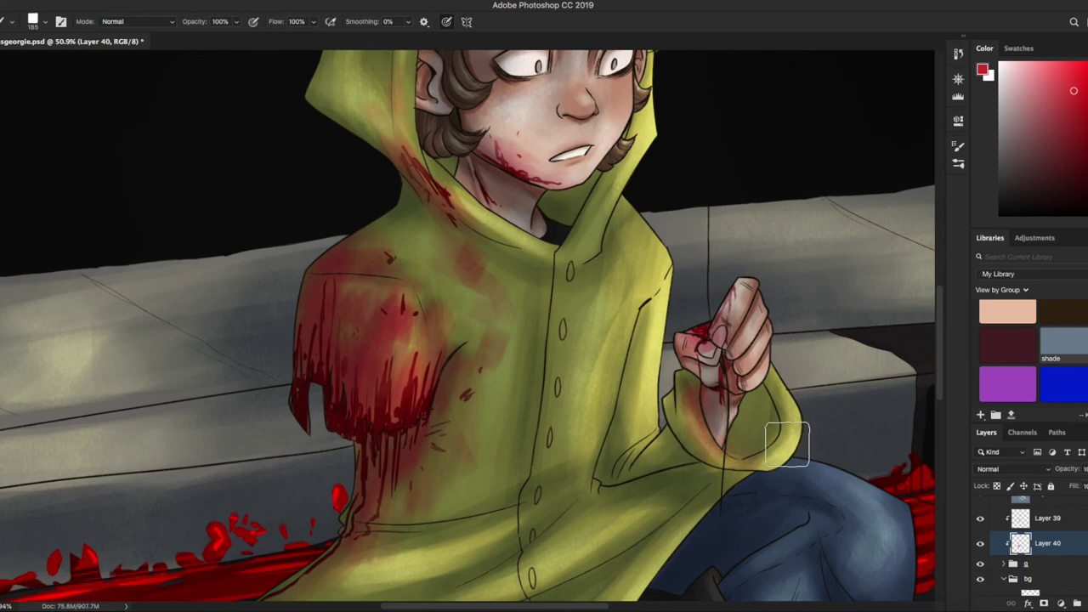
{"action": "scroll", "coordinate": [788, 444], "scroll_direction": "down", "scroll_amount": 4}
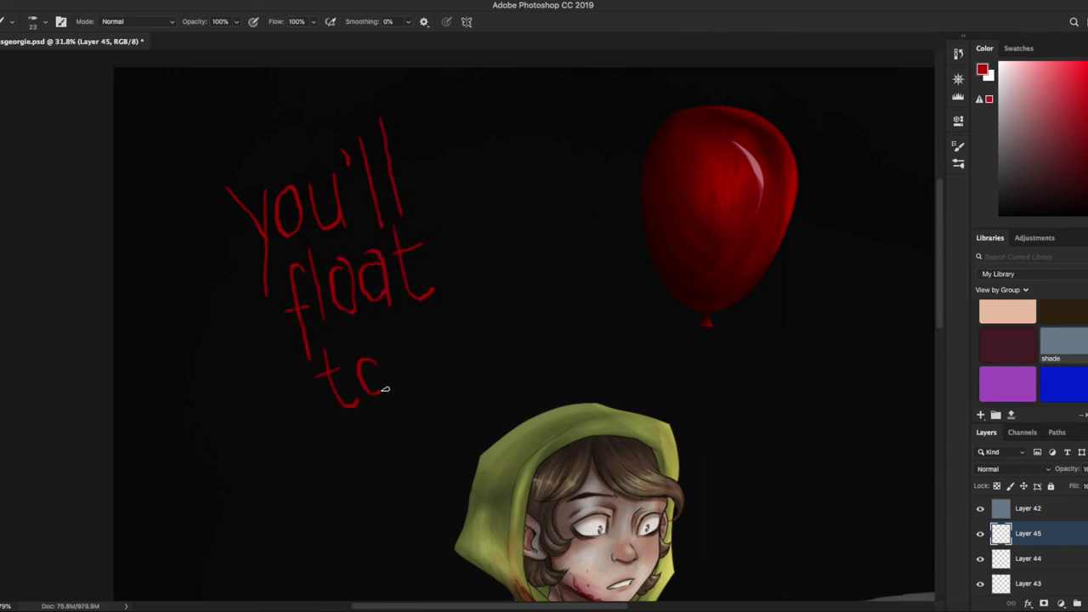
- Add a new layer and paint a thin white string from the balloon down to the character's hand with a 14 px brush
{"action": "key", "text": "z"}
{"action": "mouse_move", "coordinate": [595, 255]}
{"action": "left_mouse_down"}
{"action": "mouse_move", "coordinate": [576, 255]}
{"action": "mouse_move", "coordinate": [693, 270]}
{"action": "left_mouse_up"}
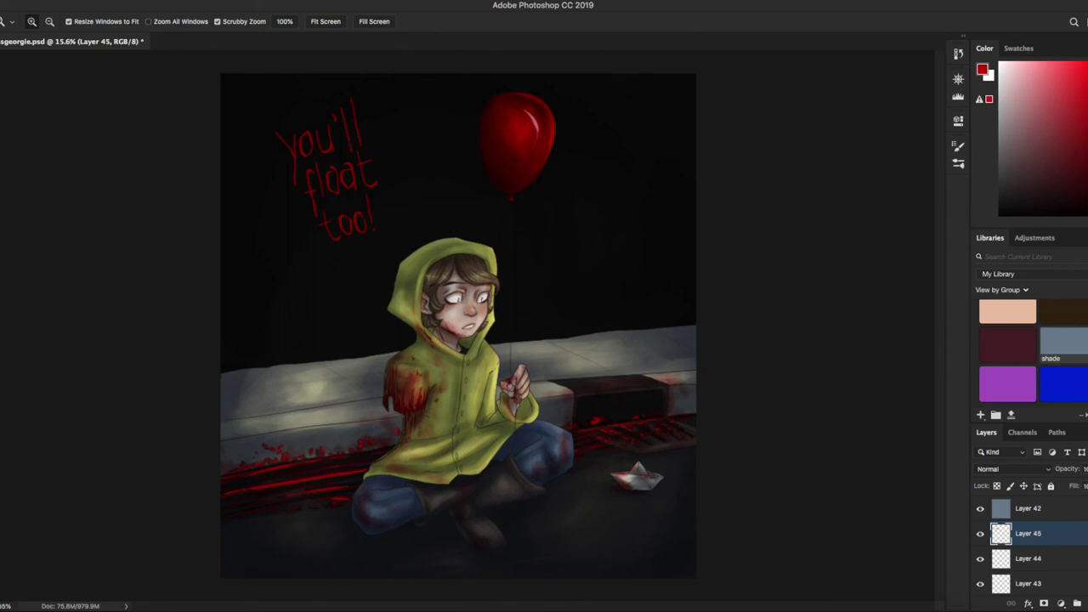
{"action": "key", "text": "ctrl+shift+alt+n"}
{"action": "key", "text": "x"}
{"action": "left_click", "coordinate": [517, 280]}
{"action": "key", "text": "b"}
{"action": "left_click", "coordinate": [32, 22]}
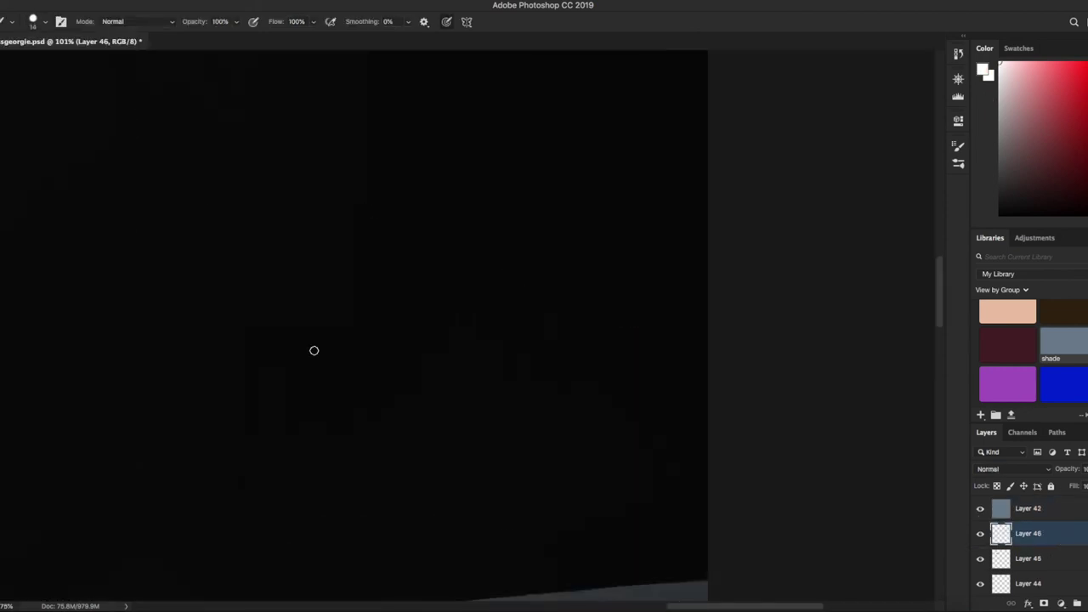
{"action": "left_click_drag", "start_coordinate": [314, 351], "coordinate": [432, 357]}
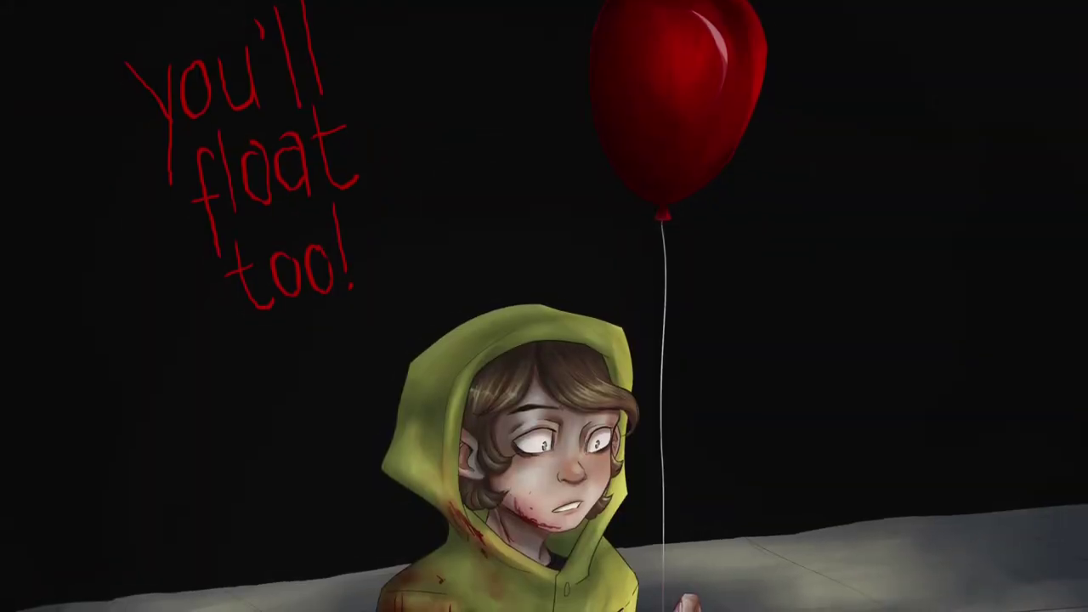